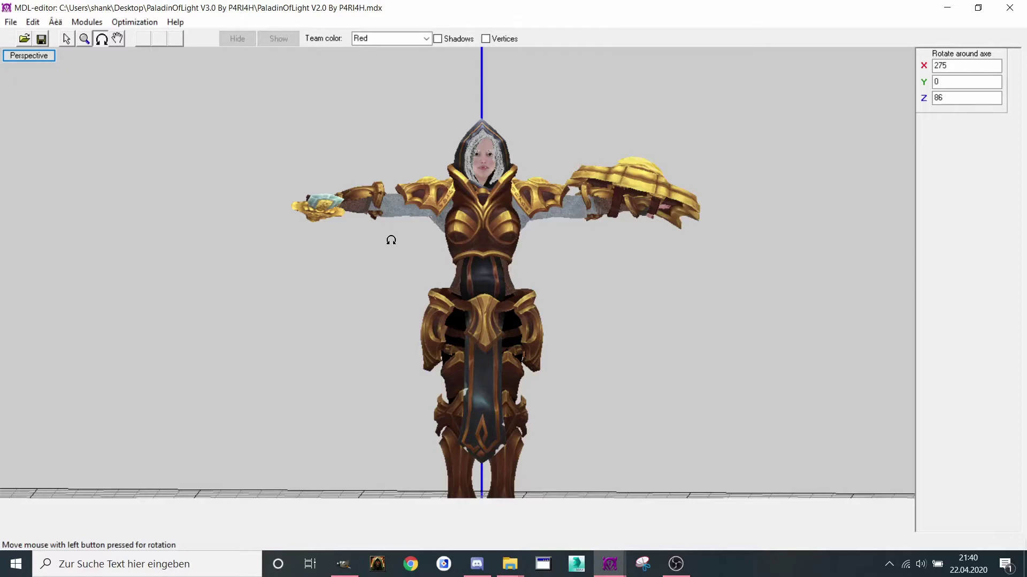
{"action": "scroll", "coordinate": [410, 232], "scroll_direction": "up", "scroll_amount": 3}
{"action": "scroll", "coordinate": [394, 297], "scroll_direction": "up", "scroll_amount": 3}
Orbit the Paladin model in MDL-editor to inspect its face and grey hair
{"action": "mouse_move", "coordinate": [393, 297]}
{"action": "left_mouse_down"}
{"action": "mouse_move", "coordinate": [342, 332]}
{"action": "mouse_move", "coordinate": [360, 283]}
{"action": "left_mouse_up"}
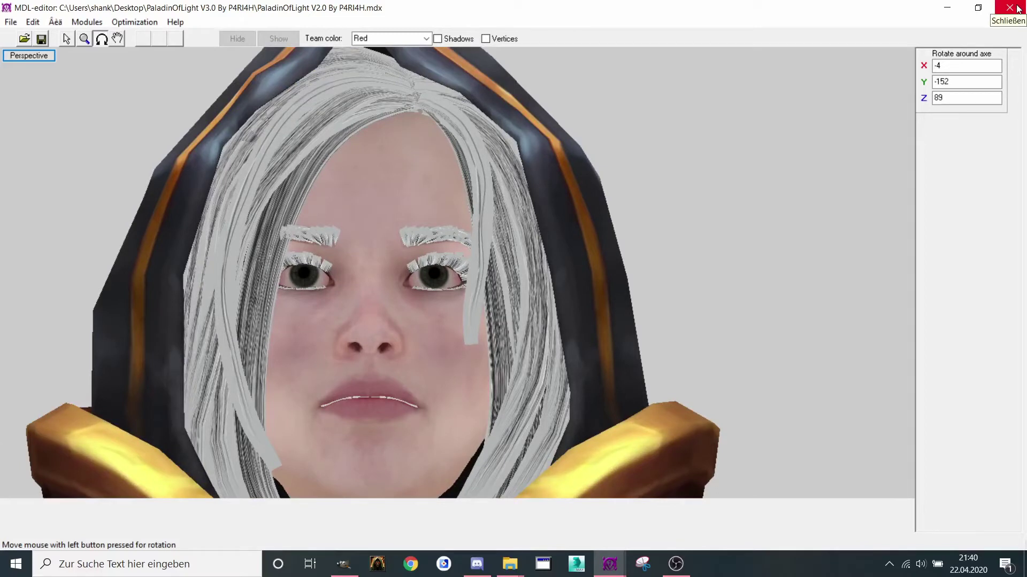
Close the model viewer and drag PoL_Hair.jpg from the PaladinOfLight folder into GIMP
{"action": "left_click", "coordinate": [1013, 8]}
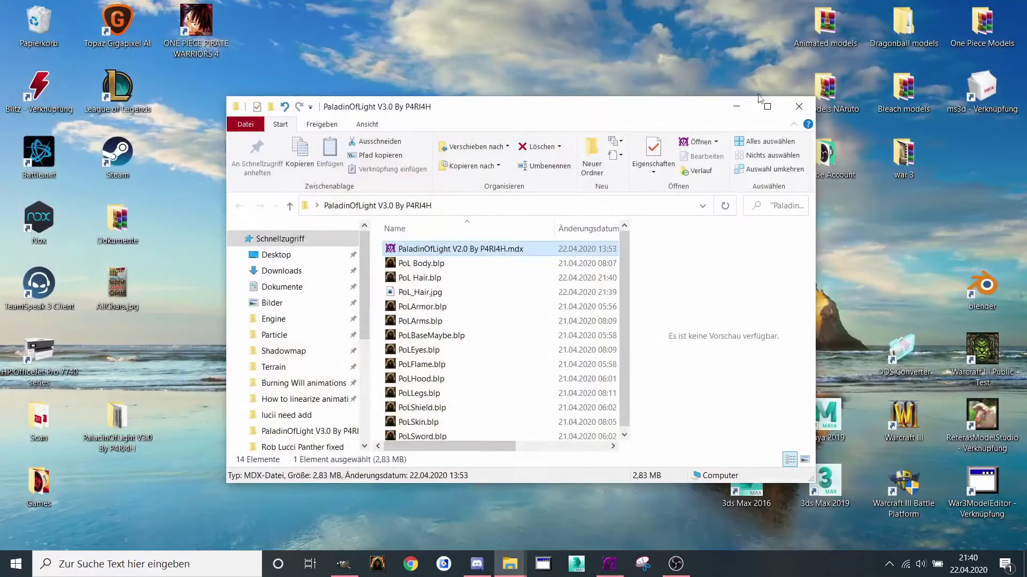
{"action": "left_click", "coordinate": [410, 293]}
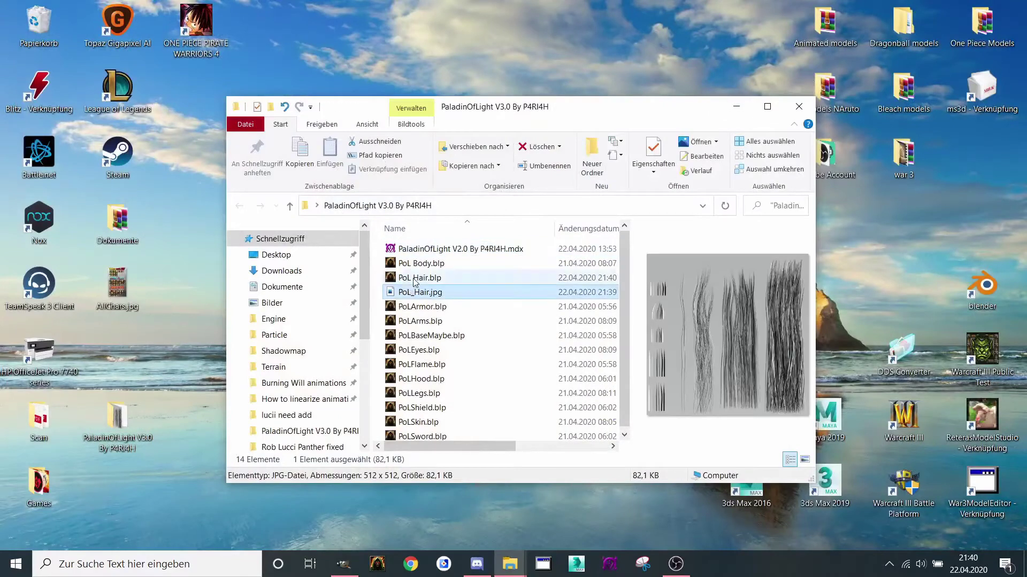
{"action": "left_click", "coordinate": [411, 278]}
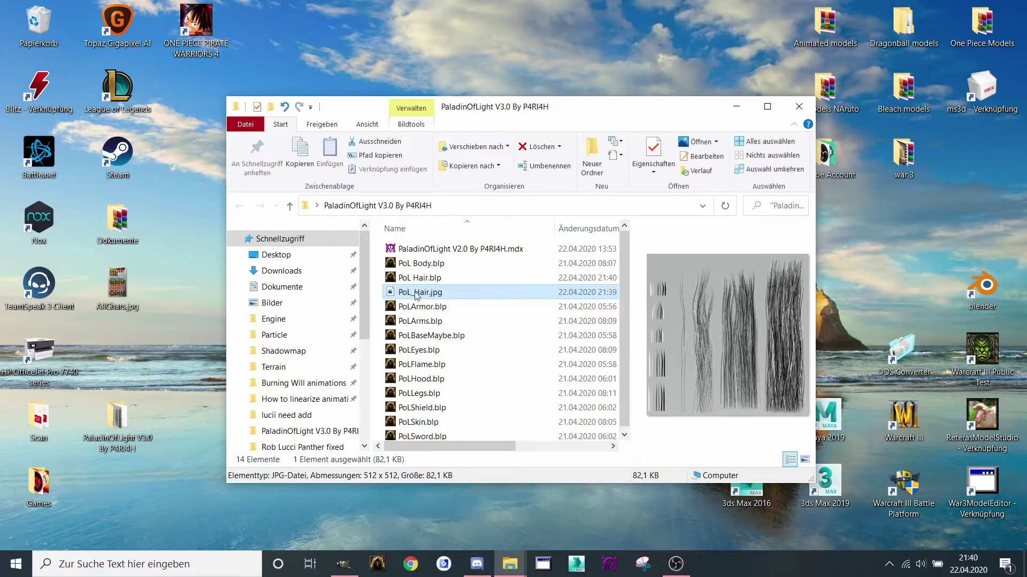
{"action": "mouse_move", "coordinate": [419, 277]}
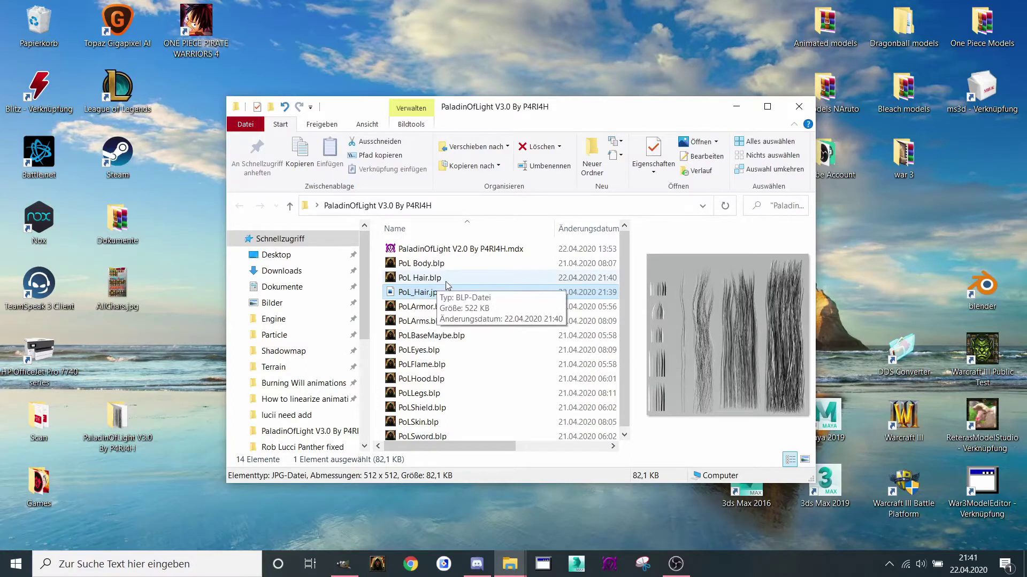
{"action": "left_click", "coordinate": [445, 278]}
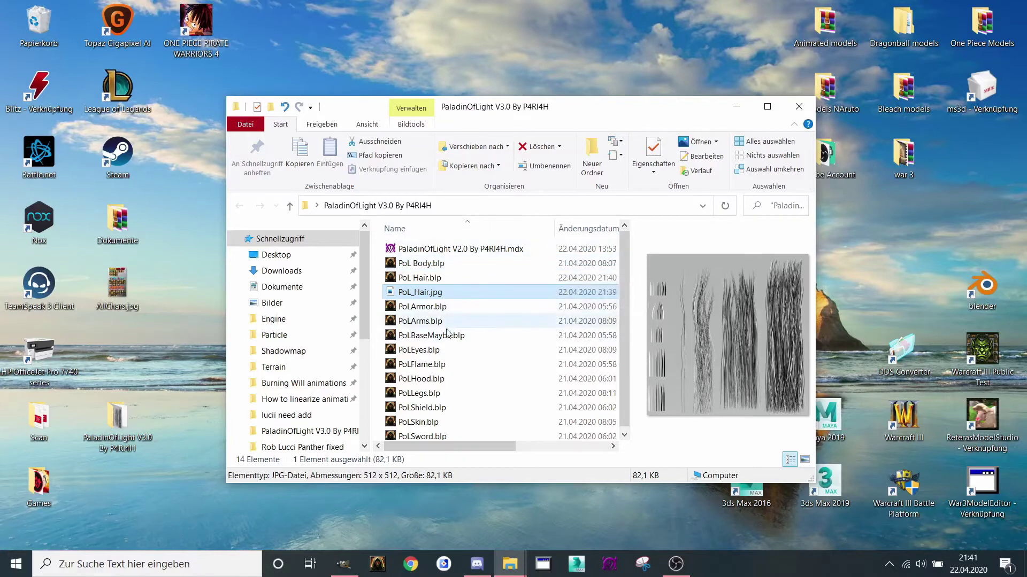
{"action": "right_click", "coordinate": [437, 298]}
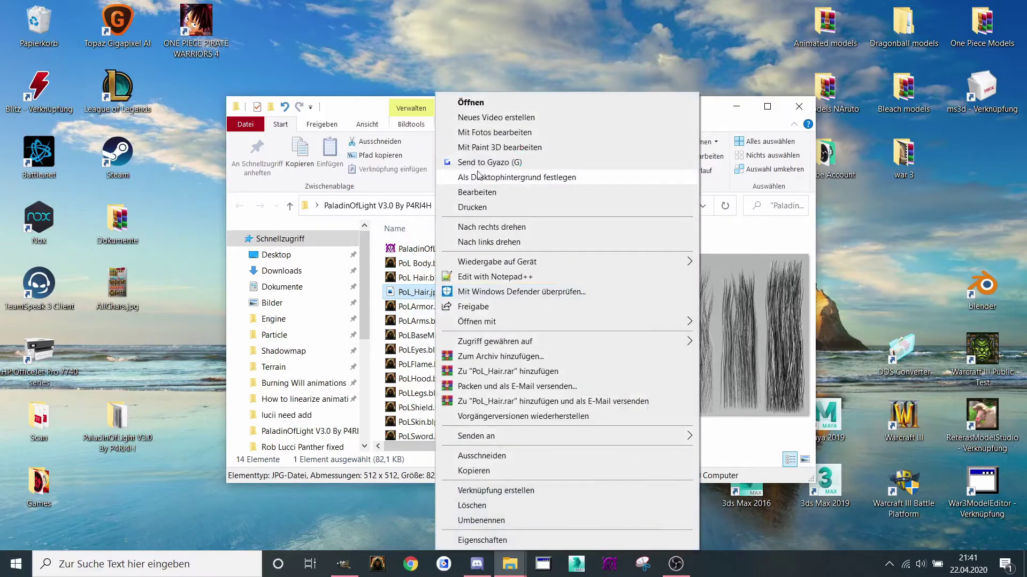
{"action": "left_click", "coordinate": [343, 563]}
{"action": "left_click", "coordinate": [944, 10]}
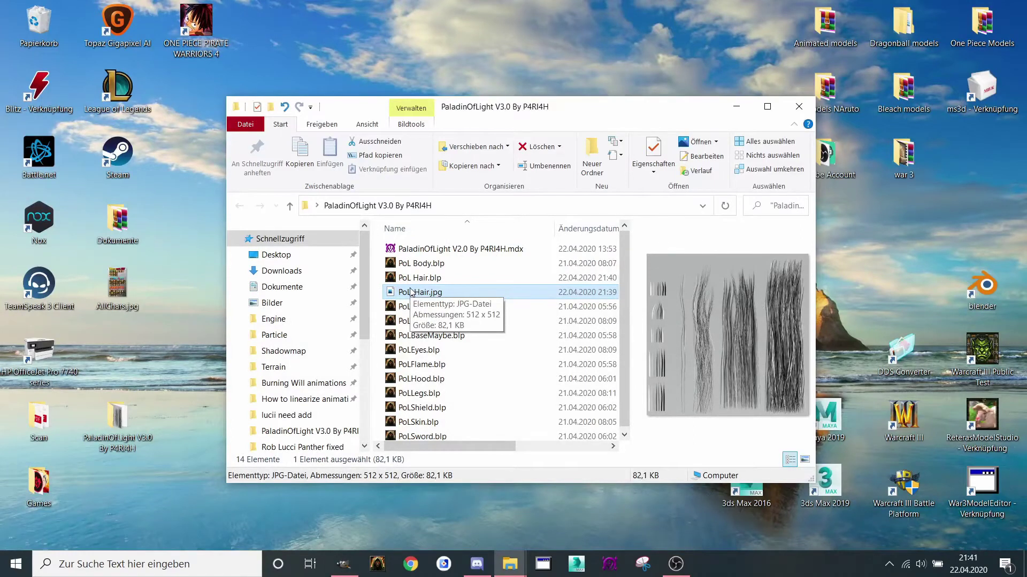
{"action": "left_click_drag", "start_coordinate": [410, 293], "coordinate": [498, 317]}
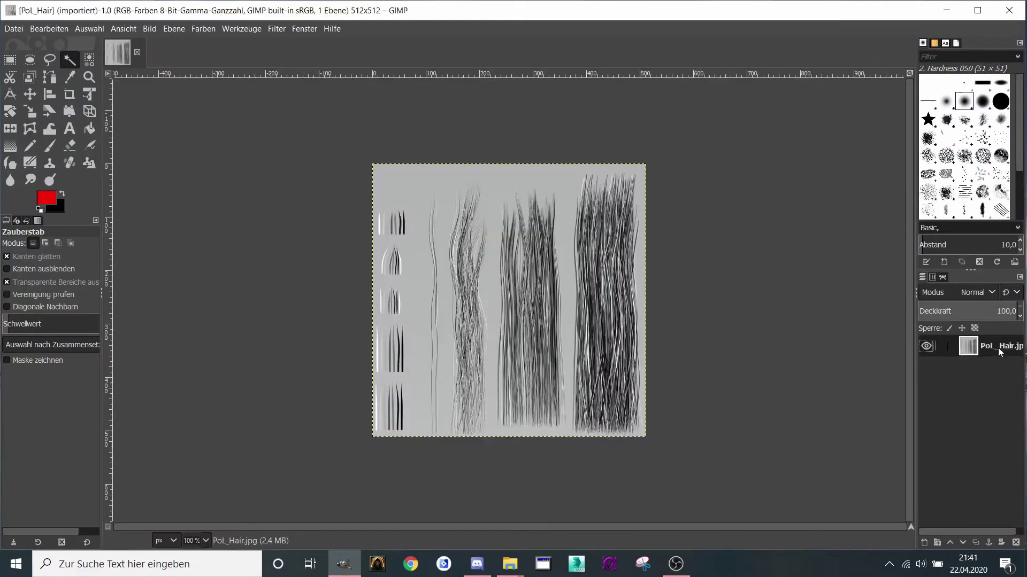
Add an alpha channel to the PoL_Hair.jpg layer from its Layers panel menu
{"action": "right_click", "coordinate": [998, 347]}
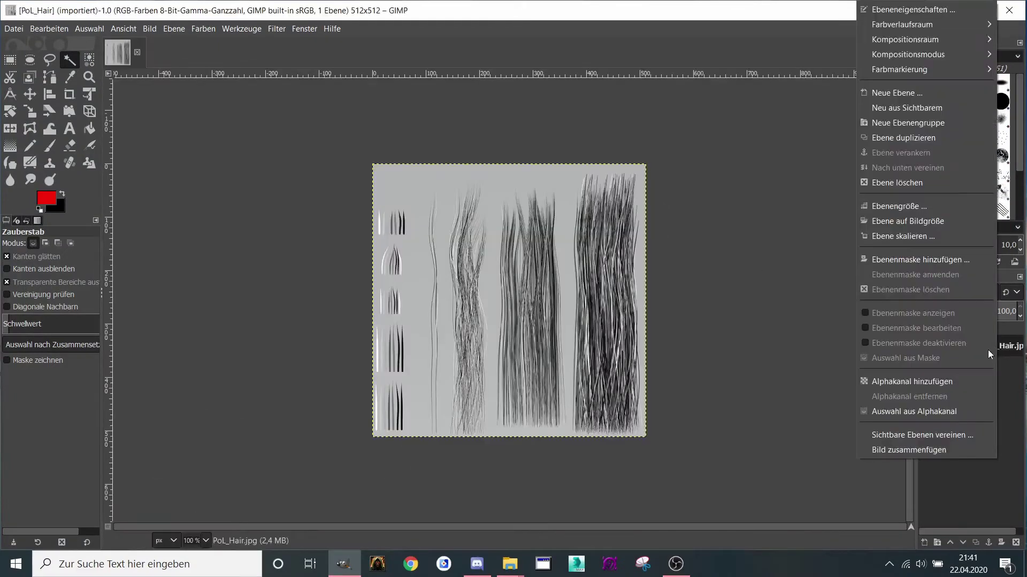
{"action": "left_click", "coordinate": [933, 381]}
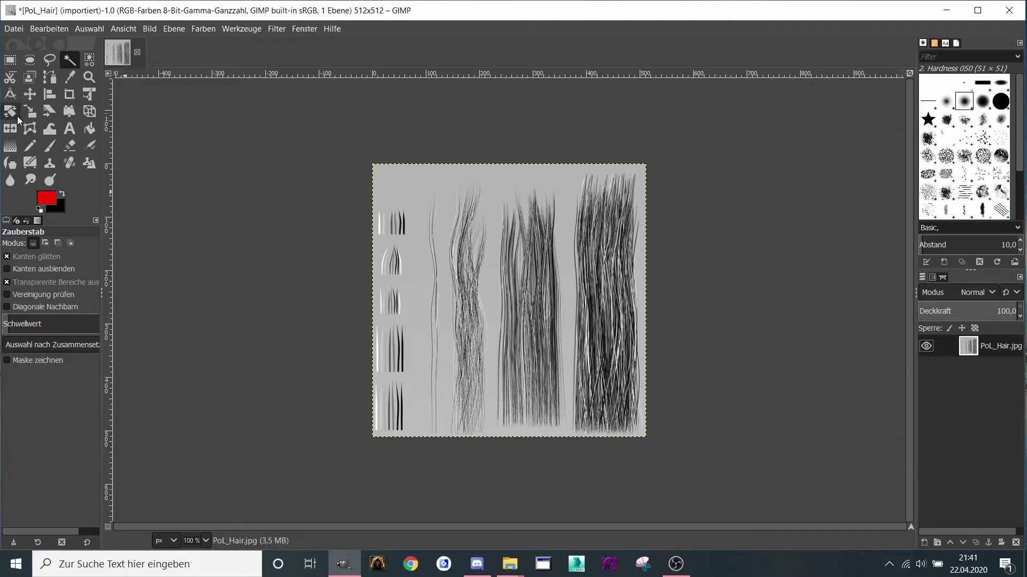
{"action": "scroll", "coordinate": [421, 233], "scroll_direction": "up", "scroll_amount": 1, "text": "ctrl"}
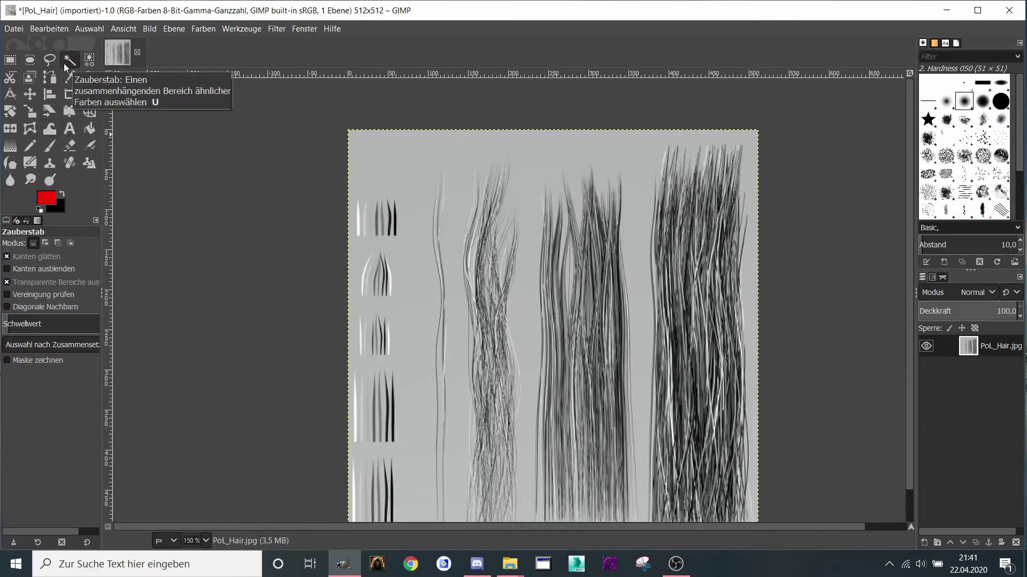
Delete the grey background around the hair strands and select leftover grey patches
{"action": "left_click", "coordinate": [552, 158]}
{"action": "key", "text": "Delete"}
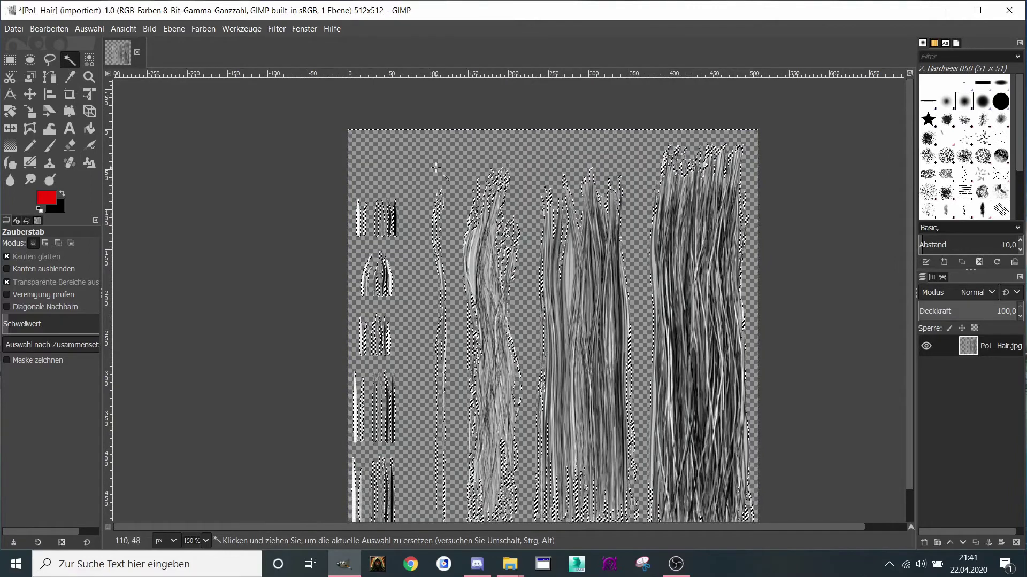
{"action": "scroll", "coordinate": [437, 176], "scroll_direction": "up", "scroll_amount": 2, "text": "ctrl"}
{"action": "scroll", "coordinate": [446, 201], "scroll_direction": "up", "scroll_amount": 2, "text": "ctrl"}
{"action": "scroll", "coordinate": [452, 229], "scroll_direction": "up", "scroll_amount": 1, "text": "ctrl"}
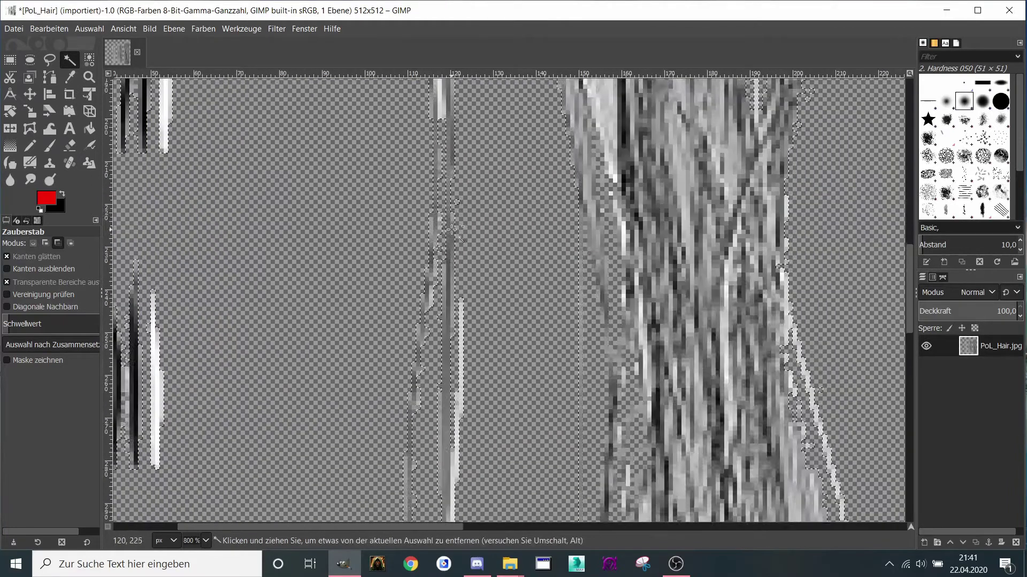
{"action": "scroll", "coordinate": [452, 227], "scroll_direction": "up", "scroll_amount": 5}
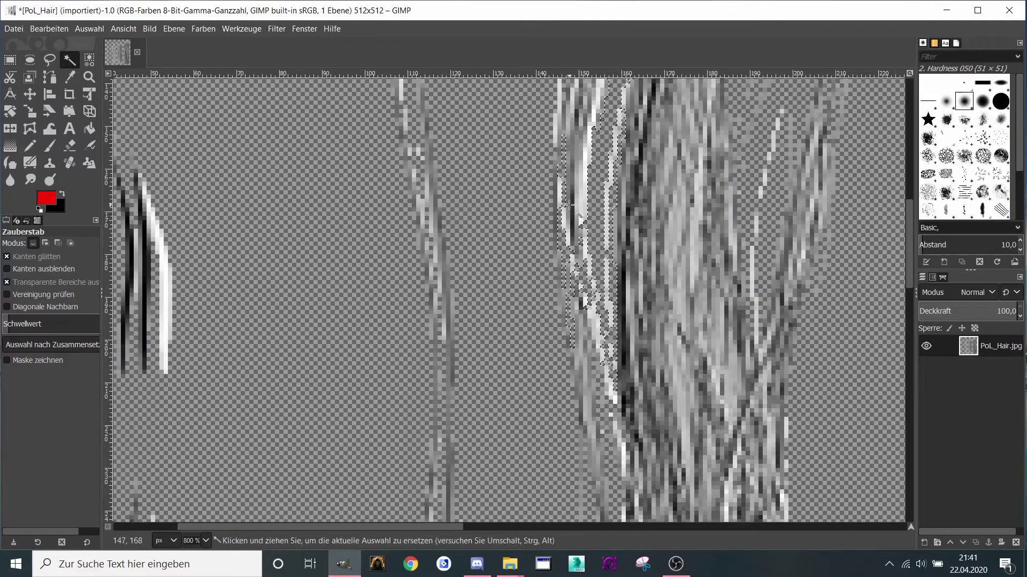
{"action": "scroll", "coordinate": [530, 214], "scroll_direction": "up", "scroll_amount": 8}
{"action": "scroll", "coordinate": [429, 220], "scroll_direction": "down", "scroll_amount": 14}
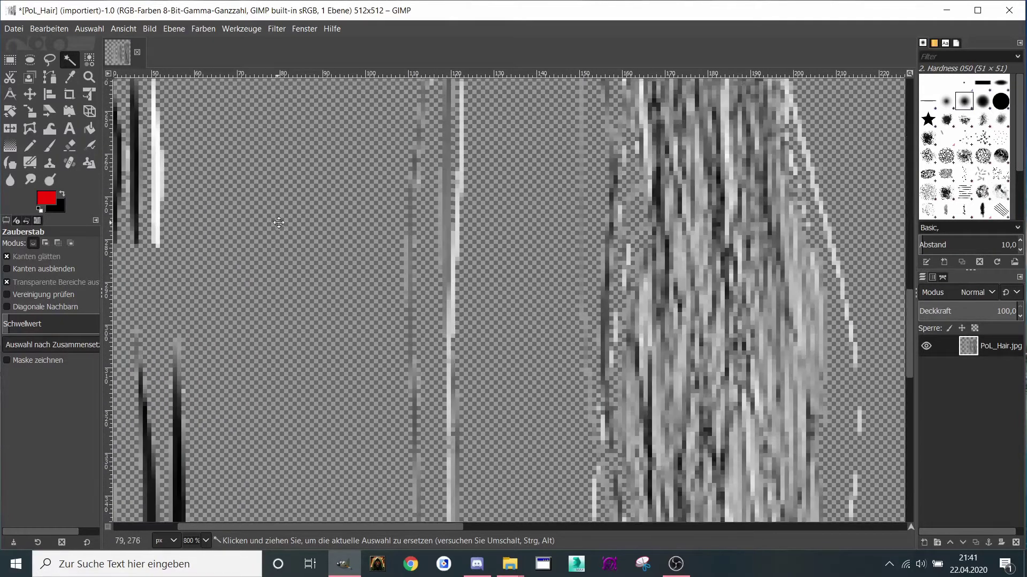
{"action": "scroll", "coordinate": [428, 233], "scroll_direction": "left", "scroll_amount": 6}
{"action": "scroll", "coordinate": [427, 233], "scroll_direction": "up", "scroll_amount": 4}
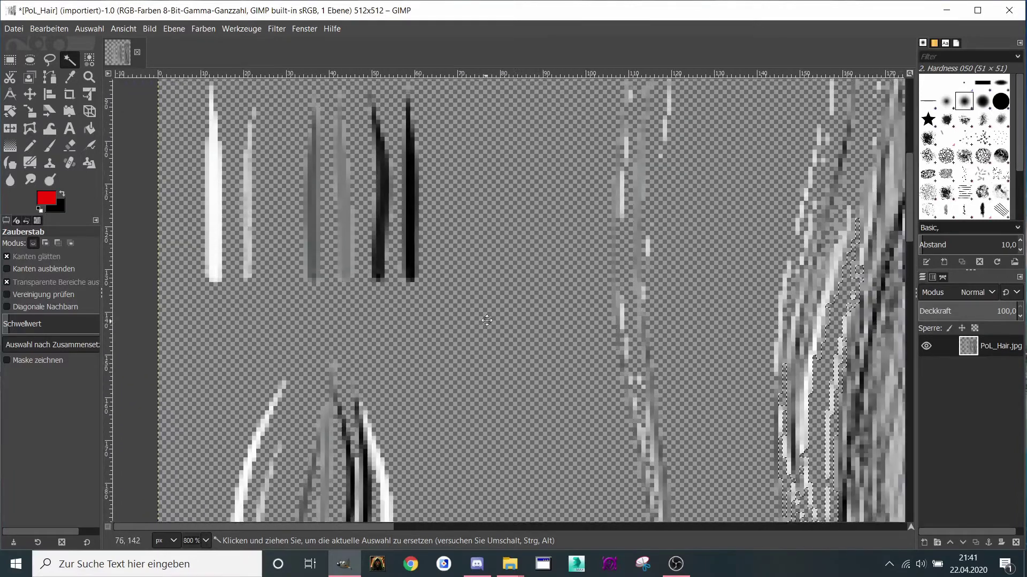
{"action": "scroll", "coordinate": [700, 385], "scroll_direction": "right", "scroll_amount": 10}
{"action": "left_click", "coordinate": [570, 330]}
{"action": "left_click", "coordinate": [597, 293]}
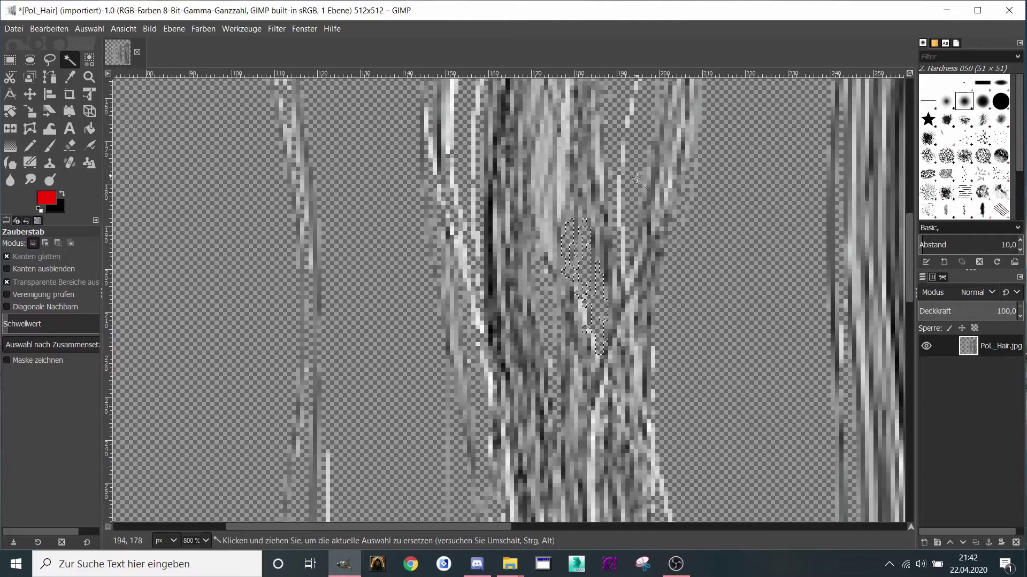
{"action": "scroll", "coordinate": [520, 271], "scroll_direction": "up", "scroll_amount": 5}
{"action": "left_click", "coordinate": [530, 277]}
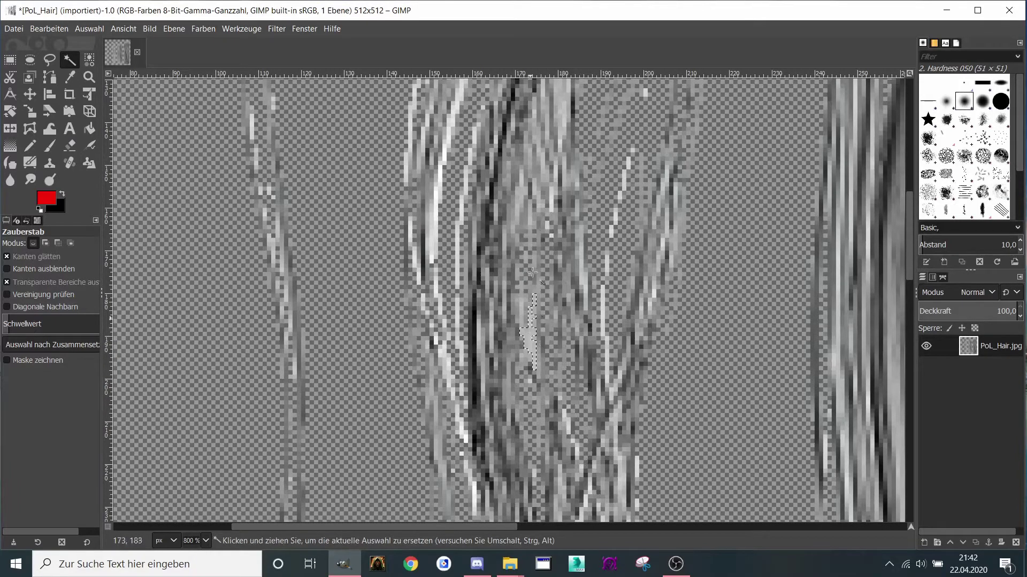
{"action": "scroll", "coordinate": [530, 232], "scroll_direction": "up", "scroll_amount": 3}
{"action": "scroll", "coordinate": [514, 257], "scroll_direction": "right", "scroll_amount": 2}
Fuzzy-select more leftover grey gaps among the middle and thin hair strands
{"action": "left_click", "coordinate": [480, 267]}
{"action": "scroll", "coordinate": [481, 266], "scroll_direction": "down", "scroll_amount": 3}
{"action": "scroll", "coordinate": [487, 263], "scroll_direction": "down", "scroll_amount": 1}
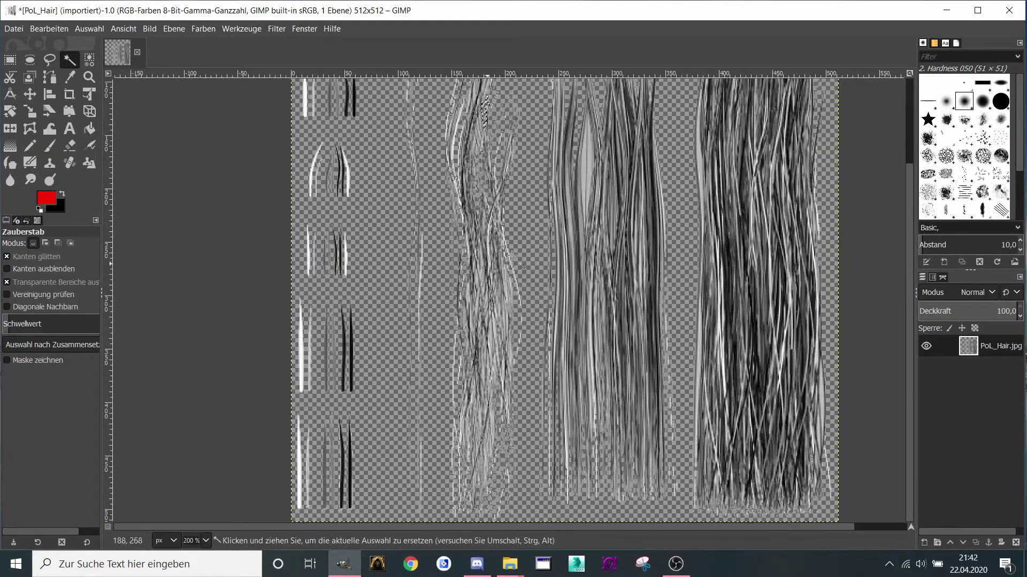
{"action": "scroll", "coordinate": [506, 273], "scroll_direction": "up", "scroll_amount": 1}
{"action": "scroll", "coordinate": [520, 280], "scroll_direction": "up", "scroll_amount": 1}
{"action": "left_click", "coordinate": [519, 280]}
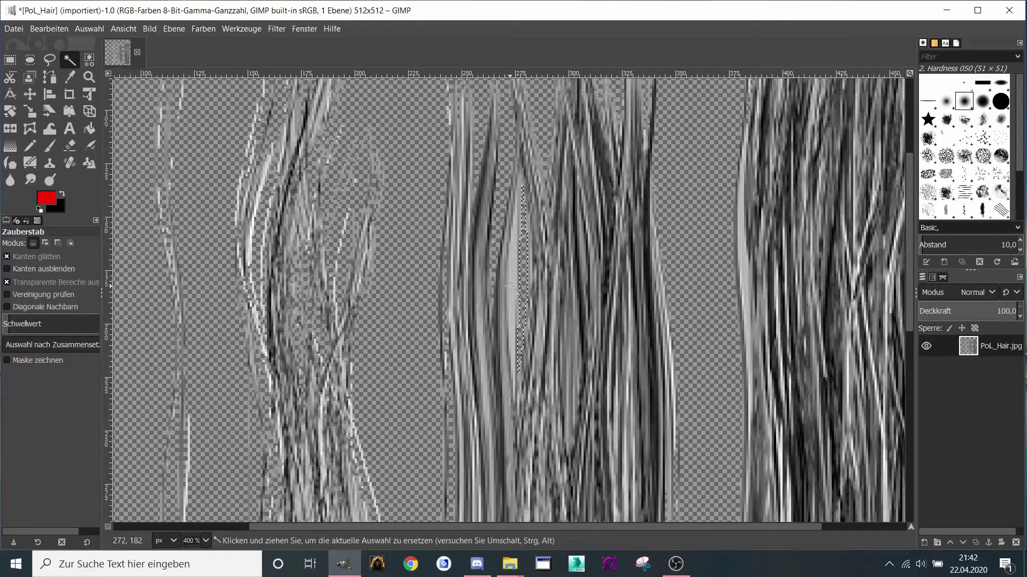
{"action": "scroll", "coordinate": [522, 337], "scroll_direction": "down", "scroll_amount": 1}
{"action": "scroll", "coordinate": [541, 395], "scroll_direction": "up", "scroll_amount": 1}
{"action": "scroll", "coordinate": [476, 337], "scroll_direction": "up", "scroll_amount": 2}
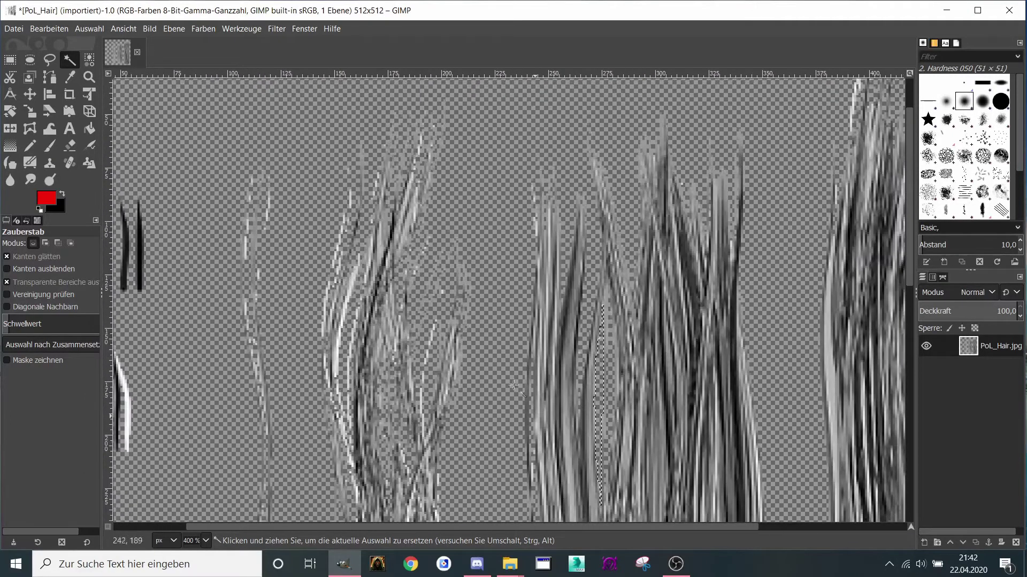
{"action": "left_click", "coordinate": [407, 223]}
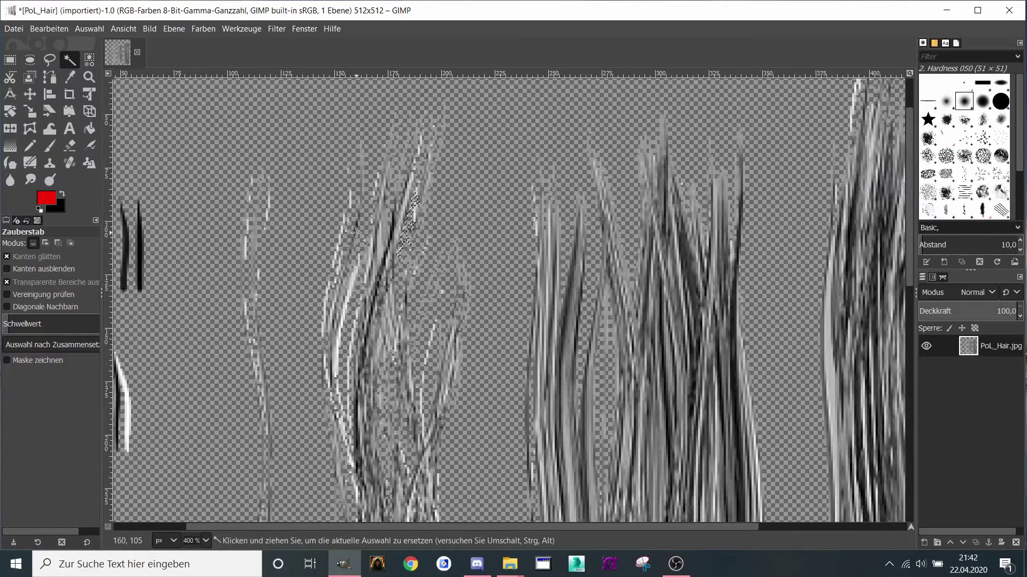
{"action": "scroll", "coordinate": [356, 233], "scroll_direction": "up", "scroll_amount": 2}
{"action": "scroll", "coordinate": [357, 233], "scroll_direction": "up", "scroll_amount": 1}
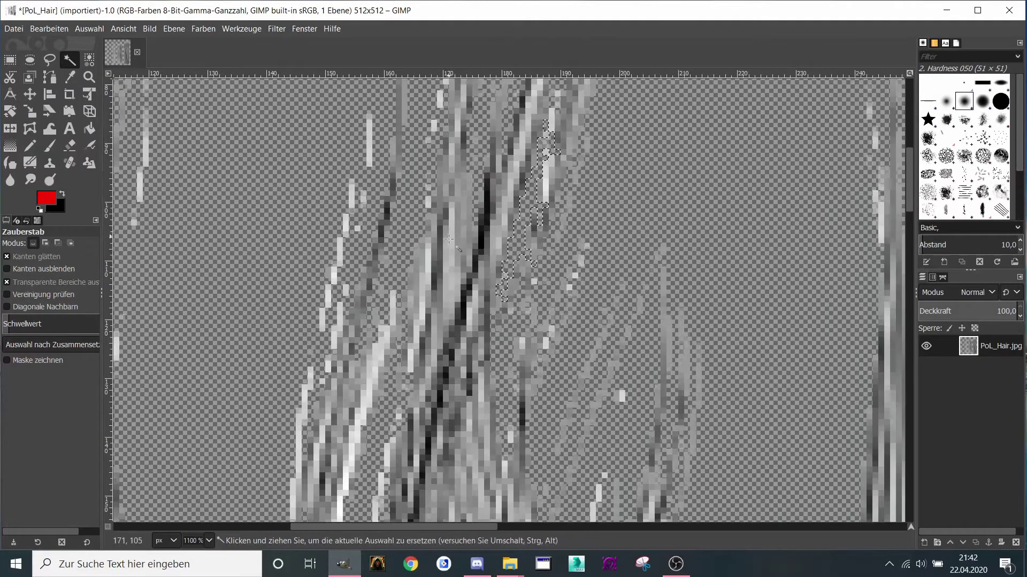
{"action": "left_click", "coordinate": [451, 249]}
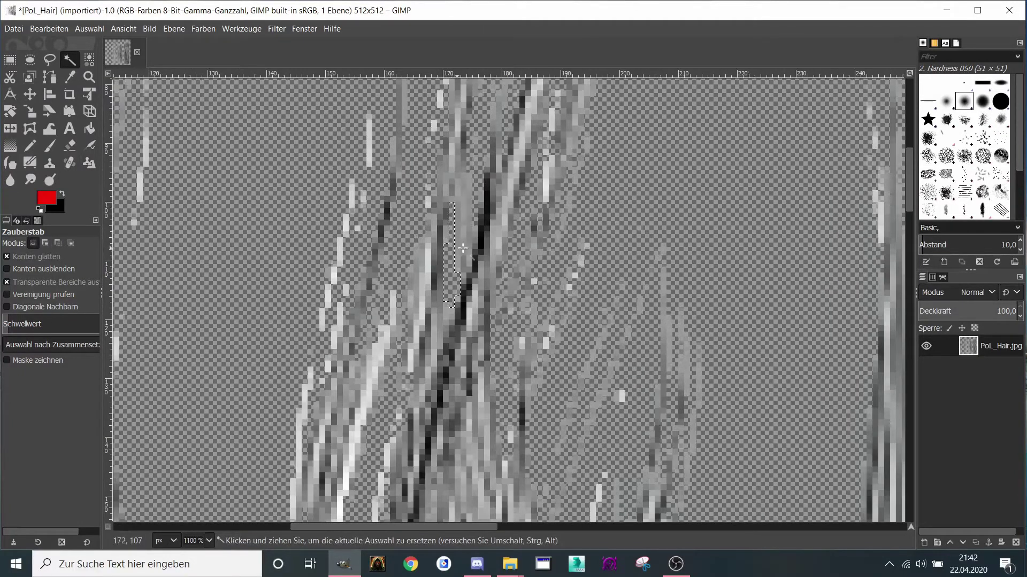
{"action": "scroll", "coordinate": [481, 253], "scroll_direction": "down", "scroll_amount": 5}
{"action": "scroll", "coordinate": [514, 258], "scroll_direction": "down", "scroll_amount": 5}
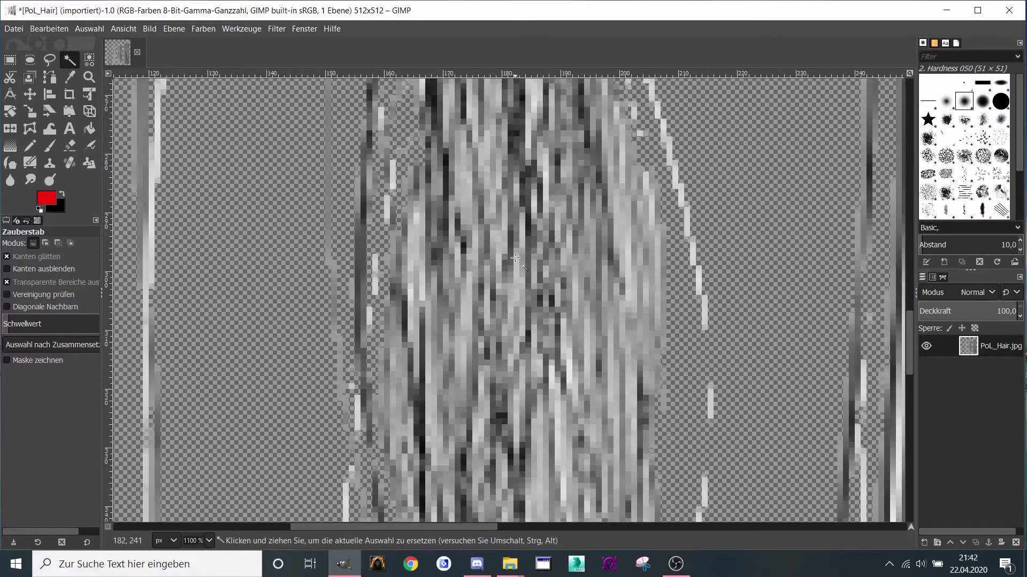
{"action": "left_click", "coordinate": [633, 225]}
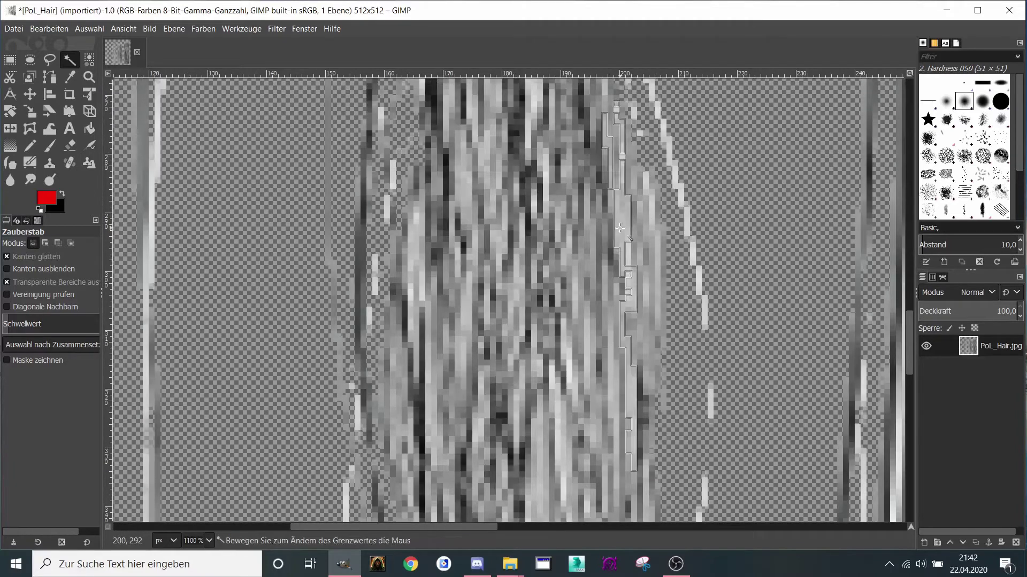
{"action": "left_click", "coordinate": [654, 237]}
{"action": "scroll", "coordinate": [654, 236], "scroll_direction": "down", "scroll_amount": 3}
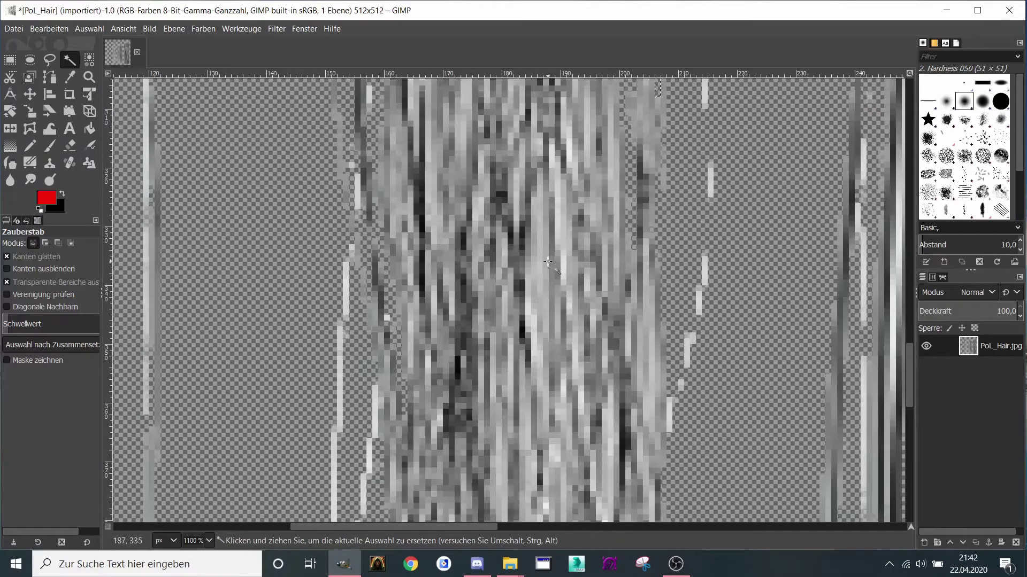
{"action": "left_click", "coordinate": [561, 242]}
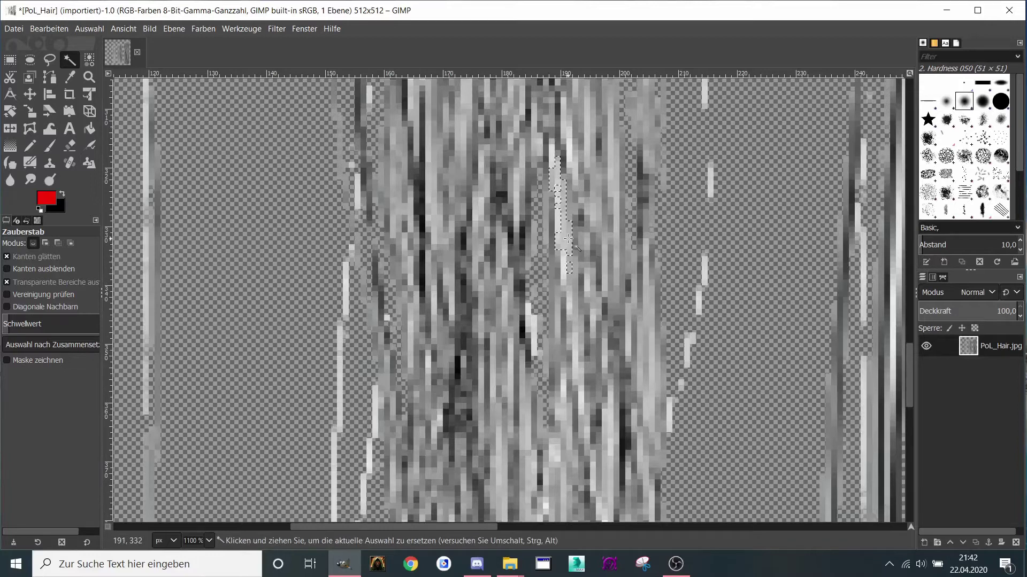
{"action": "scroll", "coordinate": [568, 238], "scroll_direction": "down", "scroll_amount": 3}
{"action": "scroll", "coordinate": [567, 239], "scroll_direction": "down", "scroll_amount": 3}
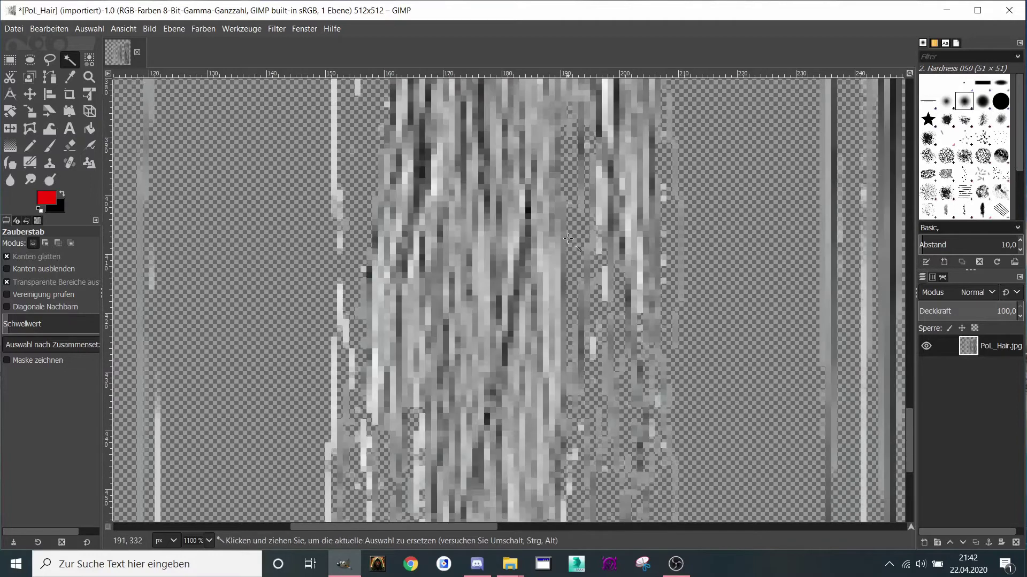
{"action": "left_click", "coordinate": [554, 271]}
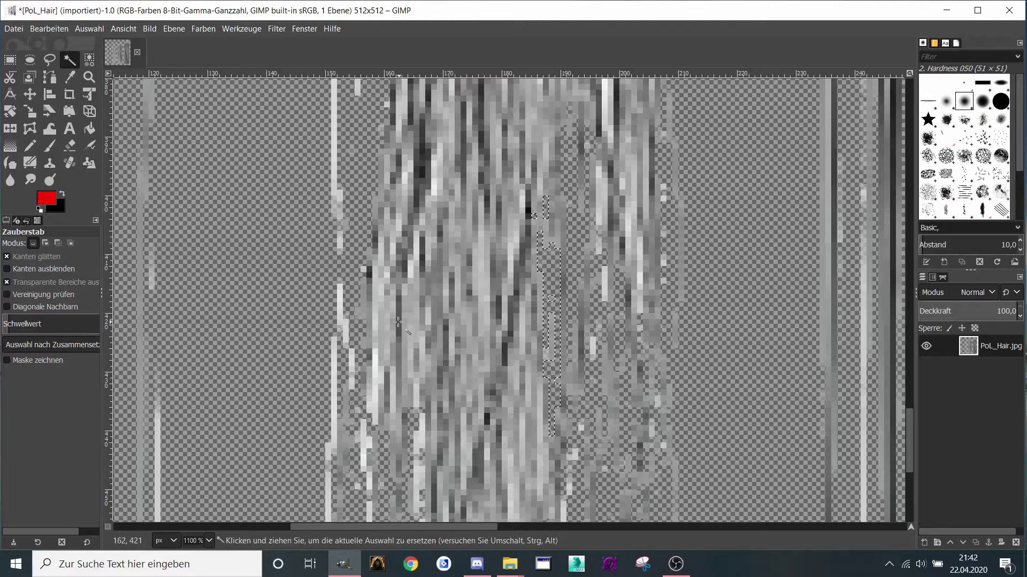
{"action": "scroll", "coordinate": [397, 322], "scroll_direction": "down", "scroll_amount": 2}
{"action": "scroll", "coordinate": [461, 270], "scroll_direction": "down", "scroll_amount": 2}
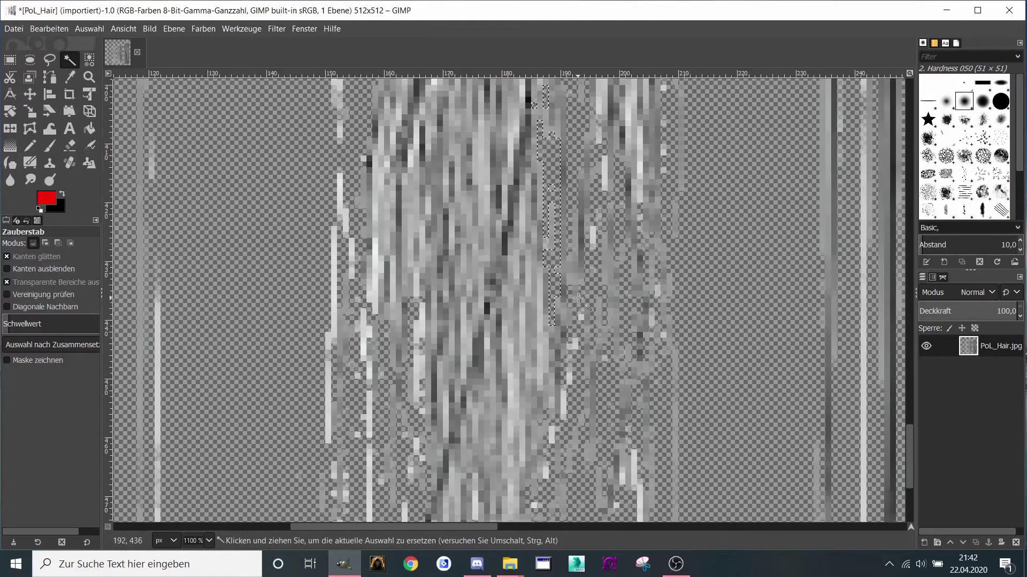
{"action": "scroll", "coordinate": [540, 297], "scroll_direction": "down", "scroll_amount": 4, "text": "ctrl"}
{"action": "scroll", "coordinate": [505, 316], "scroll_direction": "up", "scroll_amount": 2, "text": "ctrl"}
{"action": "scroll", "coordinate": [500, 320], "scroll_direction": "down", "scroll_amount": 1, "text": "ctrl"}
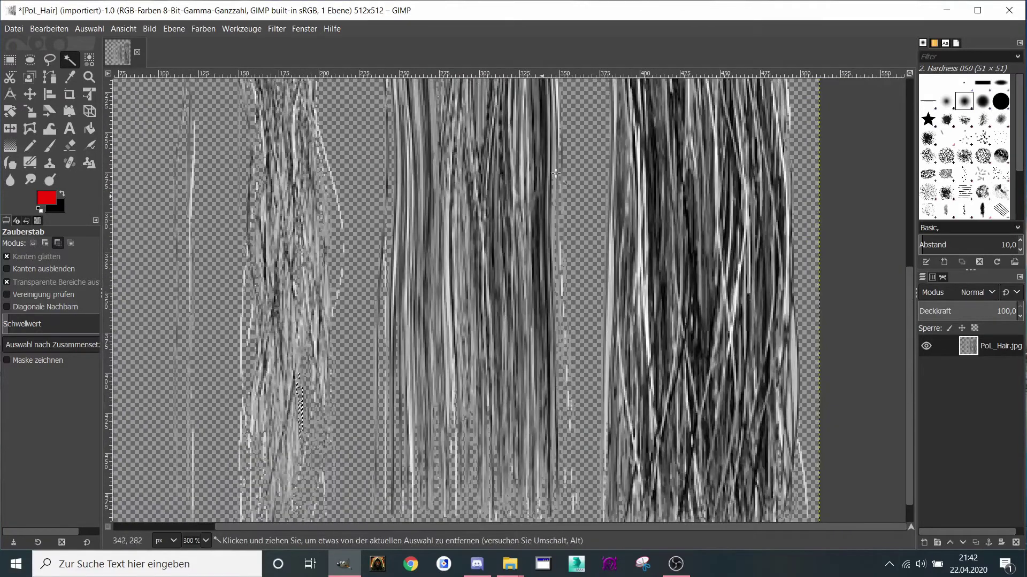
{"action": "scroll", "coordinate": [510, 304], "scroll_direction": "up", "scroll_amount": 1, "text": "ctrl"}
{"action": "scroll", "coordinate": [518, 285], "scroll_direction": "up", "scroll_amount": 1, "text": "ctrl"}
{"action": "scroll", "coordinate": [526, 266], "scroll_direction": "up", "scroll_amount": 1, "text": "ctrl"}
{"action": "scroll", "coordinate": [527, 266], "scroll_direction": "up", "scroll_amount": 1, "text": "ctrl"}
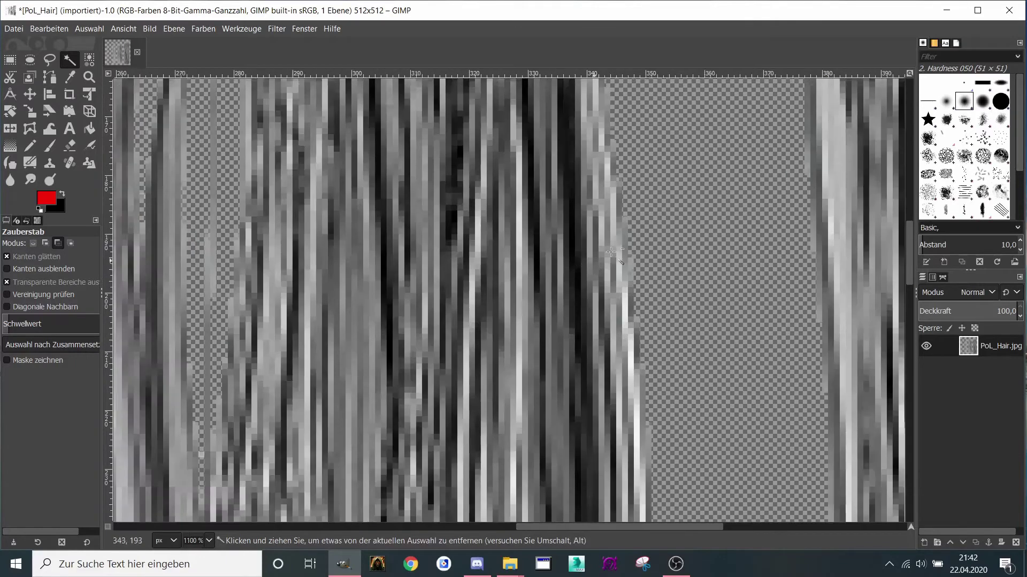
{"action": "scroll", "coordinate": [548, 276], "scroll_direction": "down", "scroll_amount": 7, "text": "ctrl"}
{"action": "scroll", "coordinate": [529, 241], "scroll_direction": "up", "scroll_amount": 1, "text": "ctrl"}
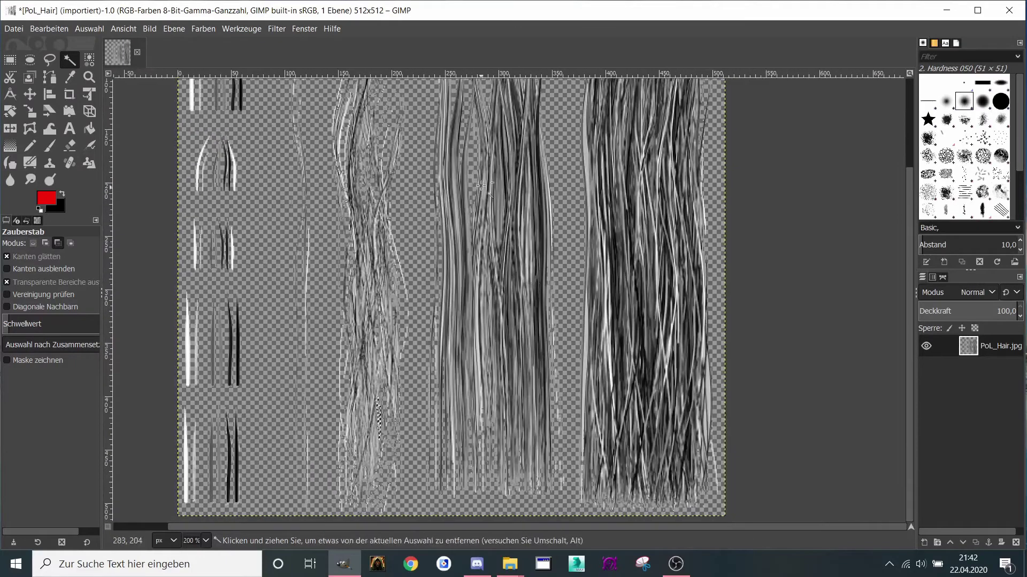
{"action": "scroll", "coordinate": [494, 170], "scroll_direction": "up", "scroll_amount": 6, "text": "ctrl"}
Select and delete pale strips along strand edges, undoing one bad clear and adjusting the threshold
{"action": "left_click", "coordinate": [478, 222]}
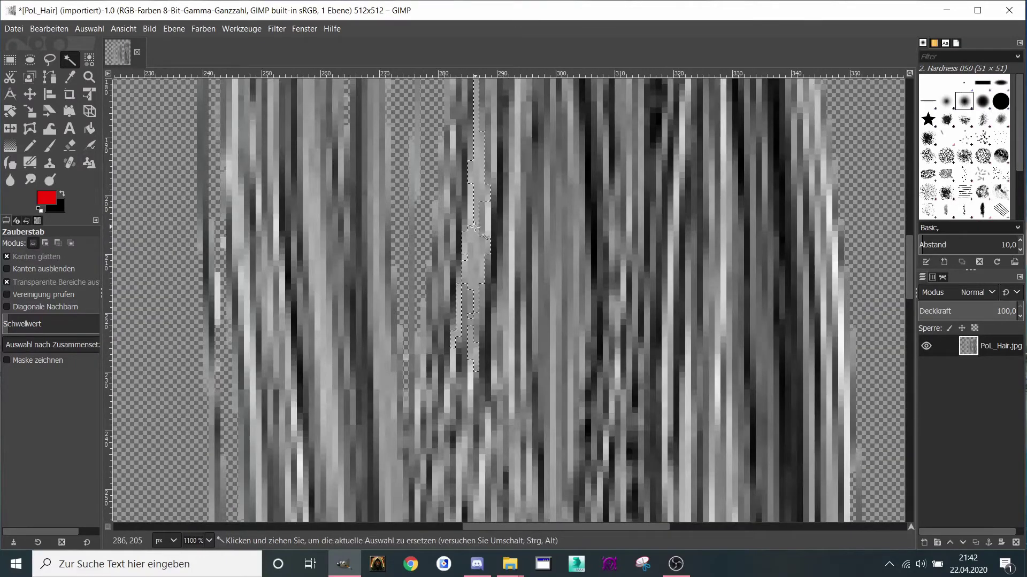
{"action": "scroll", "coordinate": [567, 221], "scroll_direction": "down", "scroll_amount": 2, "text": "ctrl"}
{"action": "scroll", "coordinate": [436, 260], "scroll_direction": "down", "scroll_amount": 2, "text": "ctrl"}
{"action": "scroll", "coordinate": [435, 259], "scroll_direction": "up", "scroll_amount": 1, "text": "ctrl"}
{"action": "scroll", "coordinate": [634, 328], "scroll_direction": "up", "scroll_amount": 2, "text": "ctrl"}
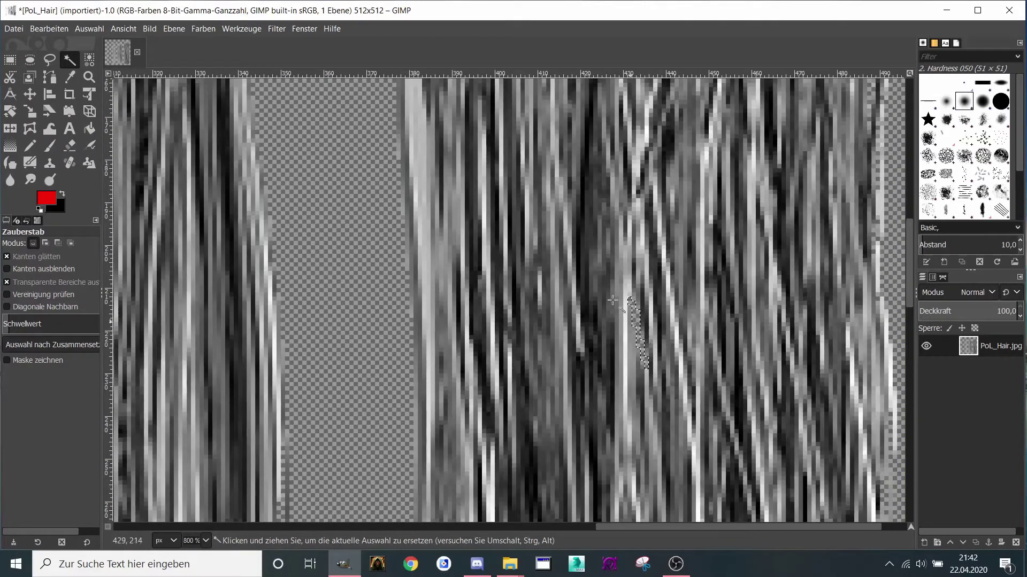
{"action": "scroll", "coordinate": [515, 266], "scroll_direction": "up", "scroll_amount": 3}
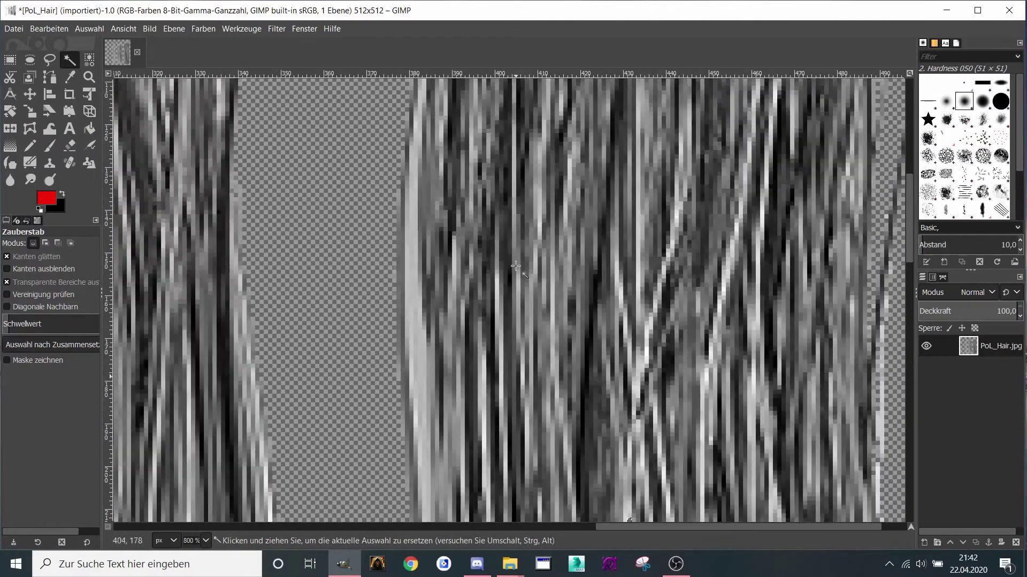
{"action": "key", "text": "Delete"}
{"action": "left_click", "coordinate": [434, 354]}
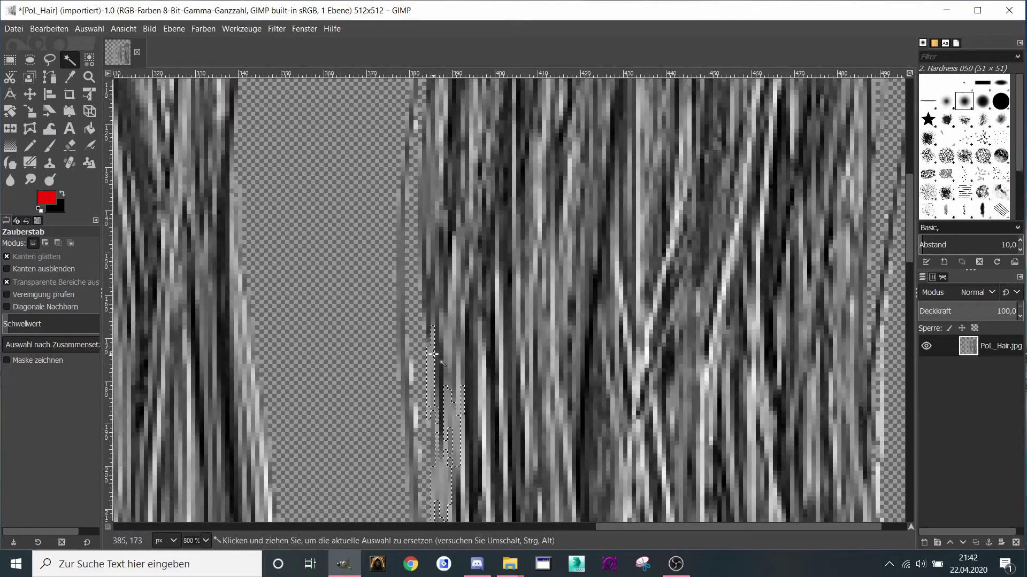
{"action": "scroll", "coordinate": [432, 354], "scroll_direction": "down", "scroll_amount": 5}
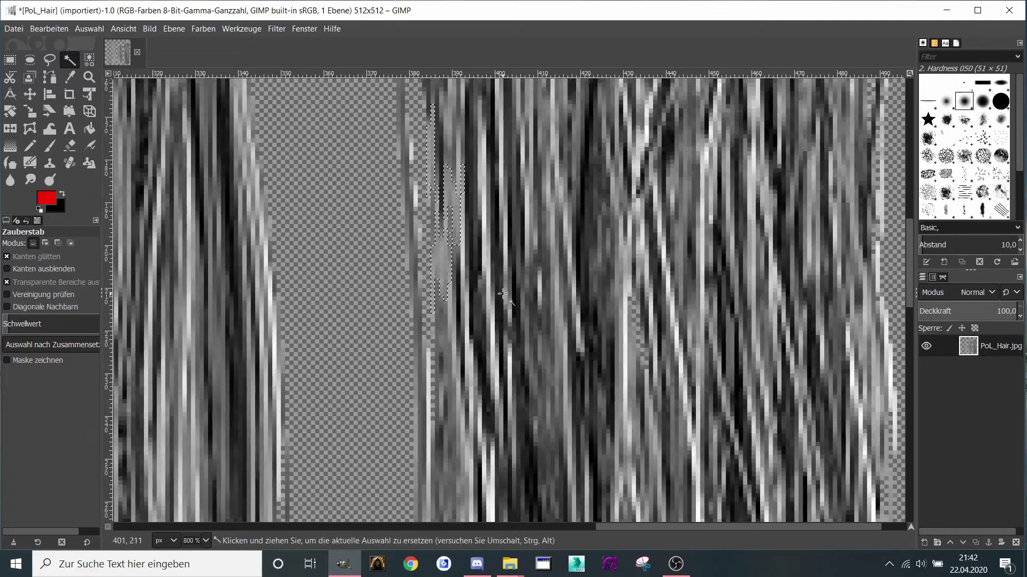
{"action": "key", "text": "ctrl+z"}
{"action": "scroll", "coordinate": [513, 282], "scroll_direction": "down", "scroll_amount": 4}
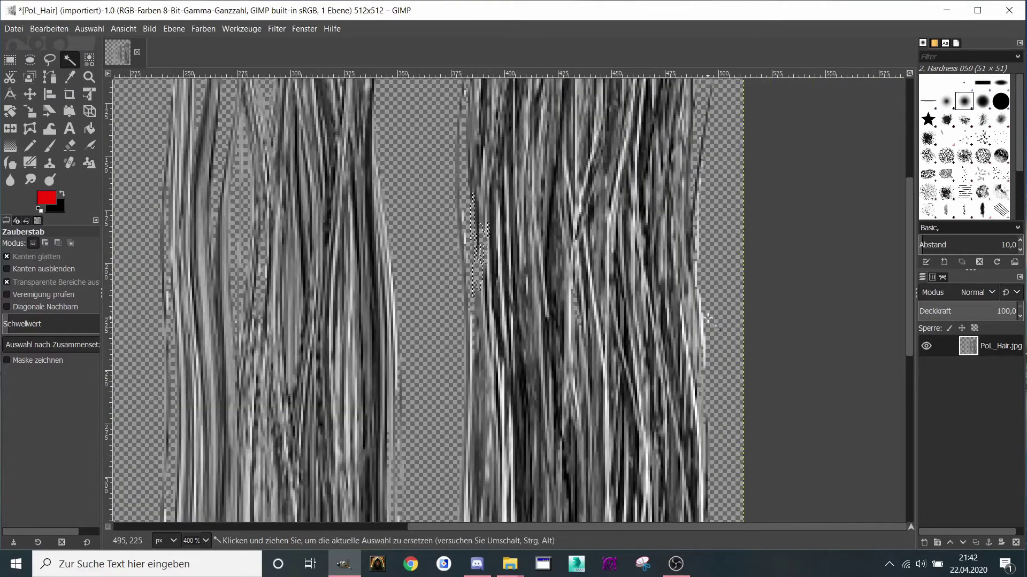
{"action": "scroll", "coordinate": [706, 321], "scroll_direction": "up", "scroll_amount": 5}
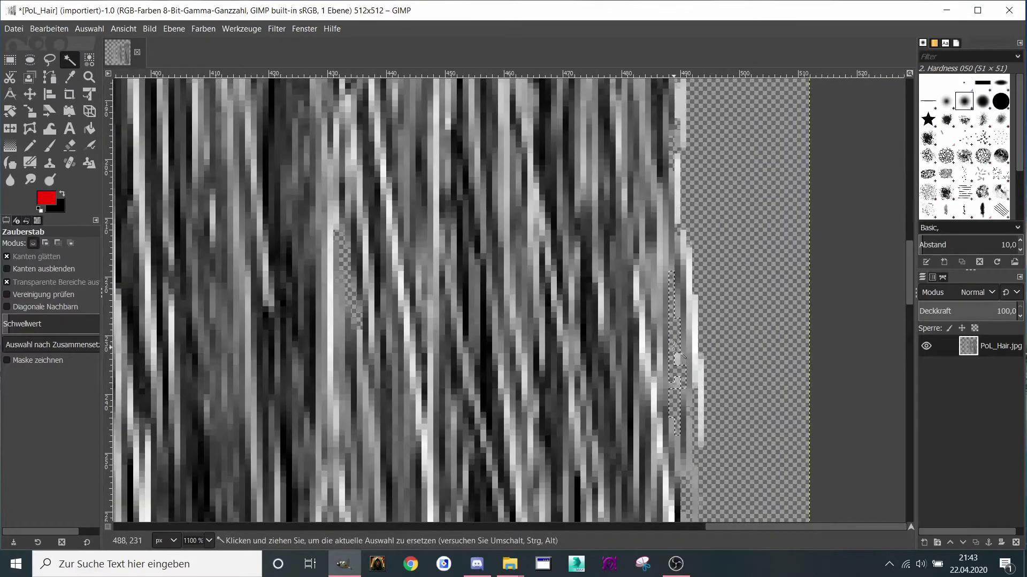
{"action": "scroll", "coordinate": [578, 286], "scroll_direction": "down", "scroll_amount": 3}
{"action": "scroll", "coordinate": [513, 273], "scroll_direction": "down", "scroll_amount": 2}
{"action": "scroll", "coordinate": [510, 240], "scroll_direction": "up", "scroll_amount": 2}
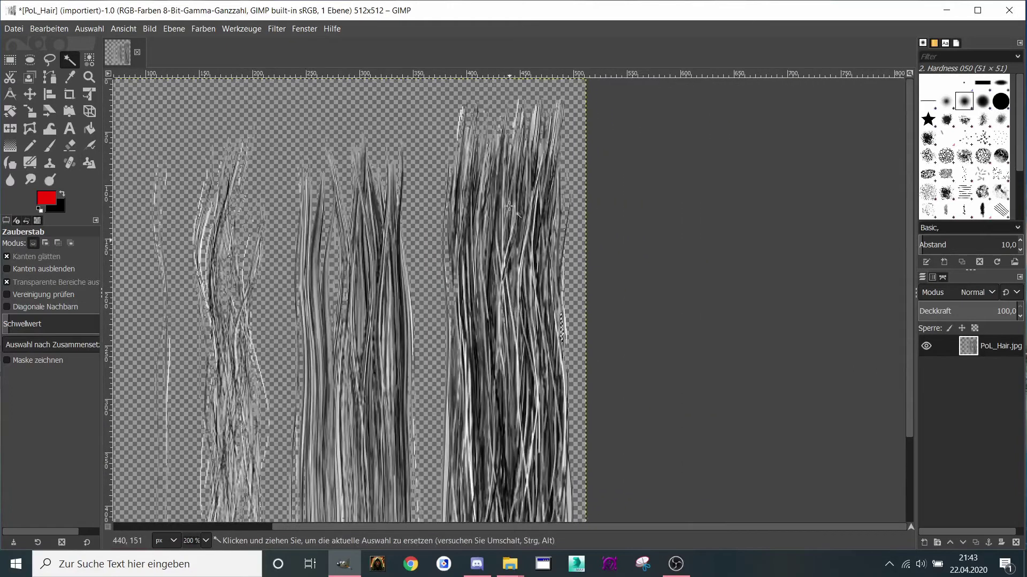
{"action": "scroll", "coordinate": [571, 138], "scroll_direction": "up", "scroll_amount": 3}
{"action": "scroll", "coordinate": [550, 151], "scroll_direction": "up", "scroll_amount": 2}
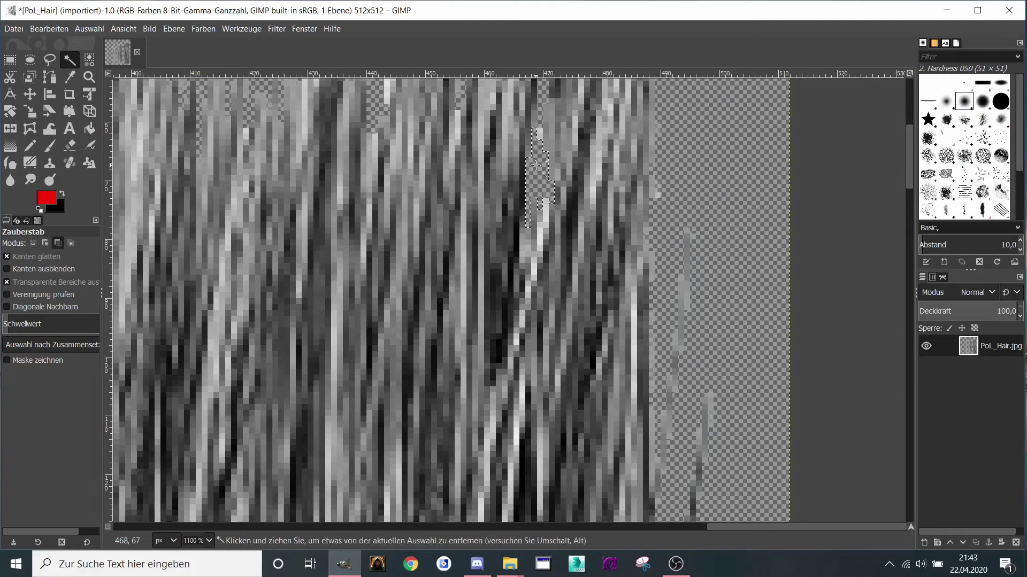
{"action": "scroll", "coordinate": [348, 239], "scroll_direction": "down", "scroll_amount": 5}
{"action": "scroll", "coordinate": [348, 240], "scroll_direction": "up", "scroll_amount": 1}
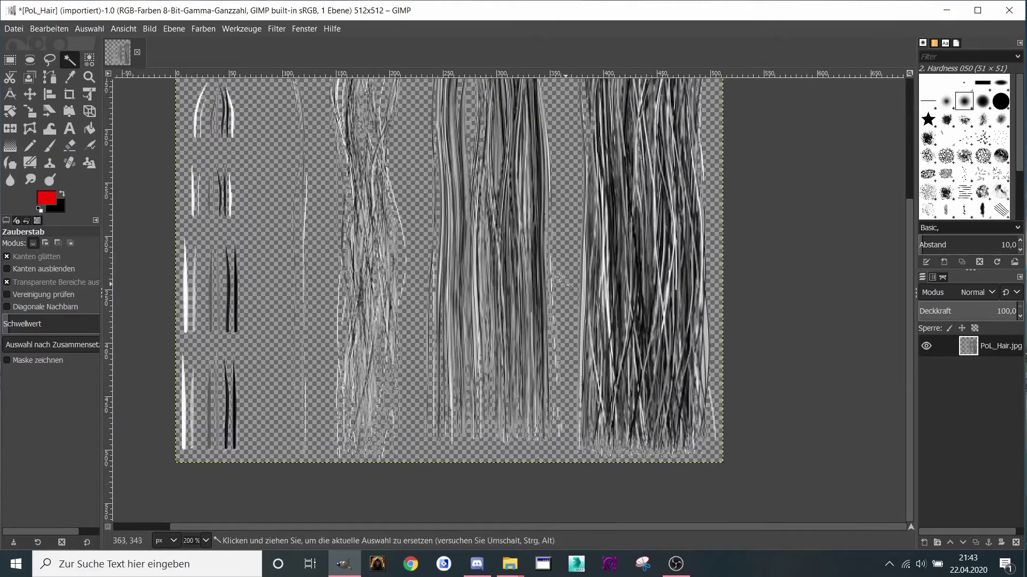
{"action": "scroll", "coordinate": [482, 273], "scroll_direction": "up", "scroll_amount": 3}
{"action": "scroll", "coordinate": [529, 293], "scroll_direction": "up", "scroll_amount": 2}
{"action": "left_click", "coordinate": [530, 293]}
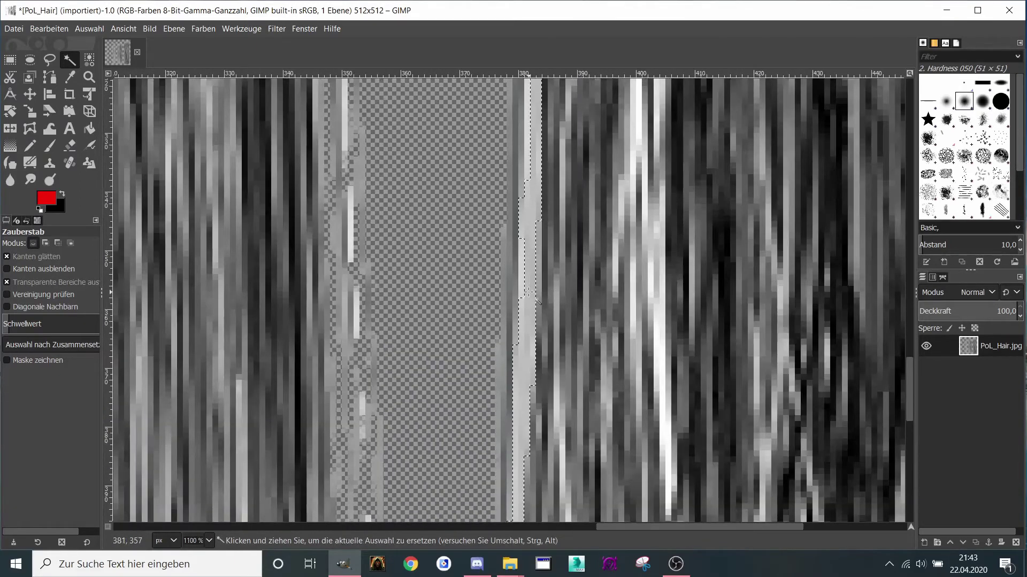
{"action": "scroll", "coordinate": [525, 293], "scroll_direction": "down", "scroll_amount": 3}
{"action": "scroll", "coordinate": [526, 292], "scroll_direction": "down", "scroll_amount": 3}
{"action": "scroll", "coordinate": [562, 297], "scroll_direction": "up", "scroll_amount": 2}
{"action": "scroll", "coordinate": [593, 306], "scroll_direction": "up", "scroll_amount": 3}
{"action": "left_click", "coordinate": [604, 310]}
{"action": "left_click_drag", "start_coordinate": [604, 310], "coordinate": [608, 299]}
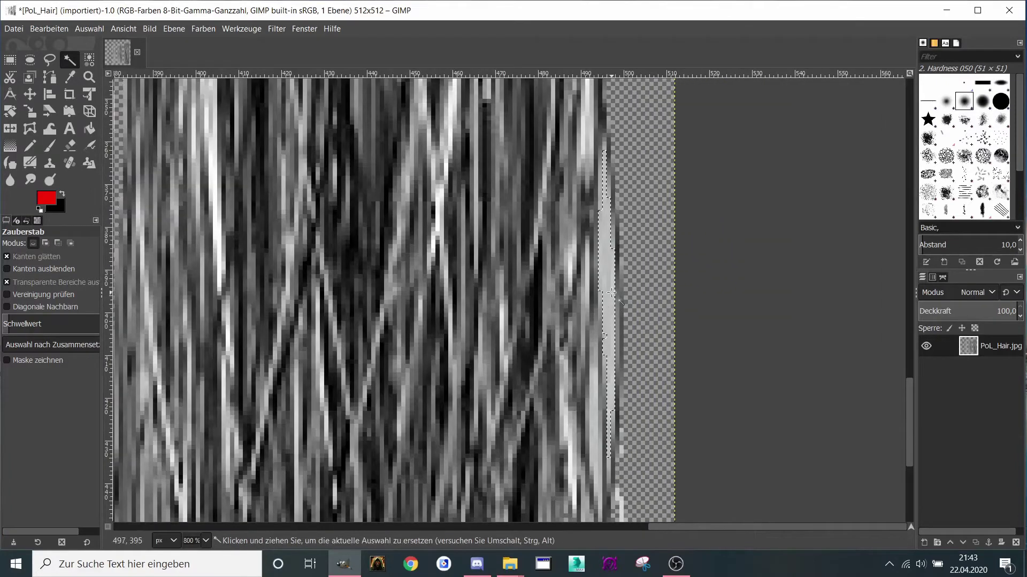
{"action": "scroll", "coordinate": [545, 289], "scroll_direction": "down", "scroll_amount": 1}
{"action": "scroll", "coordinate": [545, 289], "scroll_direction": "down", "scroll_amount": 3}
{"action": "scroll", "coordinate": [481, 273], "scroll_direction": "up", "scroll_amount": 1}
{"action": "scroll", "coordinate": [401, 257], "scroll_direction": "down", "scroll_amount": 2}
{"action": "scroll", "coordinate": [290, 242], "scroll_direction": "up", "scroll_amount": 1}
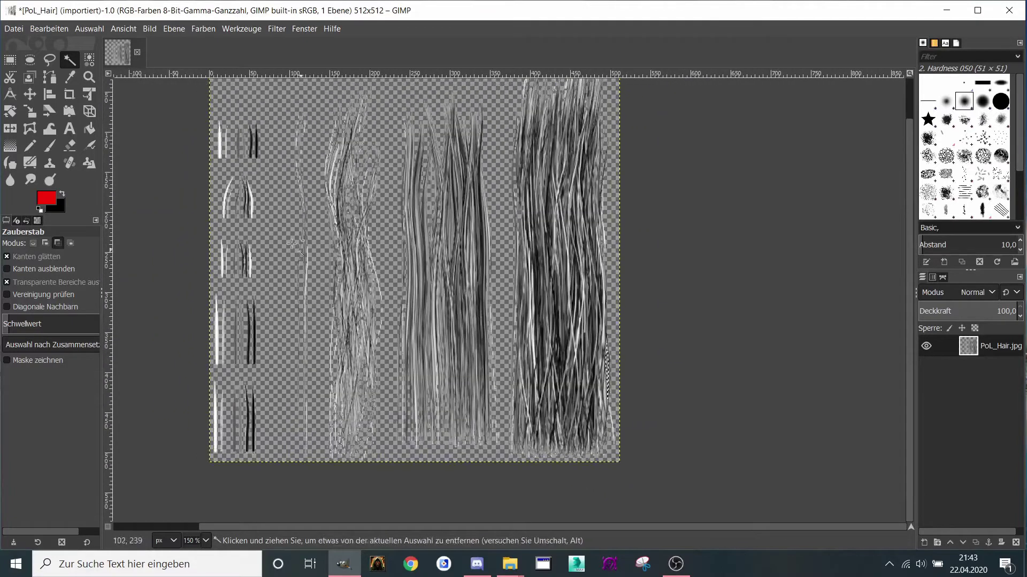
{"action": "scroll", "coordinate": [291, 242], "scroll_direction": "up", "scroll_amount": 1}
{"action": "scroll", "coordinate": [291, 242], "scroll_direction": "down", "scroll_amount": 1}
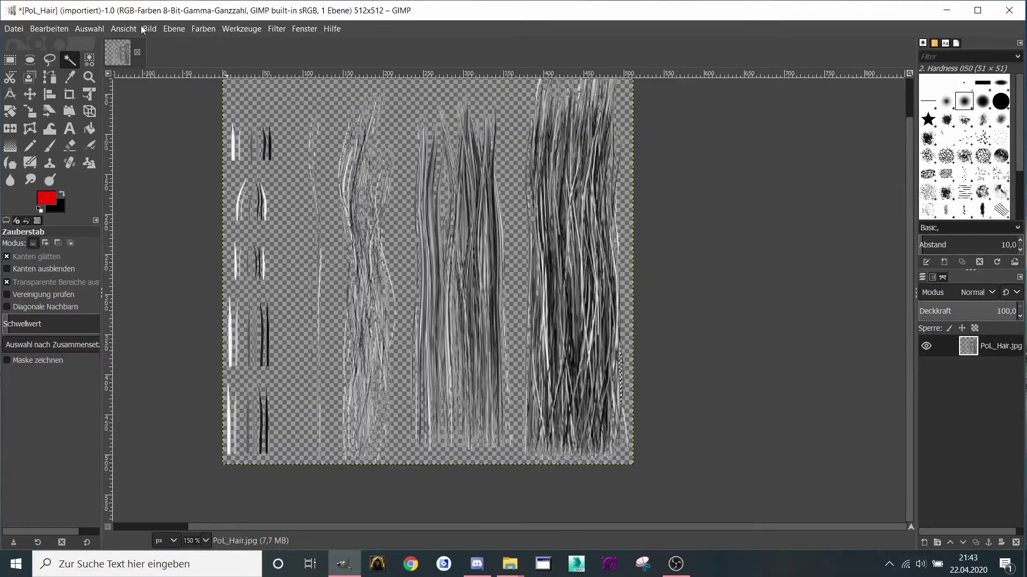
Export the cleaned hair texture as PoL_Hair.tga into the PaladinOfLight folder
{"action": "left_click", "coordinate": [26, 31]}
{"action": "left_click", "coordinate": [16, 29]}
{"action": "left_click", "coordinate": [81, 231]}
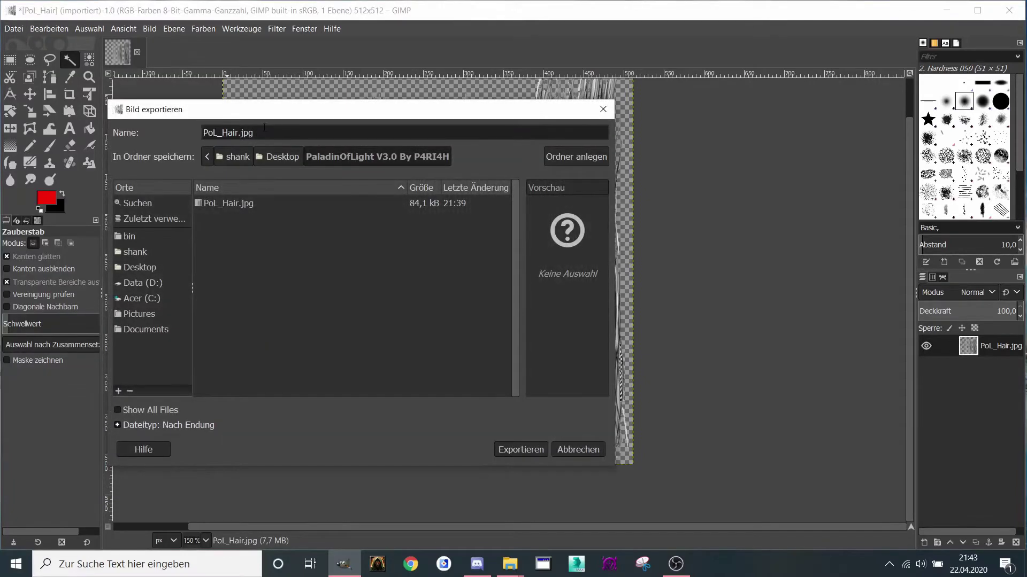
{"action": "type", "text": "pg"}
{"action": "key", "text": "Return"}
{"action": "key", "text": "Return"}
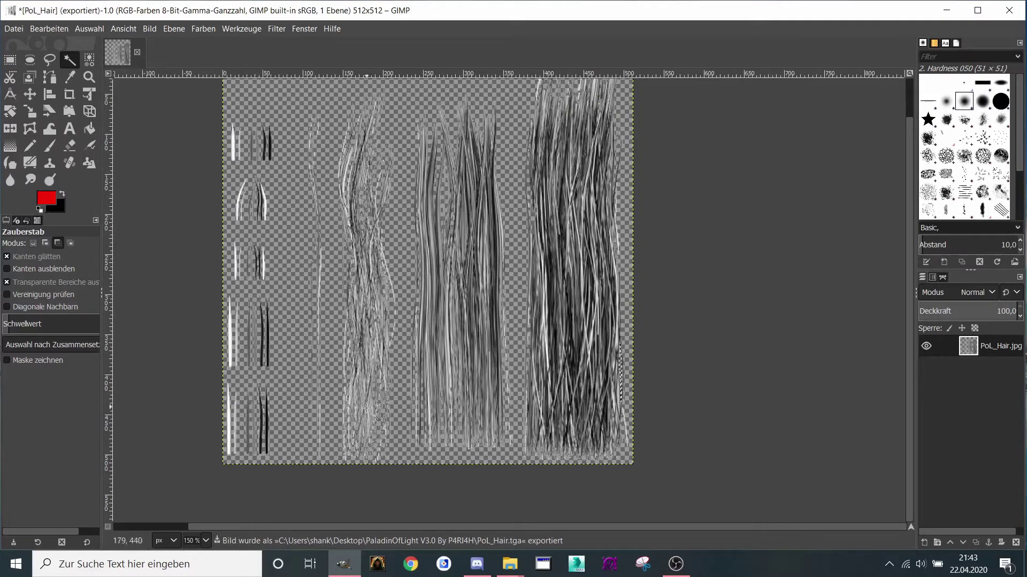
{"action": "scroll", "coordinate": [369, 399], "scroll_direction": "up", "scroll_amount": 3, "text": "ctrl"}
{"action": "scroll", "coordinate": [373, 405], "scroll_direction": "up", "scroll_amount": 2, "text": "ctrl"}
{"action": "scroll", "coordinate": [378, 412], "scroll_direction": "up", "scroll_amount": 1, "text": "ctrl"}
Close the hair image and GIMP, discarding the unsaved changes
{"action": "key", "text": "2"}
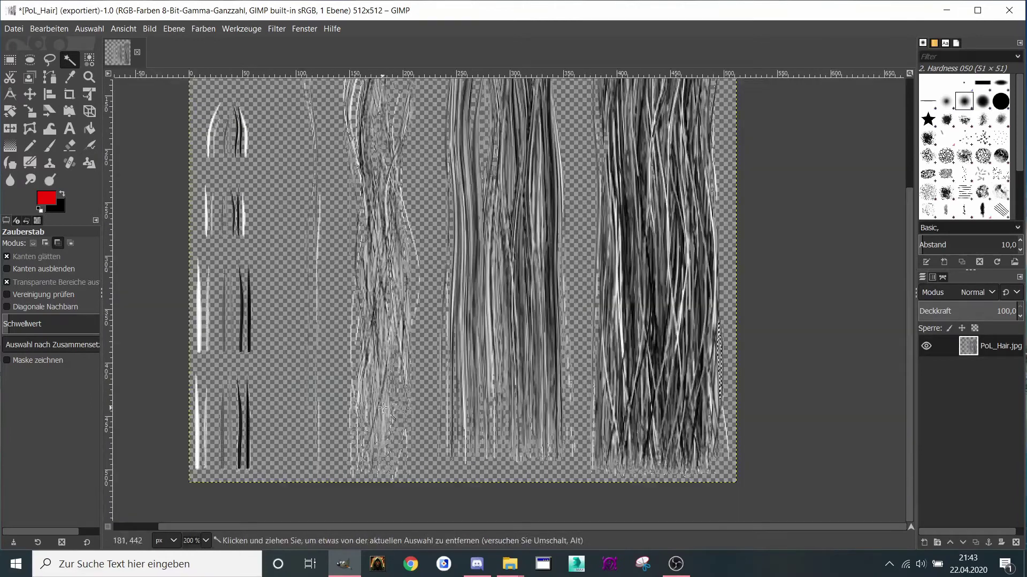
{"action": "key", "text": "ctrl+q"}
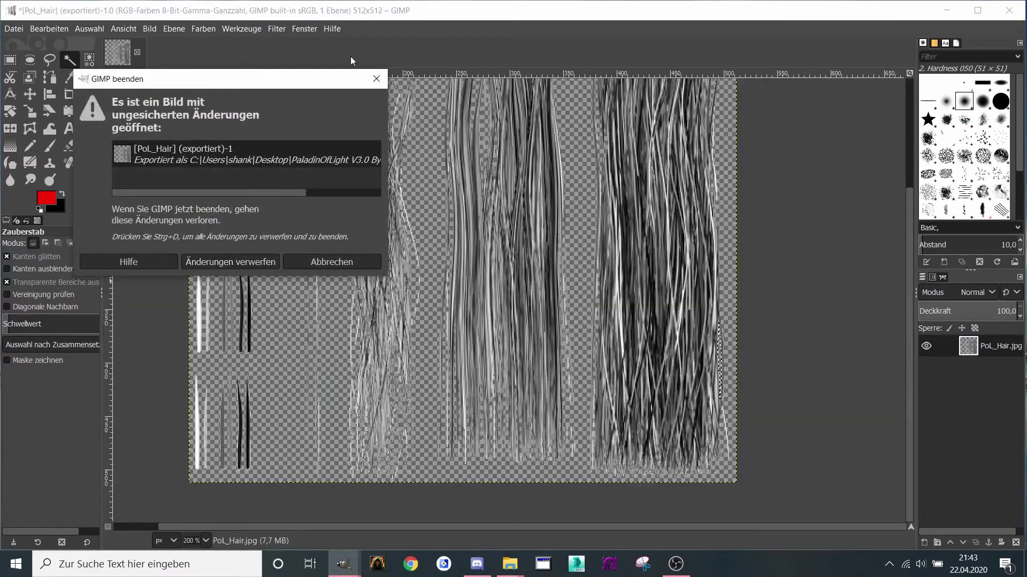
{"action": "left_click", "coordinate": [241, 263]}
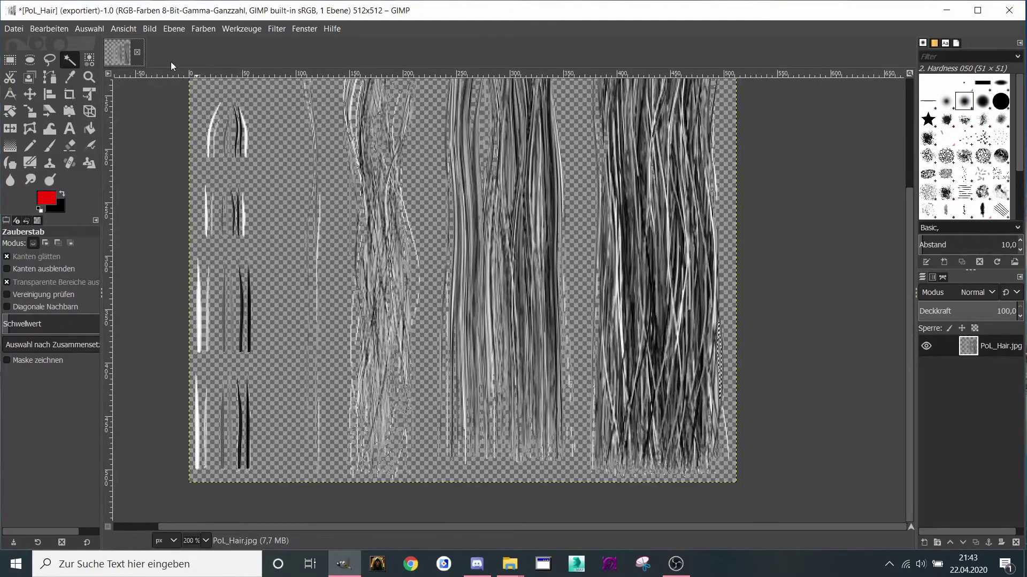
{"action": "left_click", "coordinate": [137, 53]}
{"action": "key", "text": "ctrl+d"}
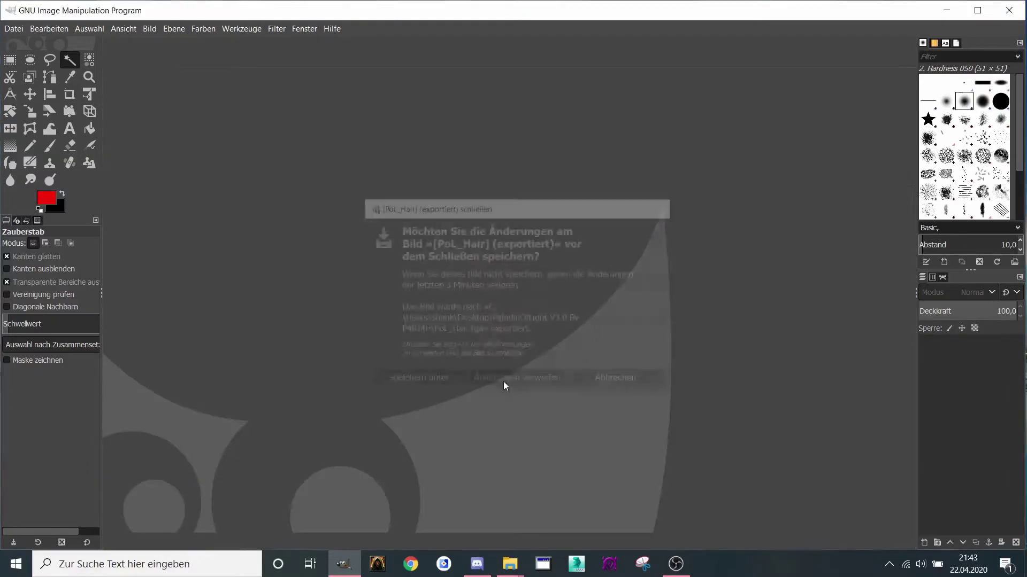
Preview the PoLArmor, PoLArms and PoLBaseMaybe textures in Warcraft 3 Viewer
{"action": "left_click", "coordinate": [947, 11]}
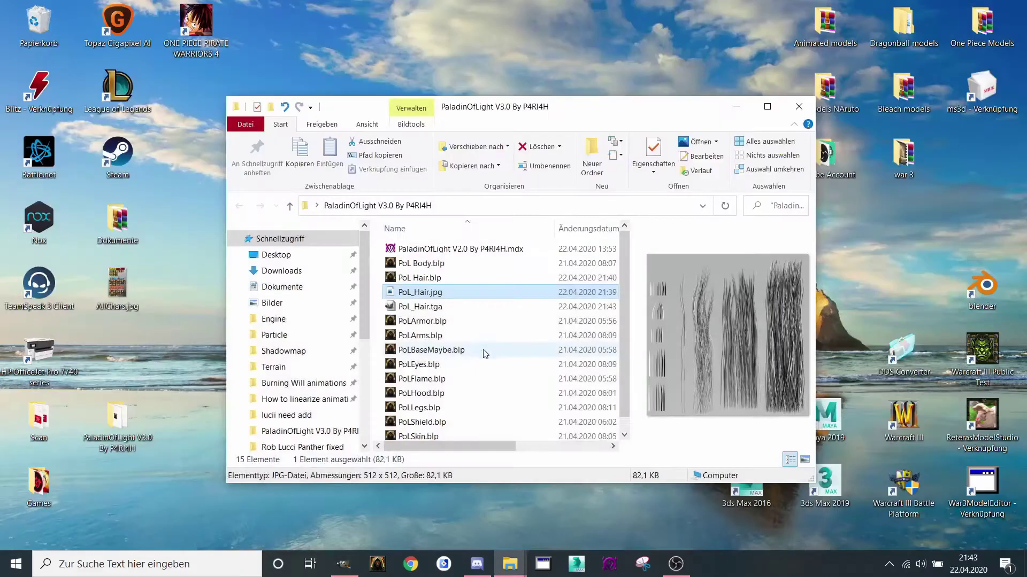
{"action": "double_click", "coordinate": [422, 321]}
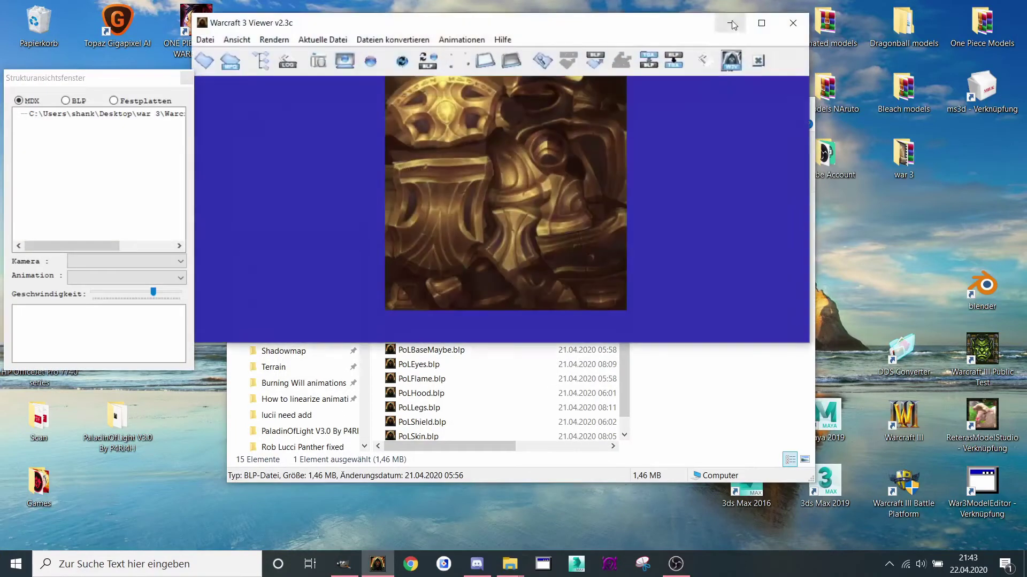
{"action": "left_click", "coordinate": [793, 23]}
{"action": "double_click", "coordinate": [449, 335]}
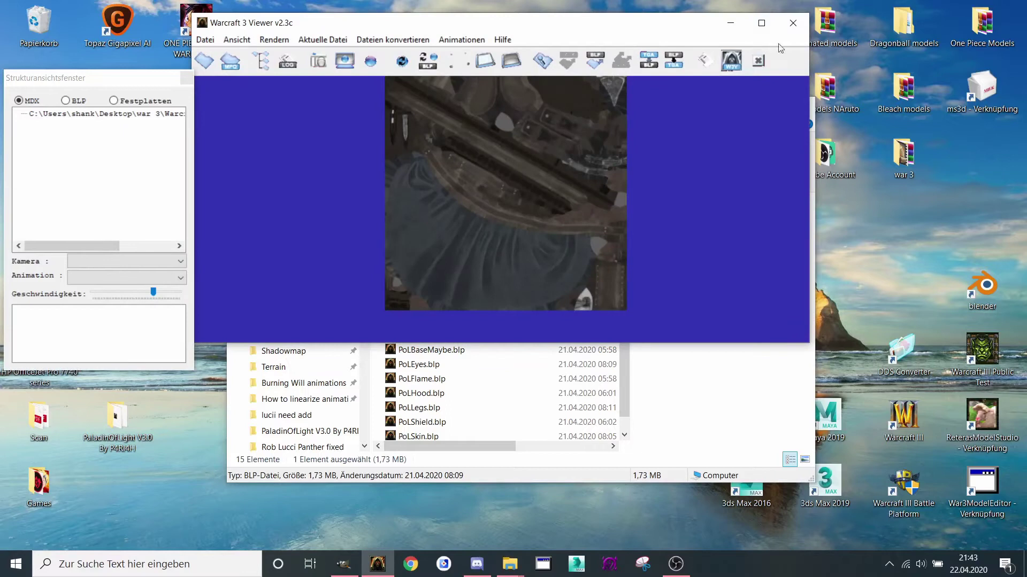
{"action": "left_click", "coordinate": [793, 23]}
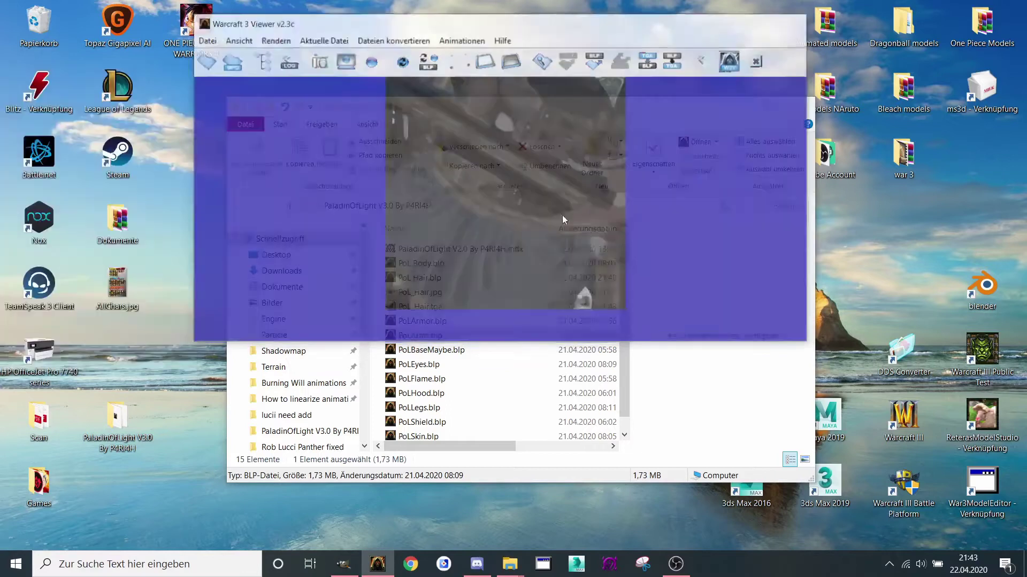
{"action": "double_click", "coordinate": [431, 350]}
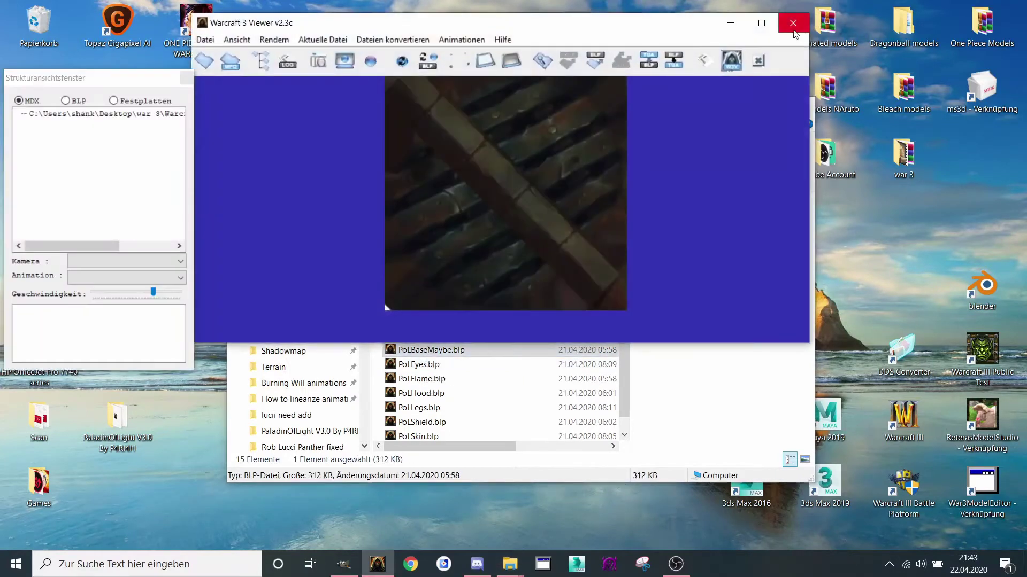
{"action": "left_click", "coordinate": [792, 24]}
Preview the PoLEyes and PoLHood textures, then close the viewer
{"action": "key", "text": "Down"}
{"action": "key", "text": "Return"}
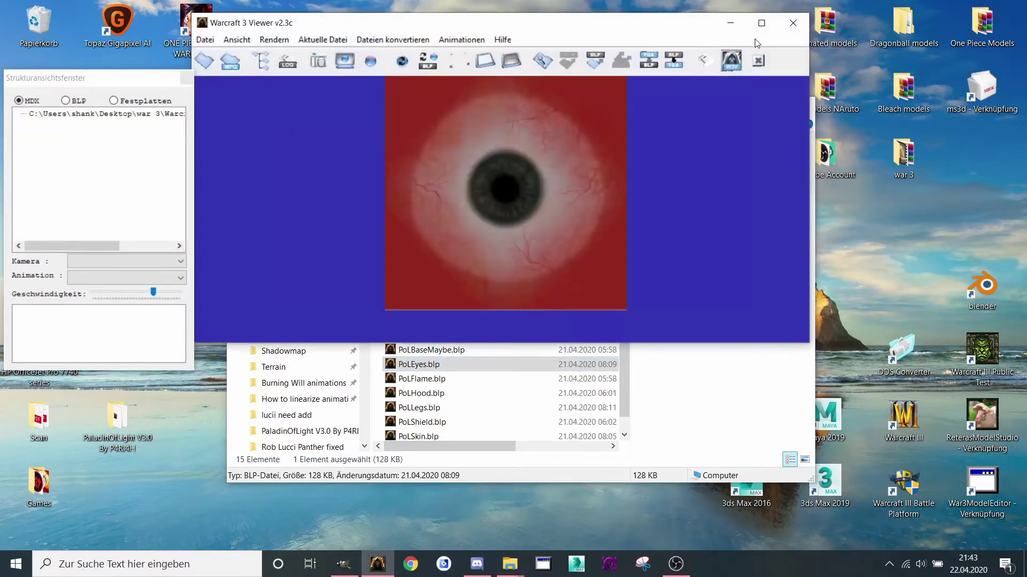
{"action": "left_click", "coordinate": [793, 25]}
{"action": "double_click", "coordinate": [442, 377]}
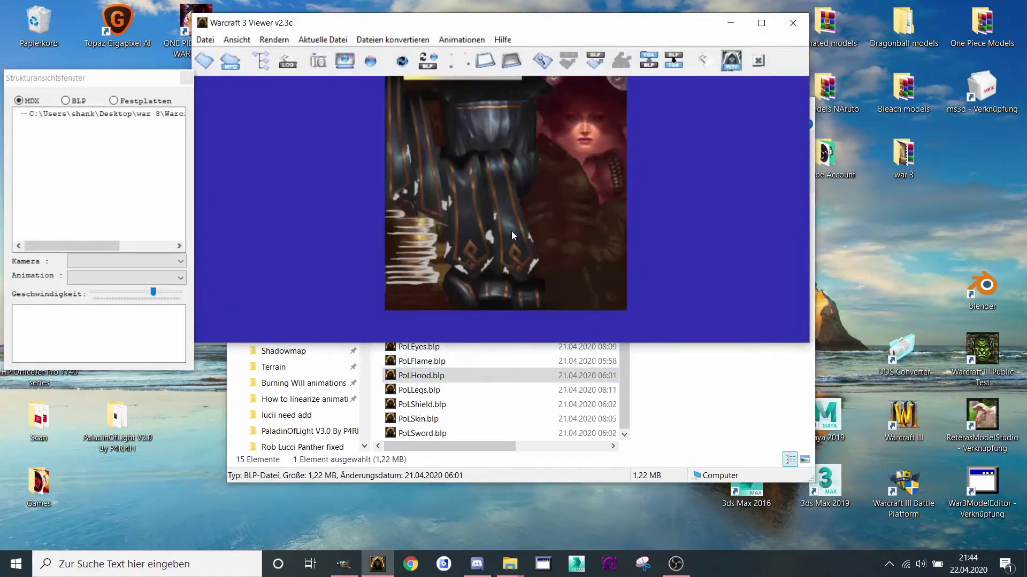
{"action": "scroll", "coordinate": [511, 231], "scroll_direction": "up", "scroll_amount": 2}
{"action": "scroll", "coordinate": [507, 239], "scroll_direction": "up", "scroll_amount": 2}
{"action": "scroll", "coordinate": [491, 232], "scroll_direction": "up", "scroll_amount": 3}
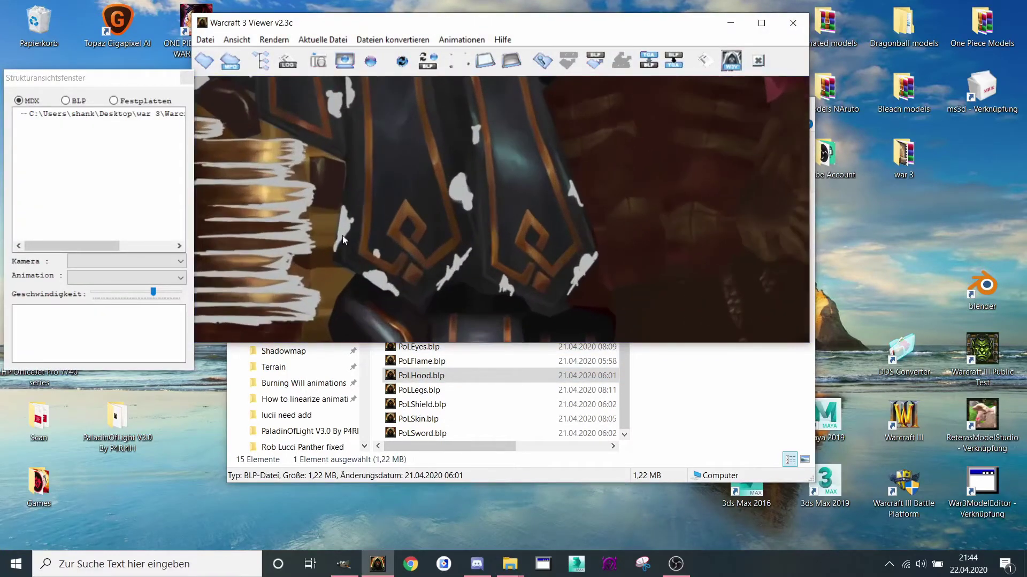
{"action": "scroll", "coordinate": [343, 235], "scroll_direction": "down", "scroll_amount": 1}
{"action": "scroll", "coordinate": [323, 232], "scroll_direction": "down", "scroll_amount": 2}
{"action": "scroll", "coordinate": [304, 222], "scroll_direction": "down", "scroll_amount": 2}
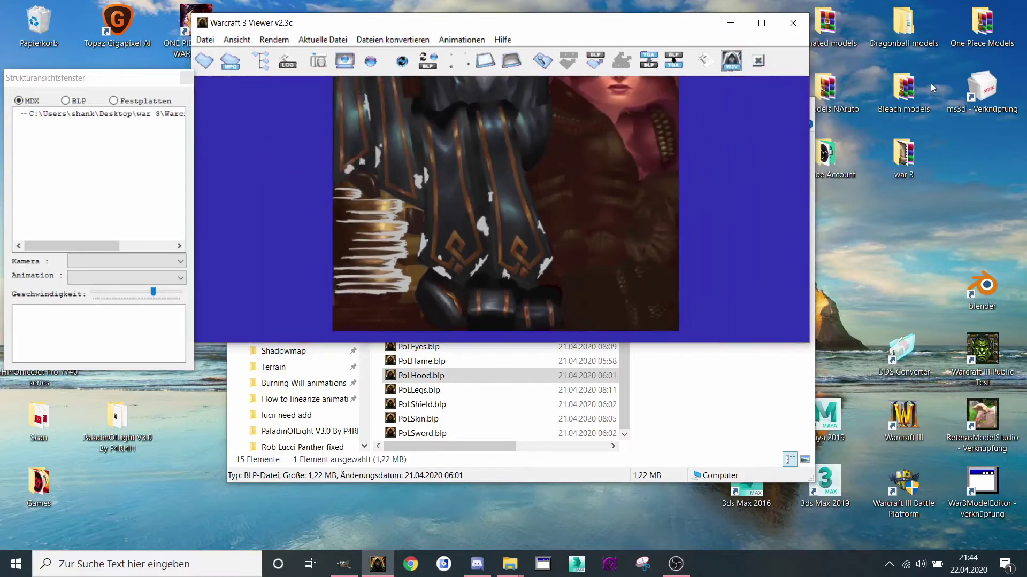
{"action": "left_click", "coordinate": [794, 23]}
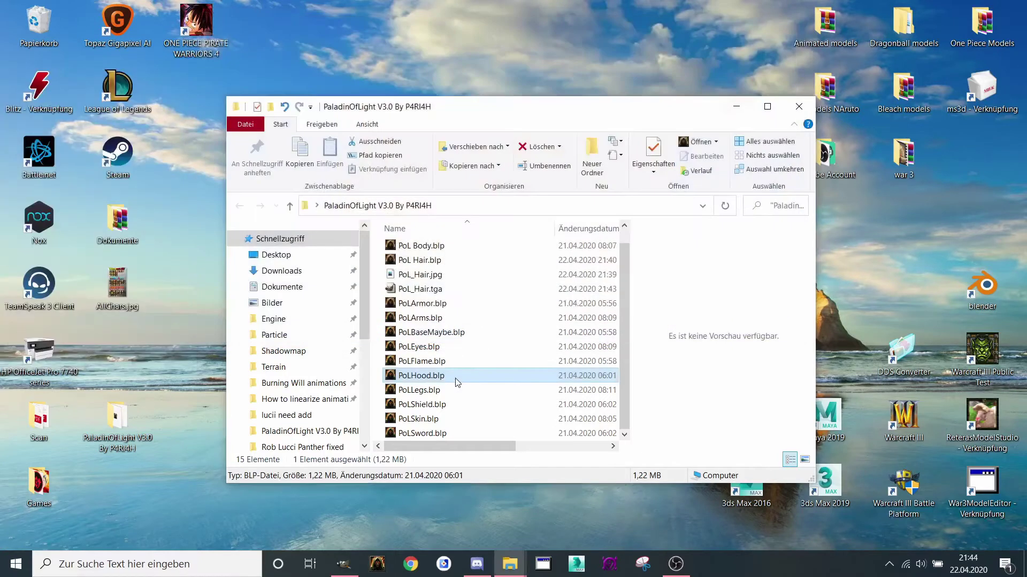
Convert PoLHood.blp to PoLHood.BMP in Warcraft 3 Viewer and open the BMP in GIMP
{"action": "left_click", "coordinate": [379, 564]}
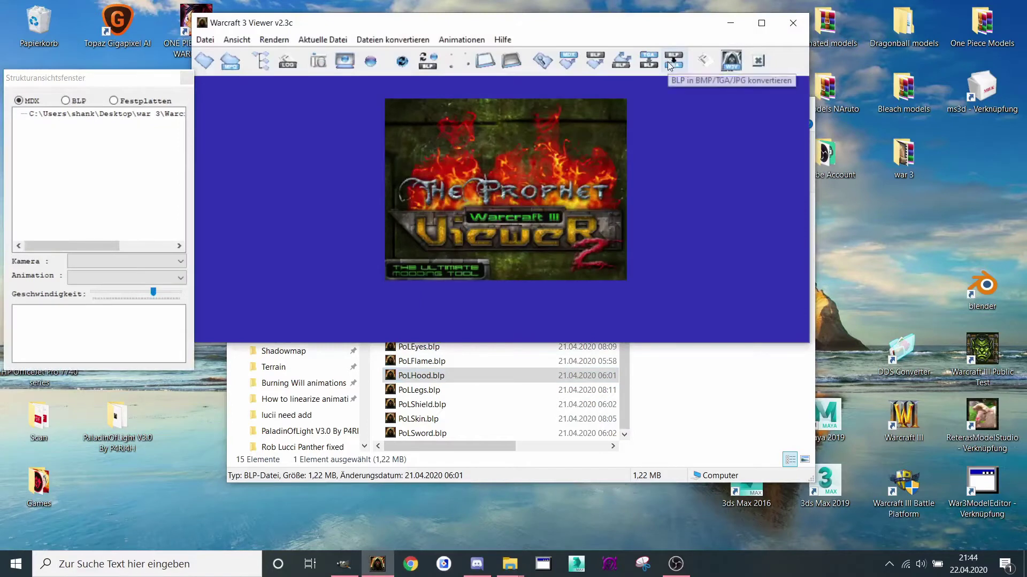
{"action": "left_click", "coordinate": [671, 60]}
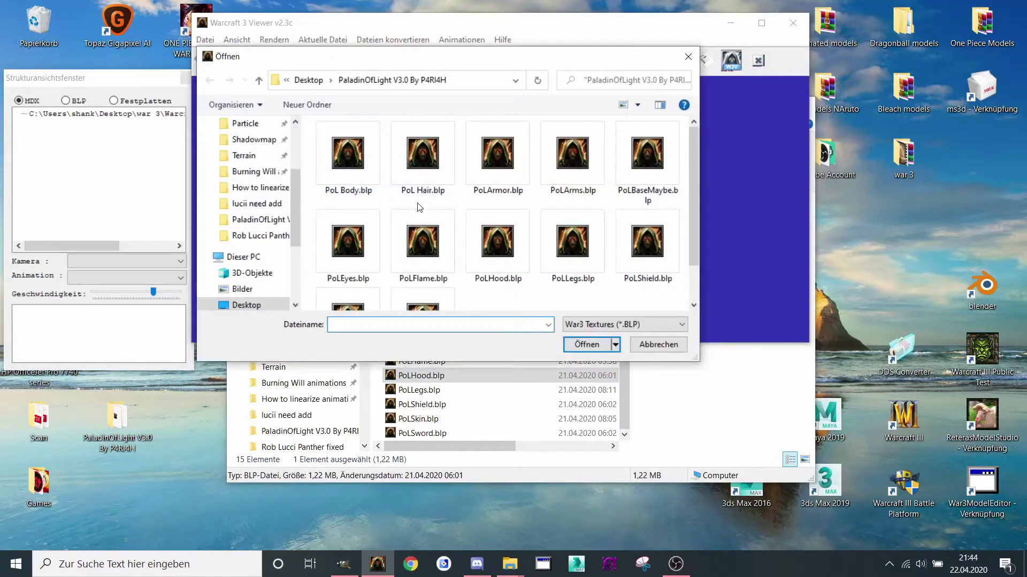
{"action": "double_click", "coordinate": [519, 276]}
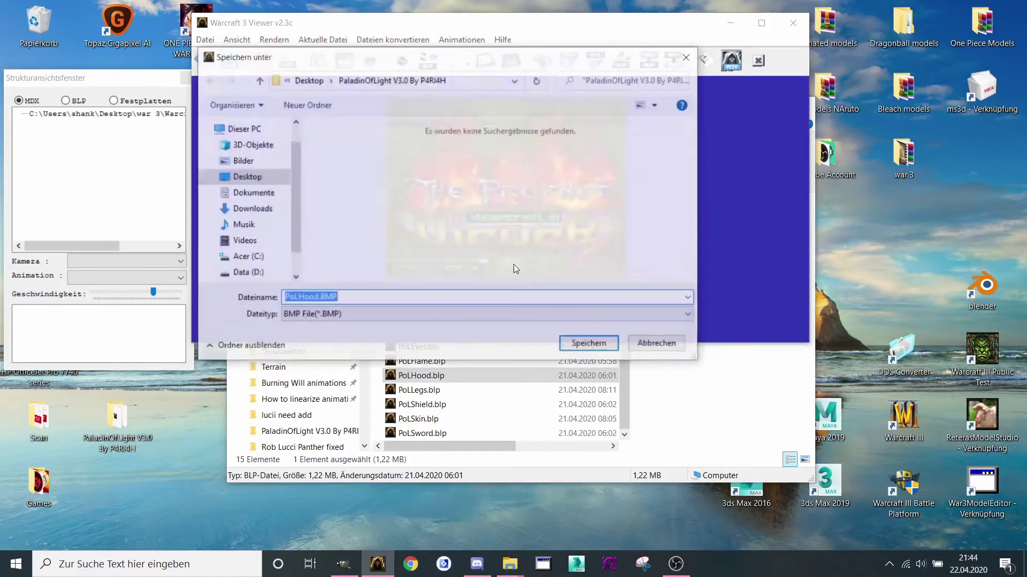
{"action": "left_click", "coordinate": [581, 344]}
{"action": "left_click", "coordinate": [476, 235]}
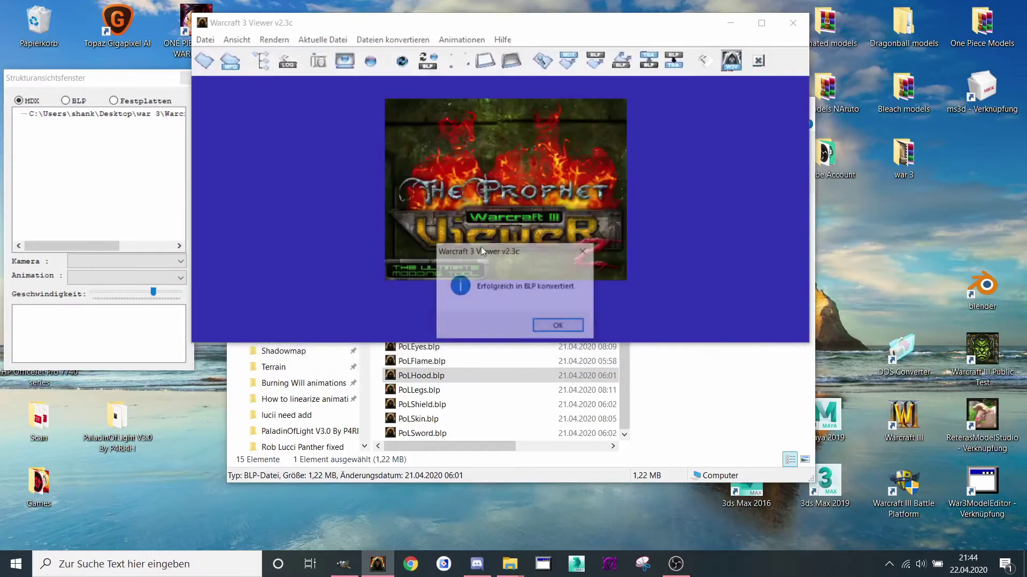
{"action": "left_click", "coordinate": [569, 329]}
{"action": "left_click", "coordinate": [735, 22]}
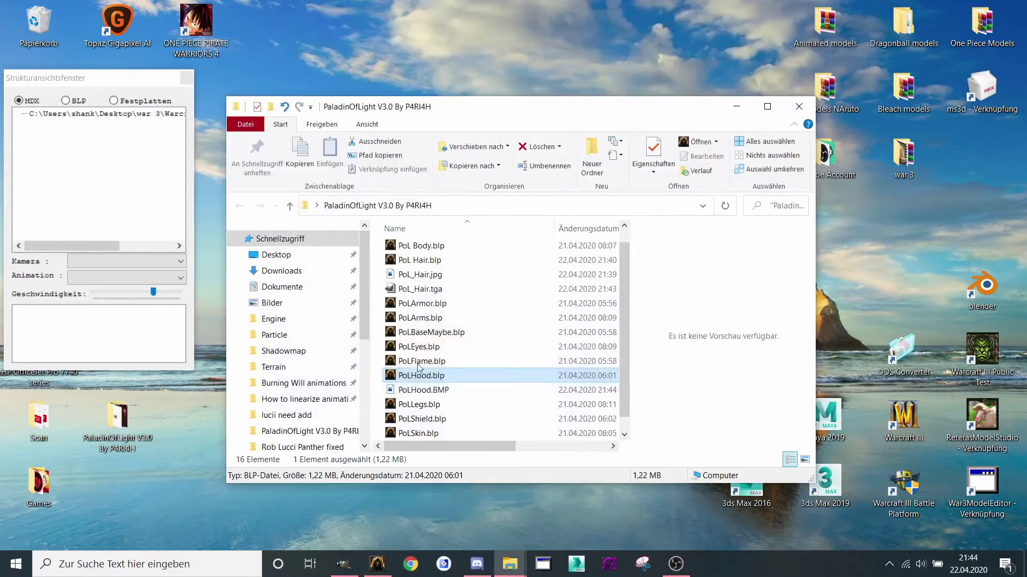
{"action": "mouse_move", "coordinate": [421, 391]}
{"action": "left_mouse_down"}
{"action": "mouse_move", "coordinate": [433, 434]}
{"action": "mouse_move", "coordinate": [621, 295]}
{"action": "left_mouse_up"}
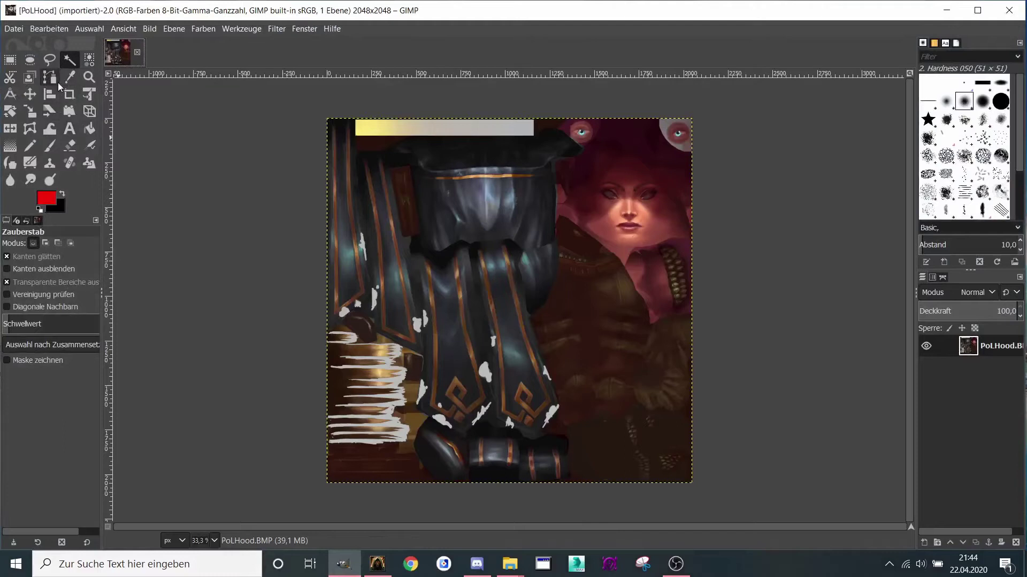
{"action": "scroll", "coordinate": [470, 374], "scroll_direction": "up", "scroll_amount": 5}
Add an alpha channel to the PoLHood layer
{"action": "left_click", "coordinate": [411, 246]}
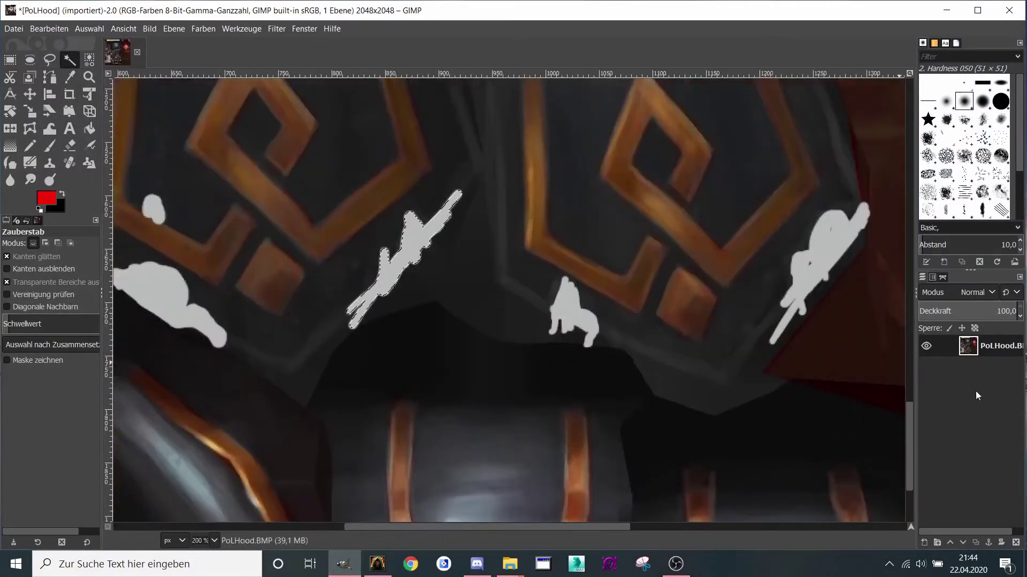
{"action": "right_click", "coordinate": [992, 350]}
{"action": "left_click", "coordinate": [915, 378]}
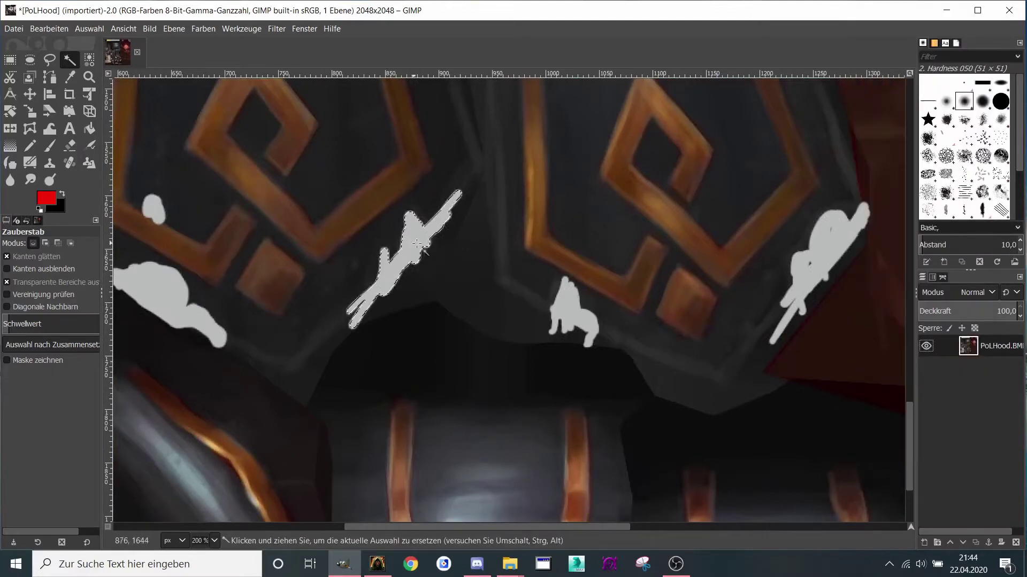
{"action": "right_click", "coordinate": [969, 358]}
{"action": "left_click", "coordinate": [979, 469]}
Erase the small white figure and several white blobs on the cloth to transparency
{"action": "left_click", "coordinate": [570, 297], "text": "shift"}
{"action": "left_click_drag", "start_coordinate": [609, 303], "coordinate": [676, 297]}
{"action": "key", "text": "Delete"}
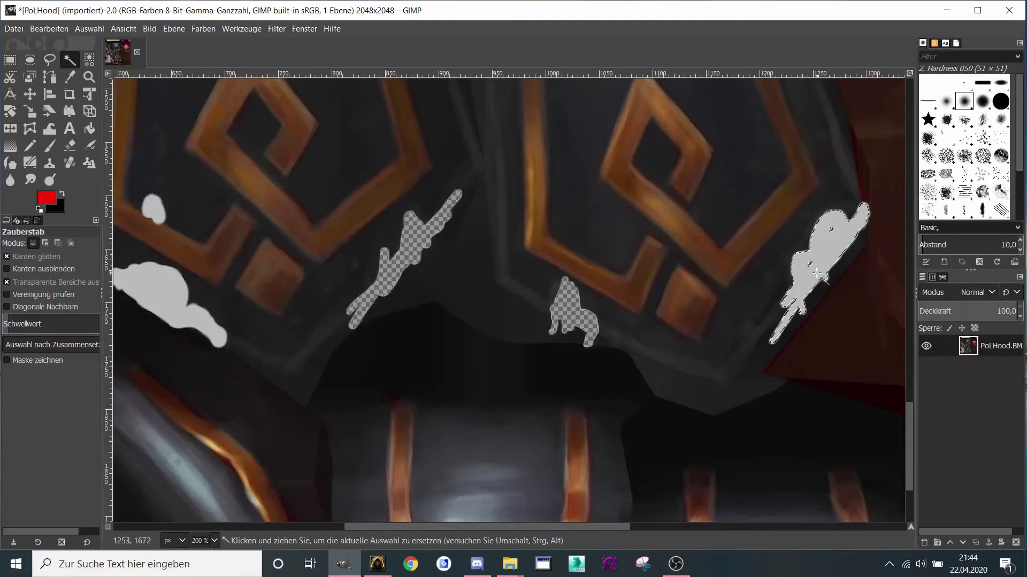
{"action": "scroll", "coordinate": [802, 265], "scroll_direction": "left", "scroll_amount": 5}
{"action": "scroll", "coordinate": [802, 265], "scroll_direction": "up", "scroll_amount": 1}
{"action": "left_click", "coordinate": [435, 314]}
{"action": "key", "text": "Delete"}
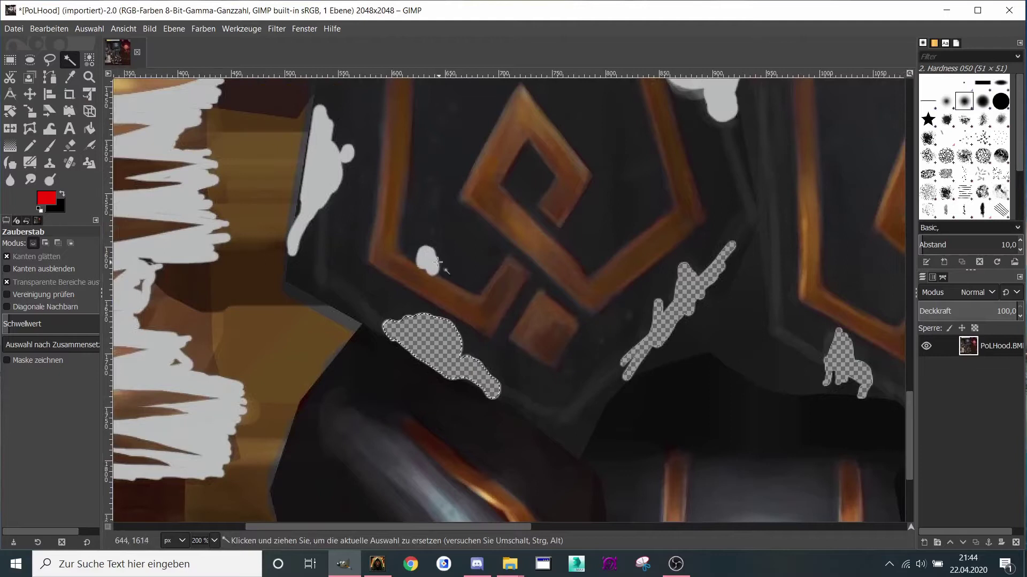
{"action": "scroll", "coordinate": [600, 195], "scroll_direction": "up", "scroll_amount": 3}
{"action": "scroll", "coordinate": [600, 195], "scroll_direction": "up", "scroll_amount": 2}
{"action": "left_click", "coordinate": [677, 308]}
{"action": "key", "text": "Delete"}
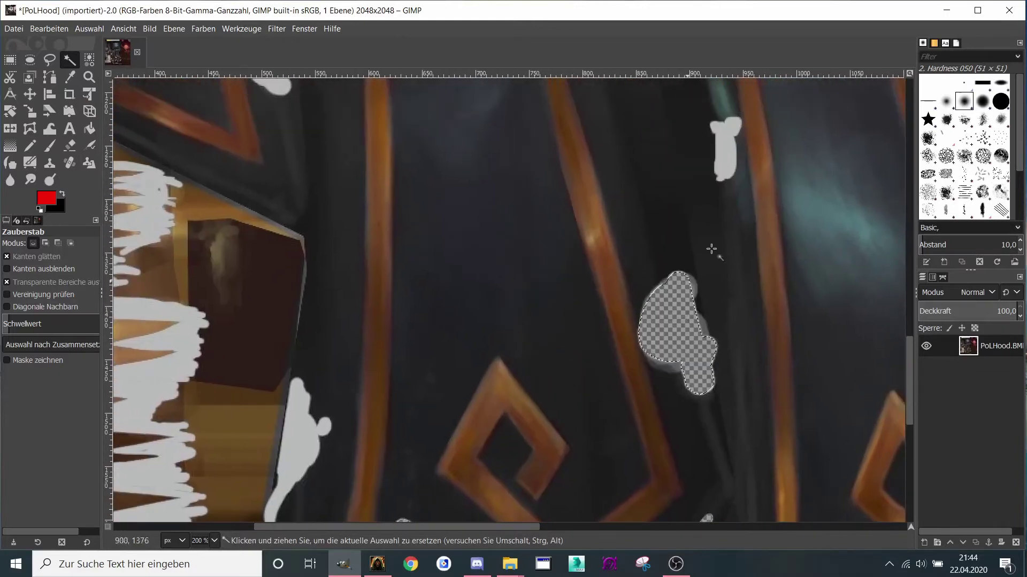
{"action": "scroll", "coordinate": [468, 131], "scroll_direction": "up", "scroll_amount": 3}
{"action": "scroll", "coordinate": [468, 130], "scroll_direction": "left", "scroll_amount": 1}
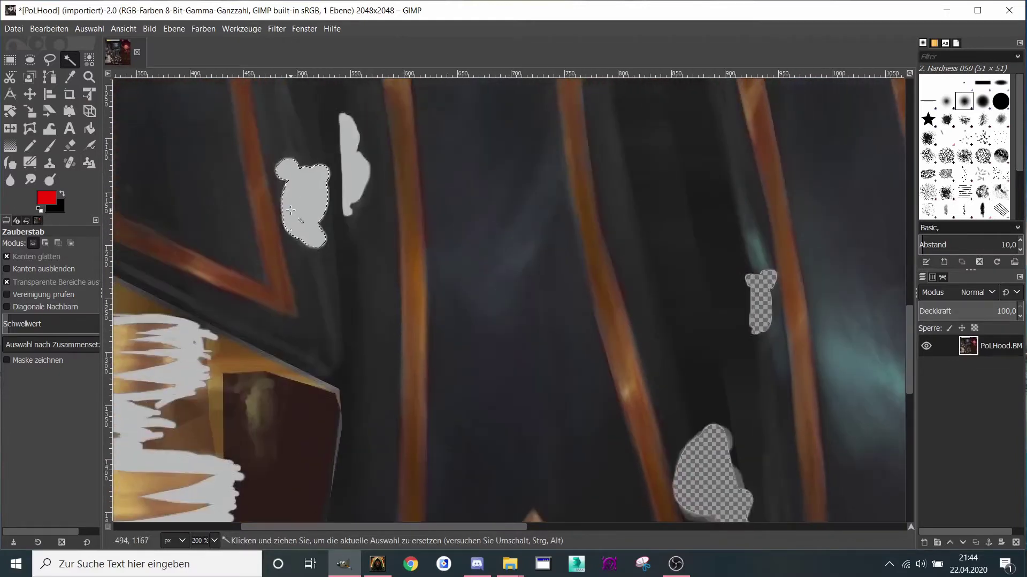
{"action": "key", "text": "Delete"}
{"action": "left_click", "coordinate": [358, 170]}
{"action": "key", "text": "Delete"}
{"action": "scroll", "coordinate": [321, 214], "scroll_direction": "down", "scroll_amount": 2}
{"action": "scroll", "coordinate": [321, 214], "scroll_direction": "up", "scroll_amount": 4}
{"action": "scroll", "coordinate": [338, 214], "scroll_direction": "up", "scroll_amount": 5}
{"action": "scroll", "coordinate": [337, 214], "scroll_direction": "down", "scroll_amount": 5}
{"action": "scroll", "coordinate": [343, 229], "scroll_direction": "down", "scroll_amount": 3}
{"action": "scroll", "coordinate": [585, 280], "scroll_direction": "left", "scroll_amount": 2}
Erase the grey strokes, the tall and small white blobs, and the white streak
{"action": "left_click", "coordinate": [427, 298]}
{"action": "key", "text": "Delete"}
{"action": "scroll", "coordinate": [434, 296], "scroll_direction": "down", "scroll_amount": 1}
{"action": "scroll", "coordinate": [457, 289], "scroll_direction": "down", "scroll_amount": 1}
{"action": "scroll", "coordinate": [480, 280], "scroll_direction": "down", "scroll_amount": 1}
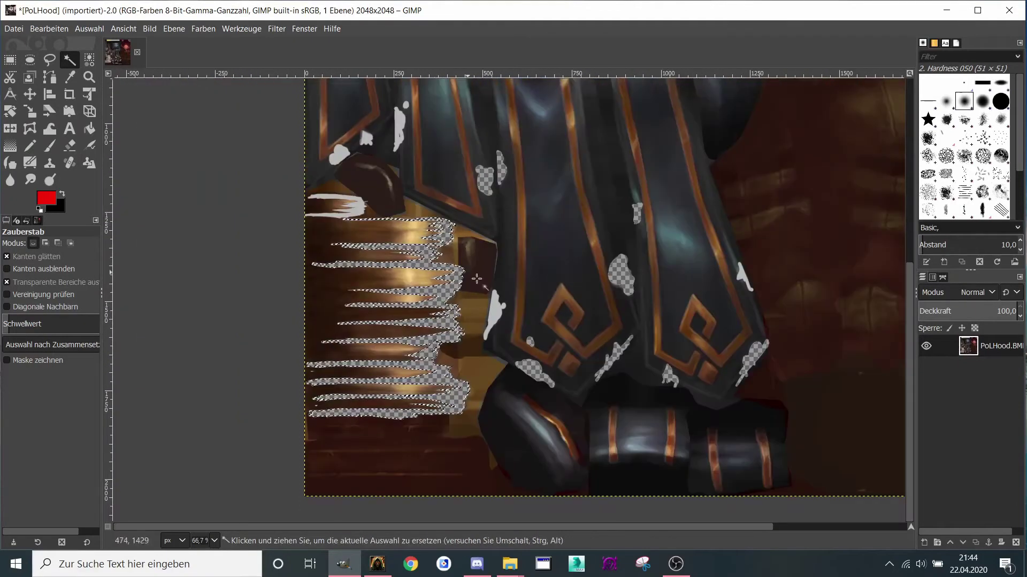
{"action": "scroll", "coordinate": [481, 280], "scroll_direction": "up", "scroll_amount": 4}
{"action": "left_click", "coordinate": [513, 305]}
{"action": "key", "text": "Delete"}
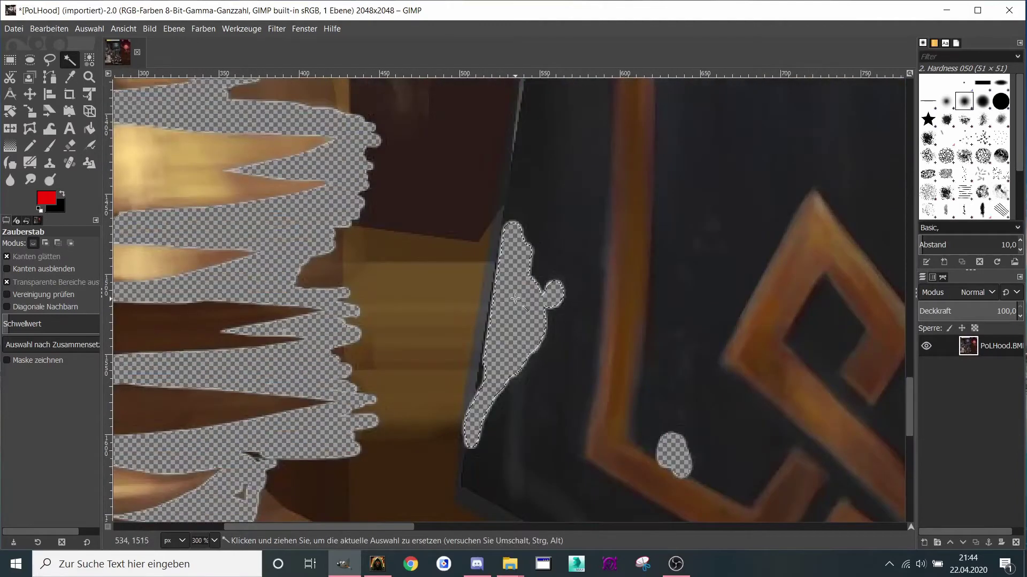
{"action": "scroll", "coordinate": [513, 306], "scroll_direction": "down", "scroll_amount": 1}
{"action": "scroll", "coordinate": [515, 304], "scroll_direction": "down", "scroll_amount": 2}
{"action": "scroll", "coordinate": [518, 301], "scroll_direction": "down", "scroll_amount": 1}
{"action": "scroll", "coordinate": [518, 295], "scroll_direction": "up", "scroll_amount": 3}
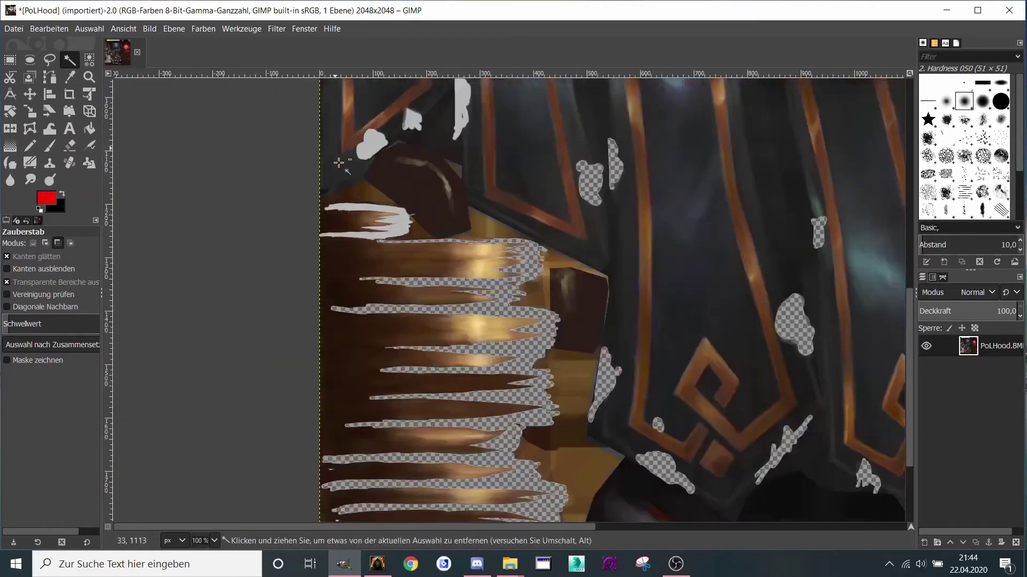
{"action": "scroll", "coordinate": [448, 295], "scroll_direction": "up", "scroll_amount": 2}
{"action": "key", "text": "Delete"}
{"action": "scroll", "coordinate": [509, 230], "scroll_direction": "up", "scroll_amount": 5}
{"action": "key", "text": "Delete"}
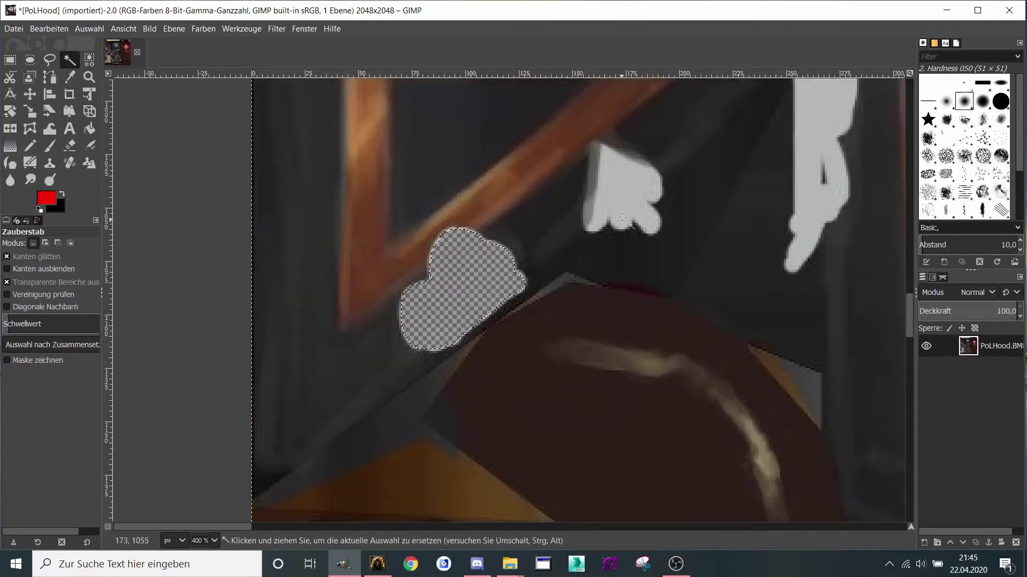
{"action": "key", "text": "Delete"}
{"action": "scroll", "coordinate": [481, 281], "scroll_direction": "up", "scroll_amount": 3}
{"action": "scroll", "coordinate": [431, 338], "scroll_direction": "right", "scroll_amount": 5}
{"action": "left_click", "coordinate": [554, 238]}
{"action": "key", "text": "Delete"}
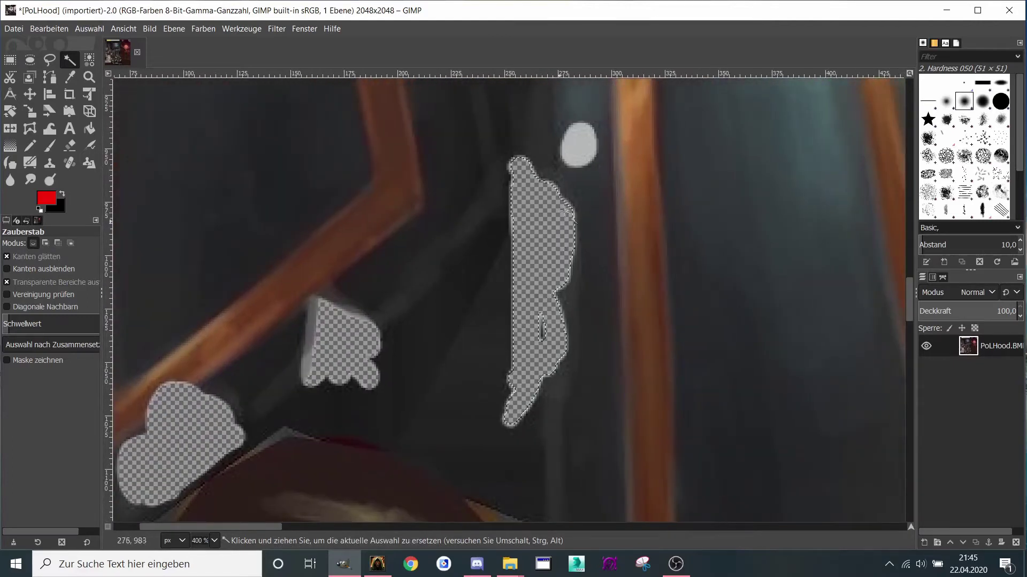
{"action": "left_click", "coordinate": [579, 152]}
{"action": "key", "text": "Delete"}
{"action": "scroll", "coordinate": [591, 201], "scroll_direction": "down", "scroll_amount": 5}
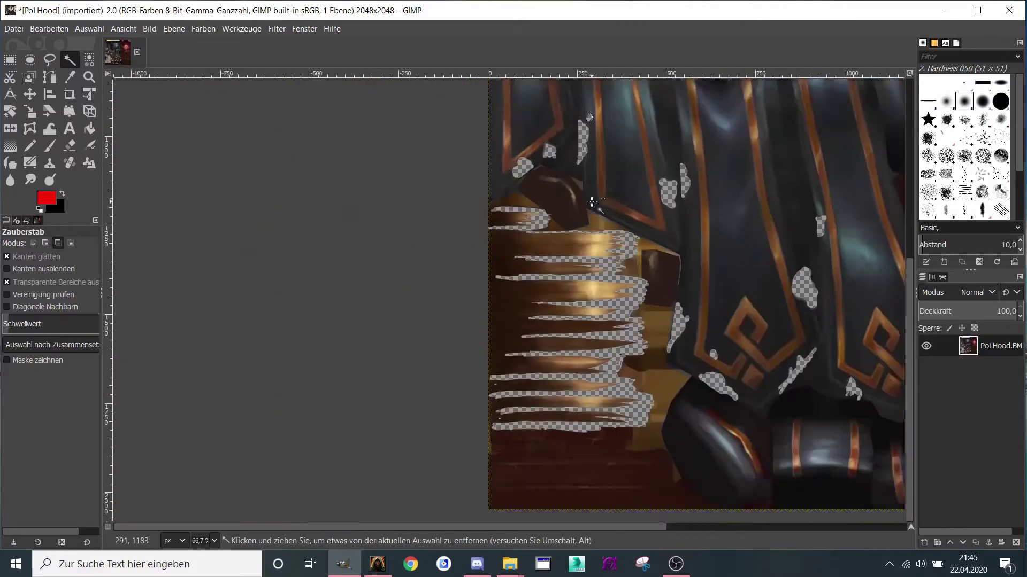
{"action": "scroll", "coordinate": [286, 367], "scroll_direction": "right", "scroll_amount": 3}
{"action": "scroll", "coordinate": [217, 246], "scroll_direction": "down", "scroll_amount": 1}
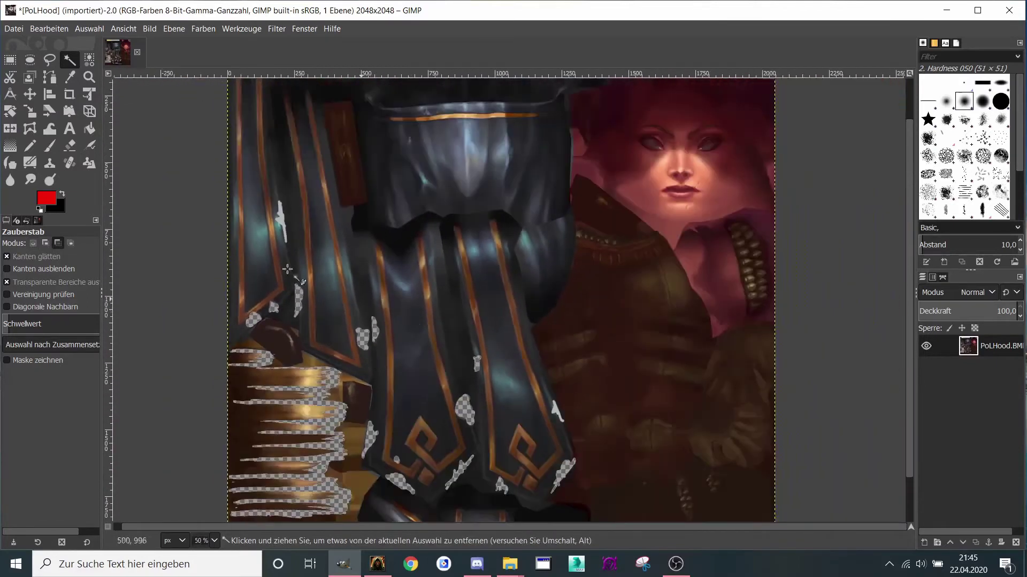
{"action": "scroll", "coordinate": [285, 205], "scroll_direction": "up", "scroll_amount": 3}
{"action": "scroll", "coordinate": [285, 204], "scroll_direction": "up", "scroll_amount": 6}
{"action": "left_click", "coordinate": [401, 292]}
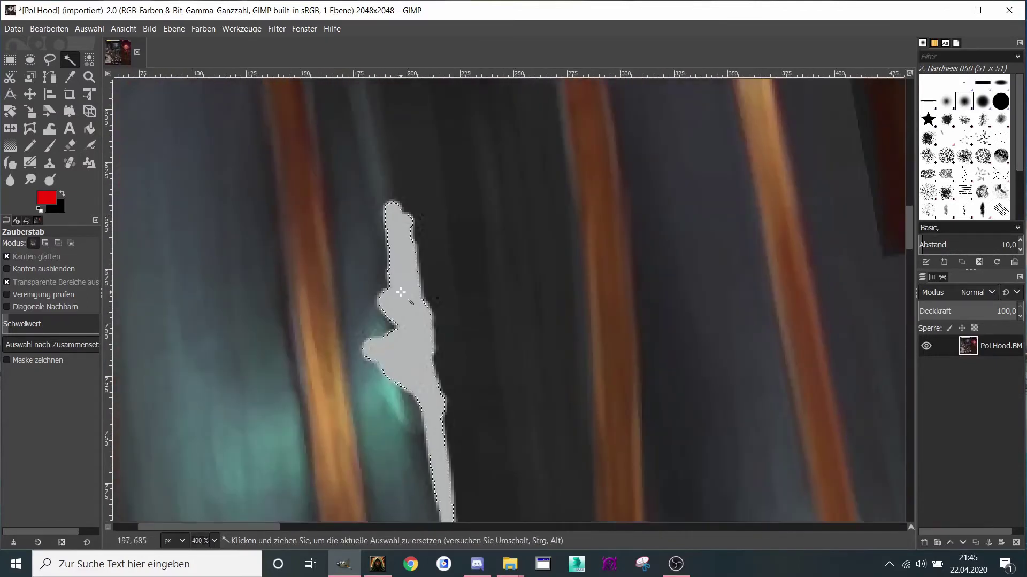
{"action": "key", "text": "Delete"}
{"action": "scroll", "coordinate": [459, 293], "scroll_direction": "down", "scroll_amount": 3}
{"action": "scroll", "coordinate": [481, 291], "scroll_direction": "down", "scroll_amount": 3}
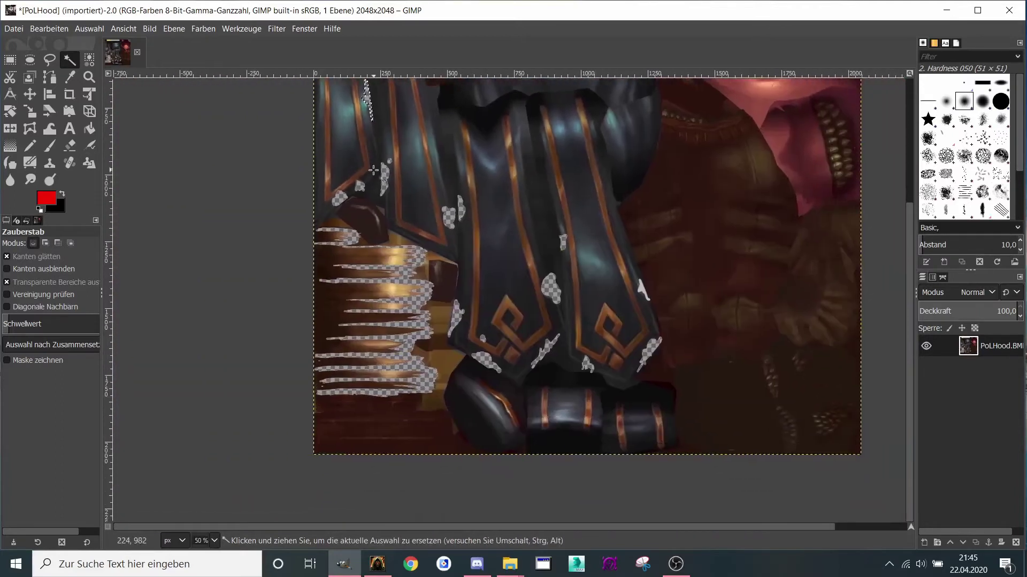
{"action": "scroll", "coordinate": [508, 213], "scroll_direction": "down", "scroll_amount": 1}
{"action": "scroll", "coordinate": [459, 241], "scroll_direction": "up", "scroll_amount": 3}
{"action": "scroll", "coordinate": [468, 198], "scroll_direction": "down", "scroll_amount": 2}
{"action": "scroll", "coordinate": [467, 198], "scroll_direction": "down", "scroll_amount": 2}
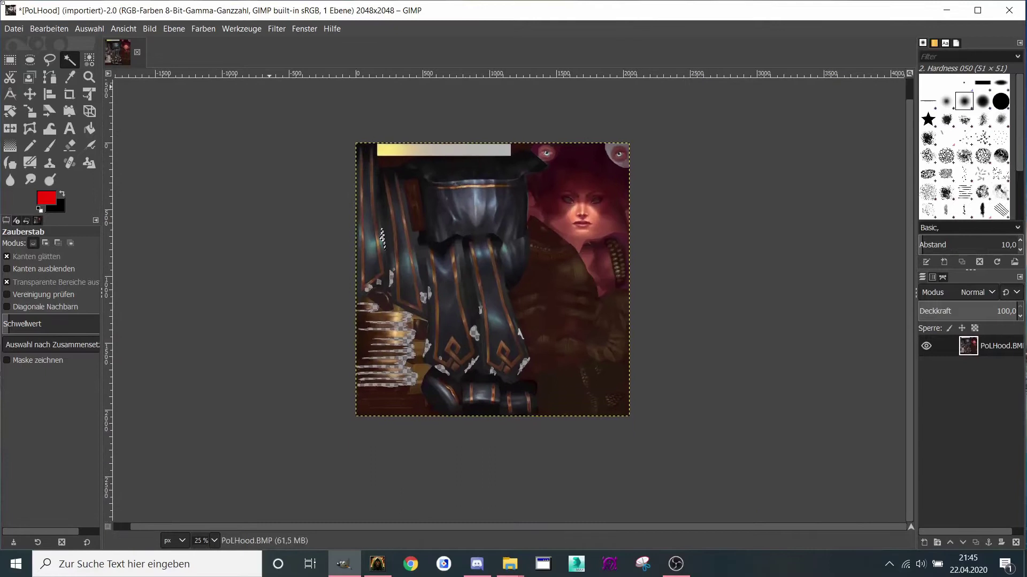
Overwrite PoLHood.BMP with the edited hood texture, then quit GIMP discarding changes
{"action": "left_click", "coordinate": [14, 28]}
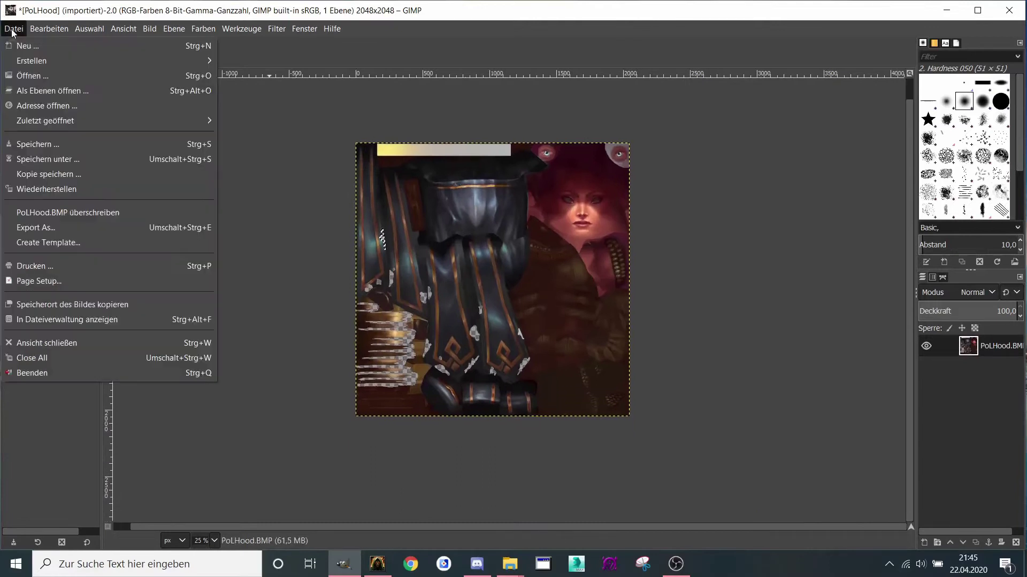
{"action": "left_click", "coordinate": [60, 214]}
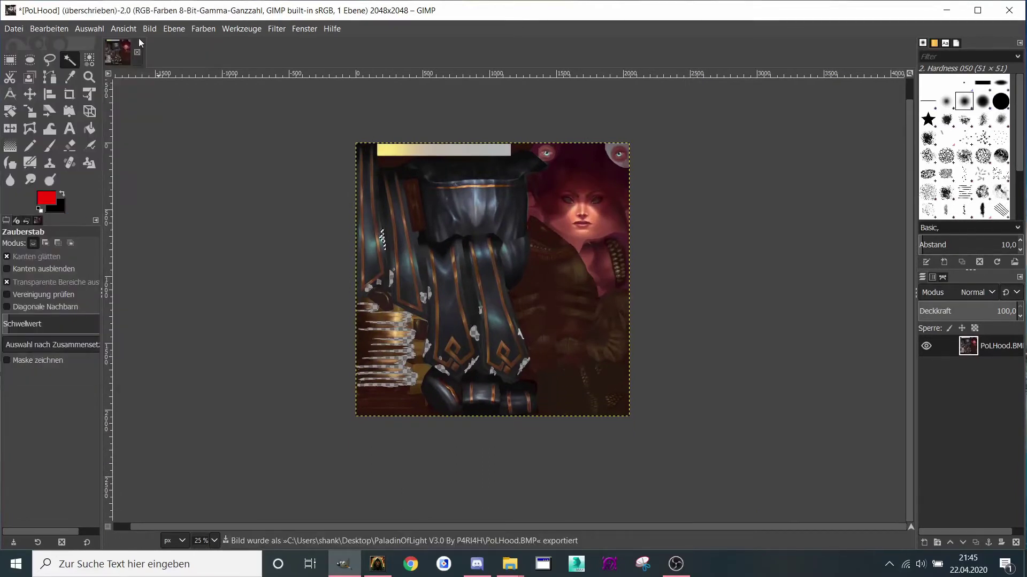
{"action": "left_click", "coordinate": [1012, 10]}
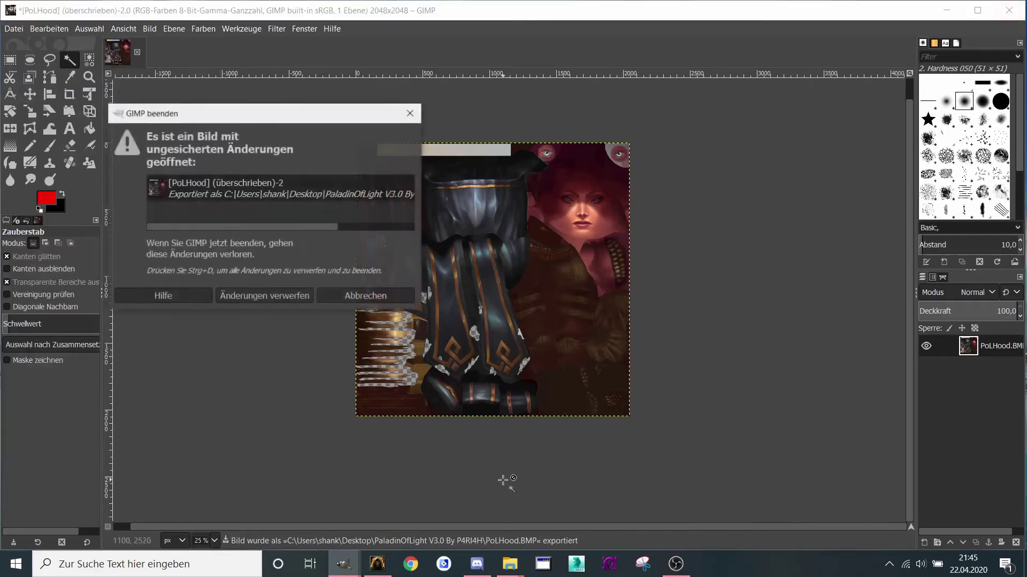
{"action": "left_click", "coordinate": [235, 292]}
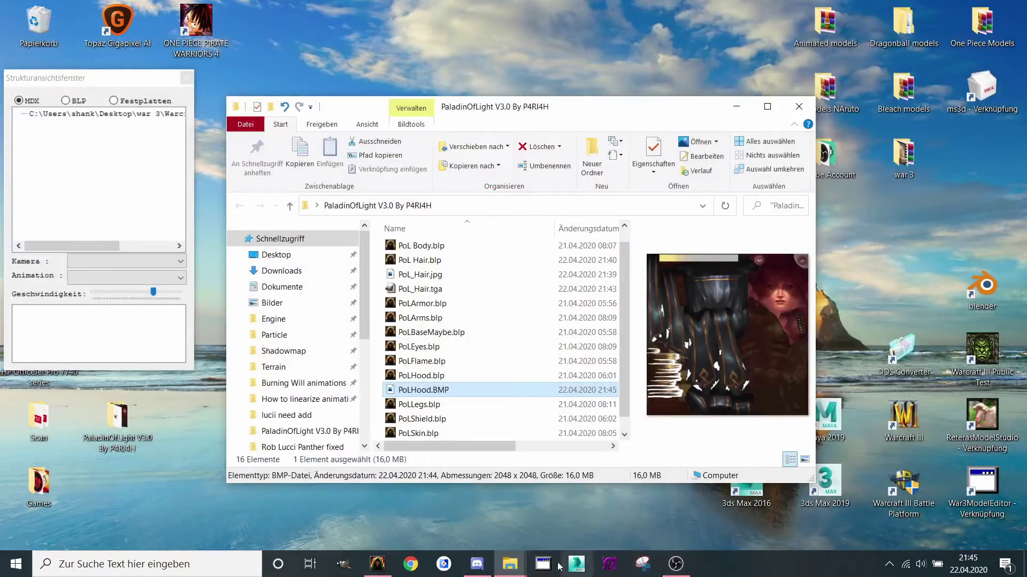
Convert PoLHood.BMP to PoLHood.blp, overwriting the old hood texture, then close Warcraft 3 Viewer
{"action": "left_click", "coordinate": [377, 564]}
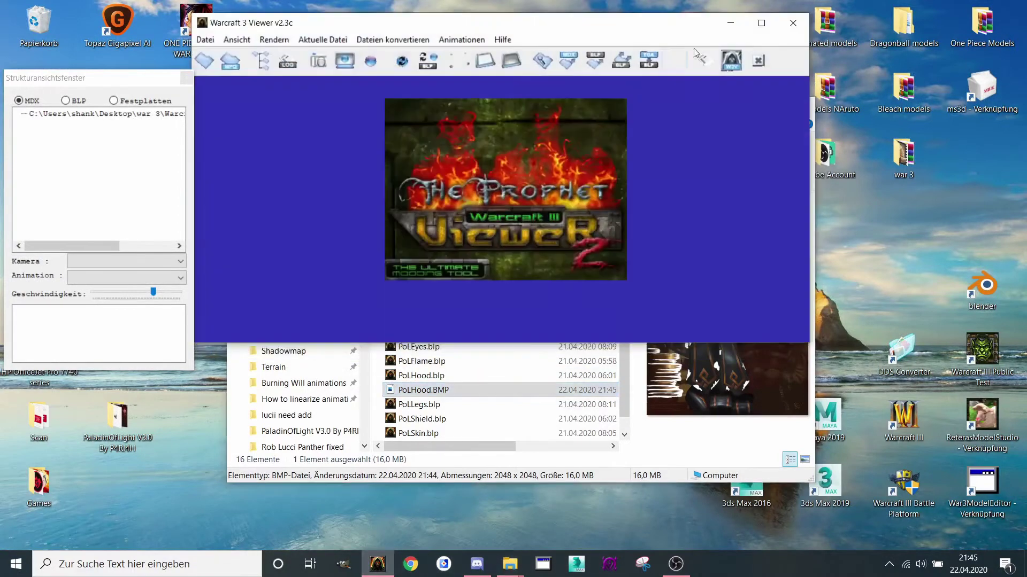
{"action": "left_click", "coordinate": [662, 62]}
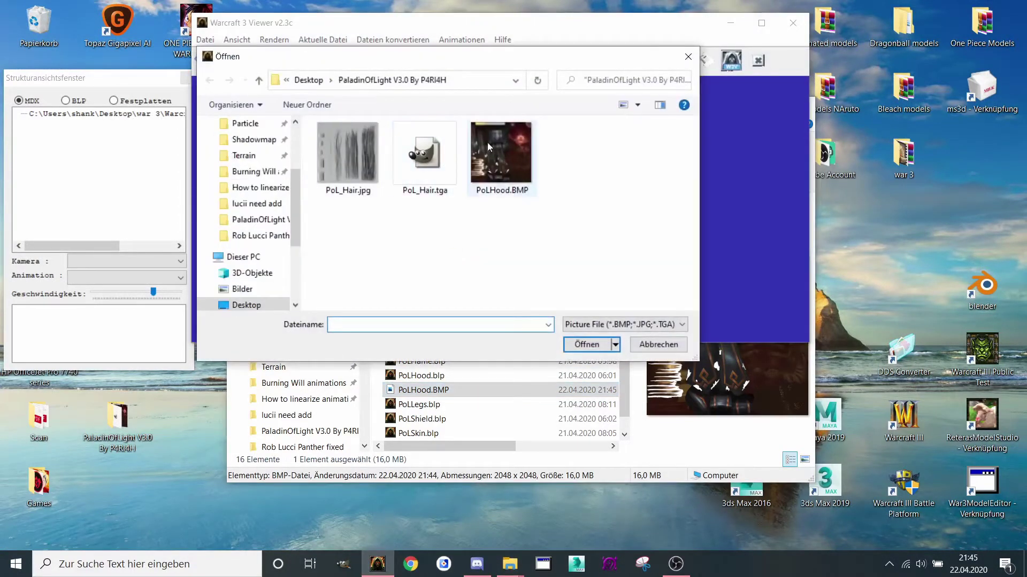
{"action": "double_click", "coordinate": [486, 160]}
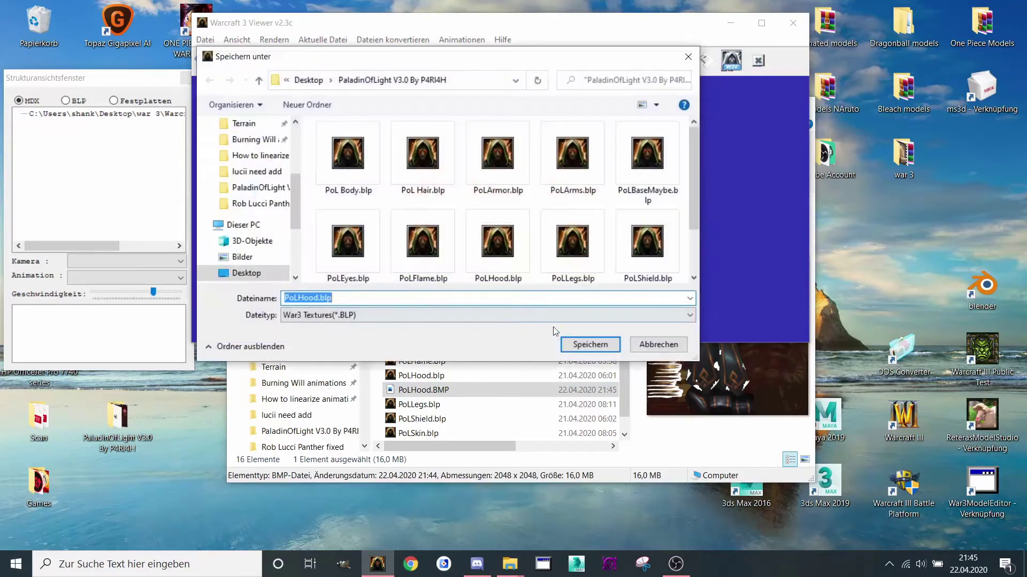
{"action": "left_click", "coordinate": [590, 344]}
{"action": "left_click", "coordinate": [541, 284]}
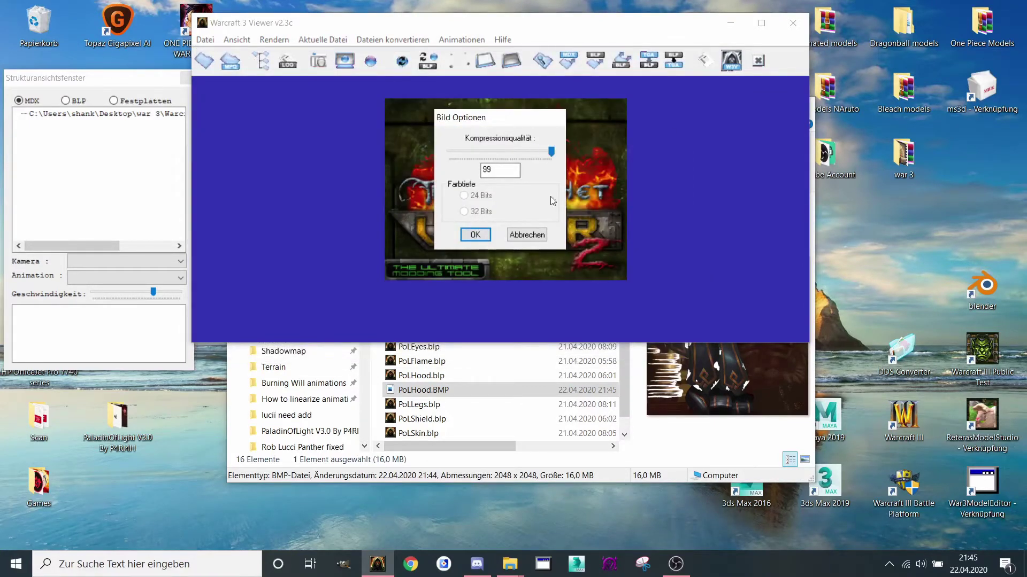
{"action": "left_click", "coordinate": [479, 235]}
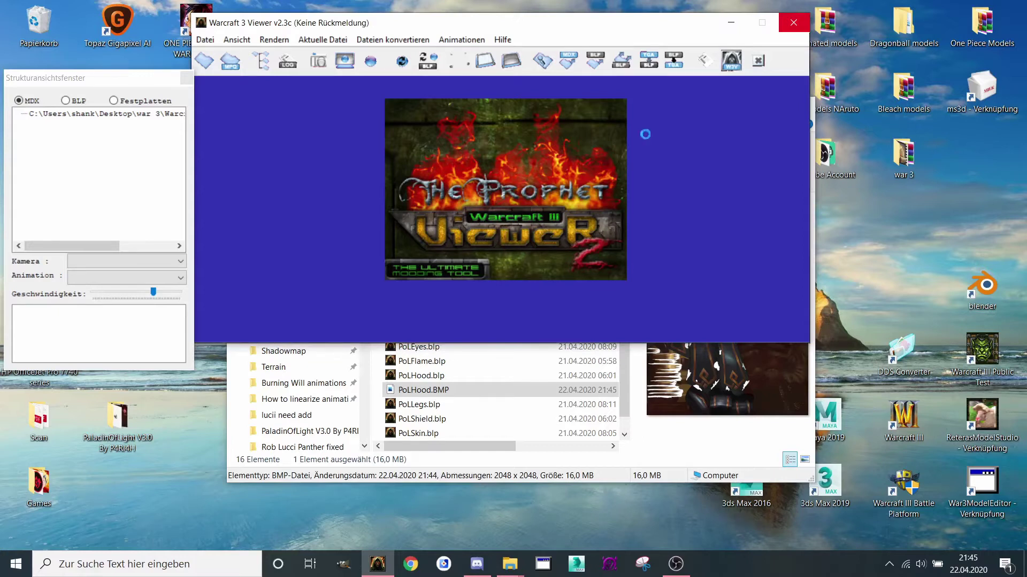
{"action": "left_click", "coordinate": [558, 325]}
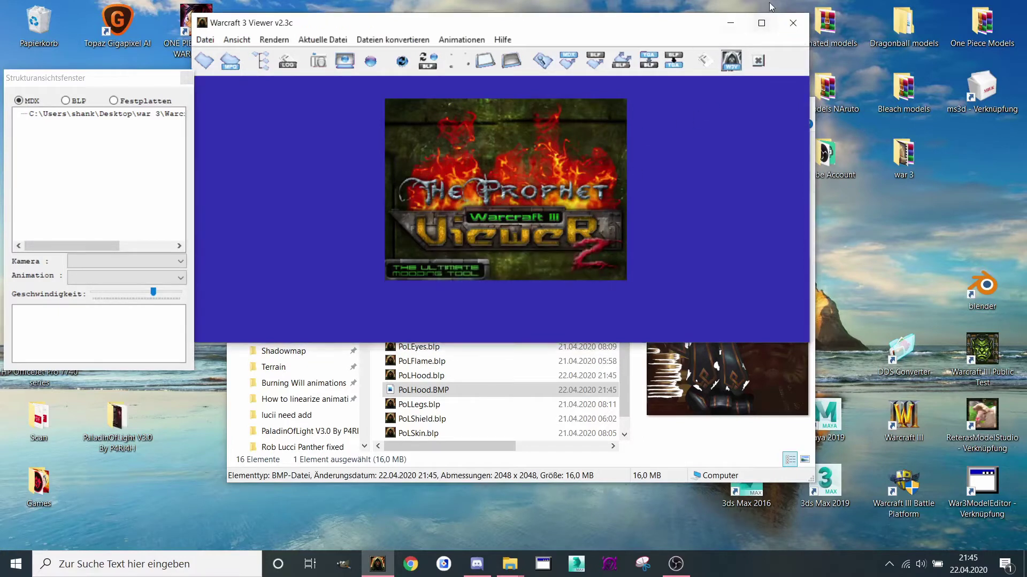
{"action": "left_click", "coordinate": [791, 29]}
Open PaladinOfLight V2.0 By P4RI4H.mdx in War3 Model Editor, look it over, and maximize the window
{"action": "left_click", "coordinate": [541, 559]}
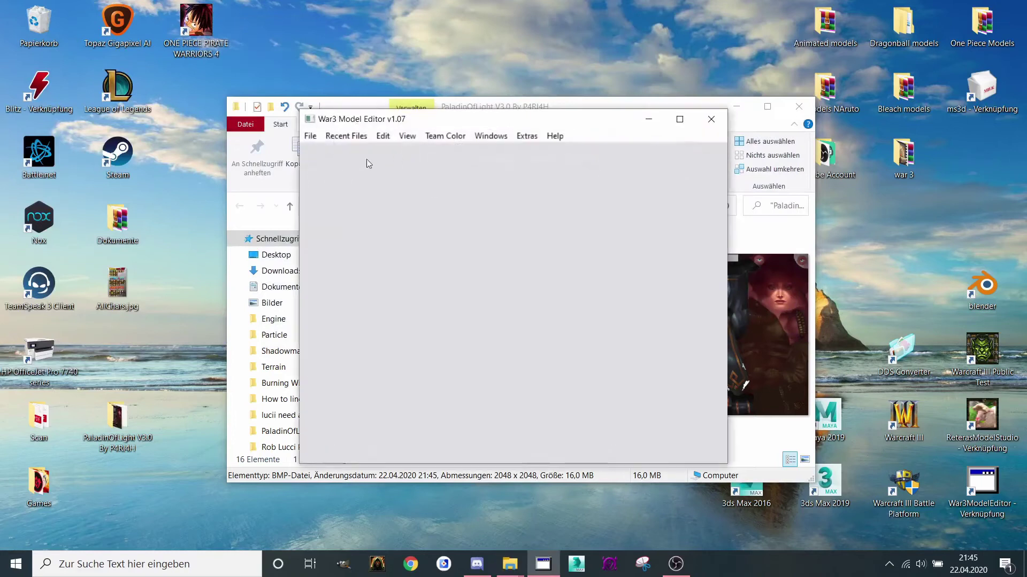
{"action": "left_click", "coordinate": [310, 136]}
{"action": "left_click", "coordinate": [329, 170]}
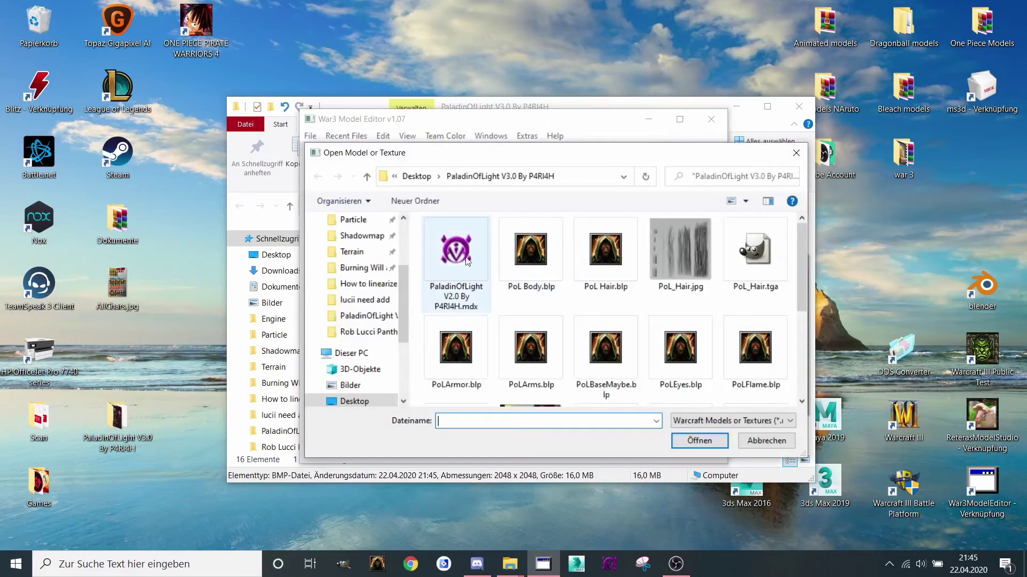
{"action": "double_click", "coordinate": [442, 267]}
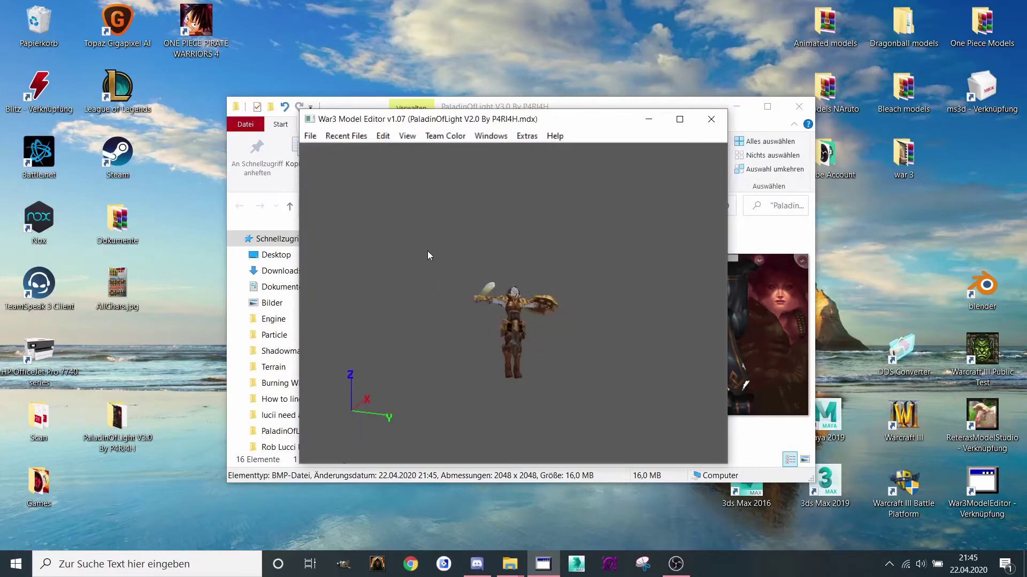
{"action": "scroll", "coordinate": [505, 303], "scroll_direction": "up", "scroll_amount": 5}
{"action": "left_click_drag", "start_coordinate": [502, 304], "coordinate": [461, 257]}
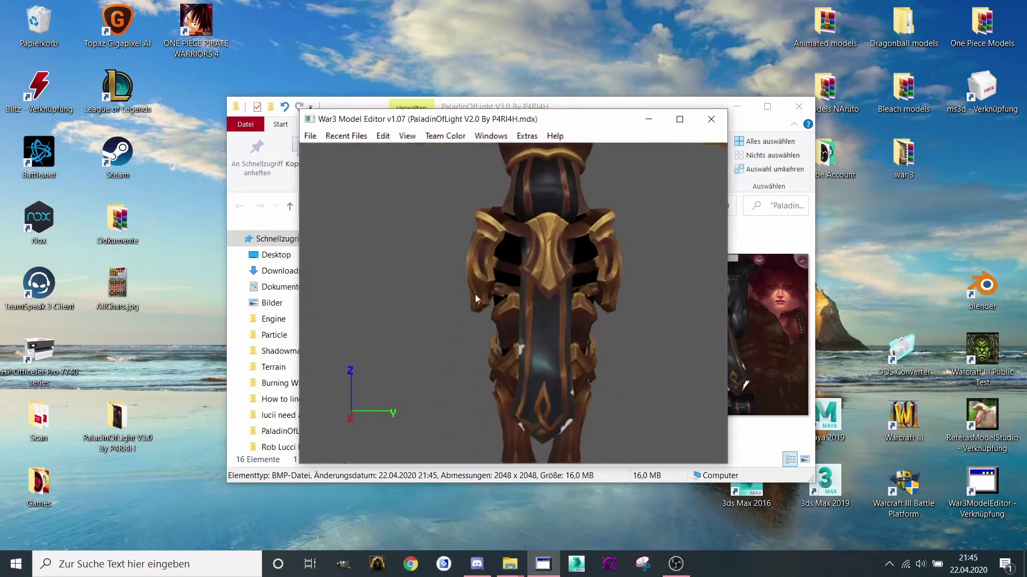
{"action": "scroll", "coordinate": [461, 261], "scroll_direction": "down", "scroll_amount": 5}
{"action": "left_click_drag", "start_coordinate": [469, 334], "coordinate": [475, 287]}
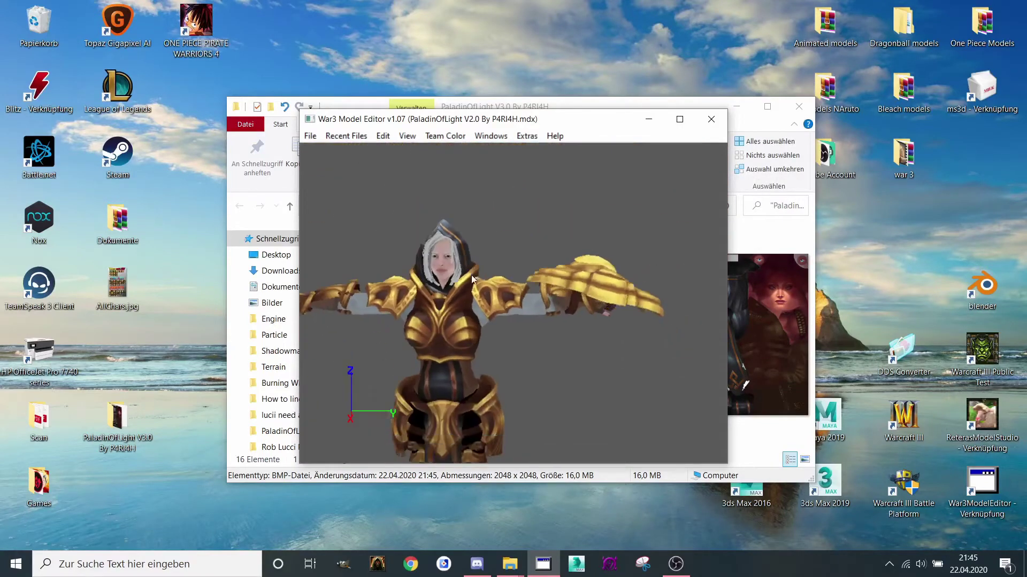
{"action": "scroll", "coordinate": [481, 213], "scroll_direction": "up", "scroll_amount": 5}
{"action": "double_click", "coordinate": [481, 125]}
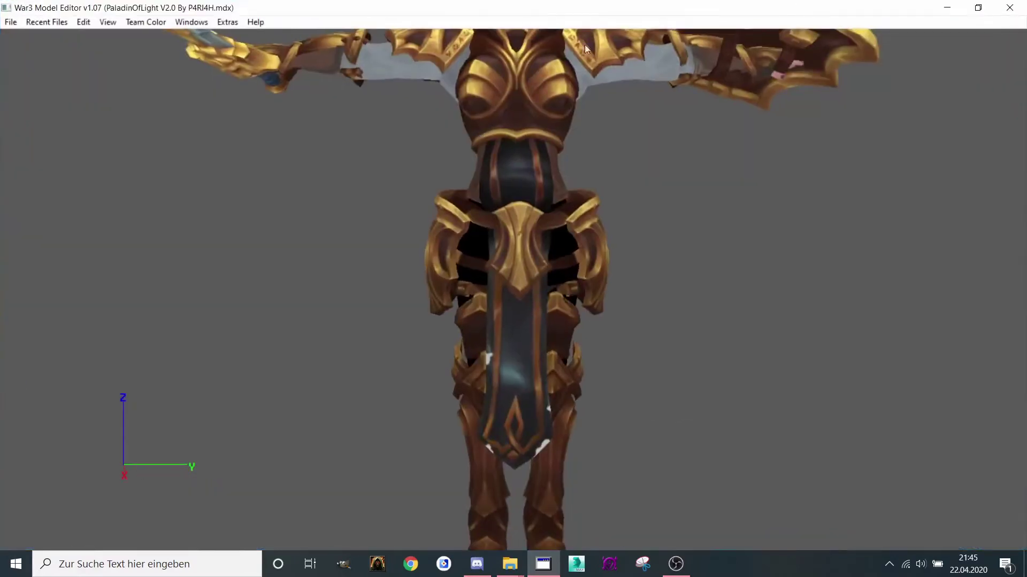
Open the Material Manager and inspect the first material's shield layer
{"action": "left_click", "coordinate": [191, 22]}
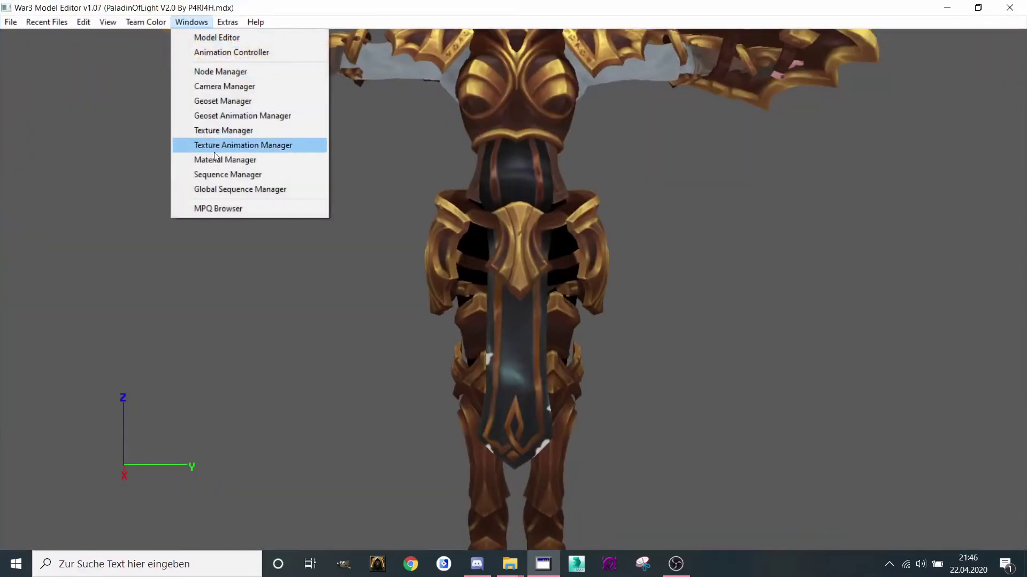
{"action": "left_click", "coordinate": [217, 160]}
{"action": "double_click", "coordinate": [473, 168]}
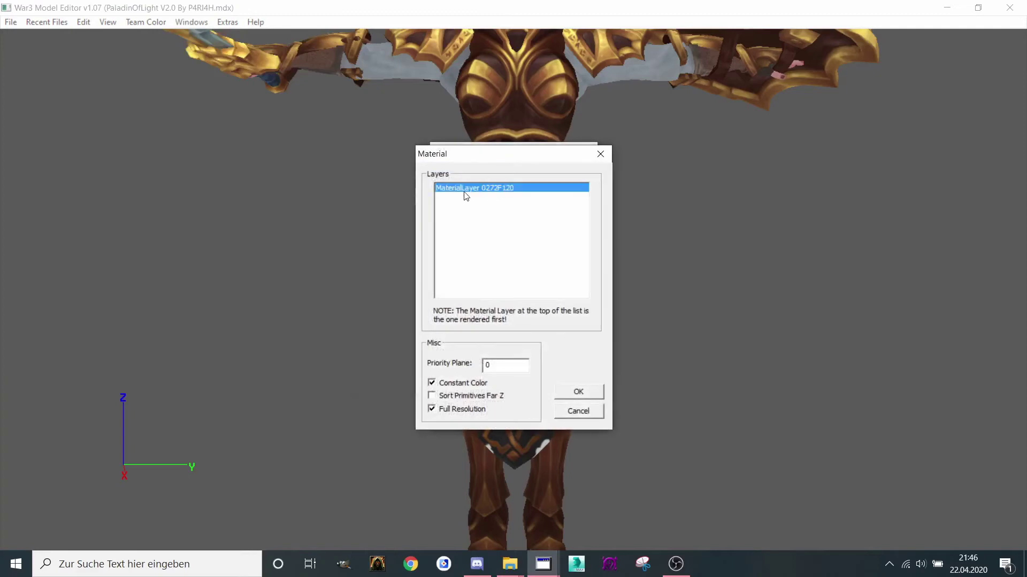
{"action": "double_click", "coordinate": [464, 190]}
{"action": "left_click", "coordinate": [671, 190]}
{"action": "left_click", "coordinate": [600, 154]}
Inspect the next materials' layers, including the sword material, leaving them unchanged
{"action": "double_click", "coordinate": [483, 178]}
{"action": "double_click", "coordinate": [483, 187]}
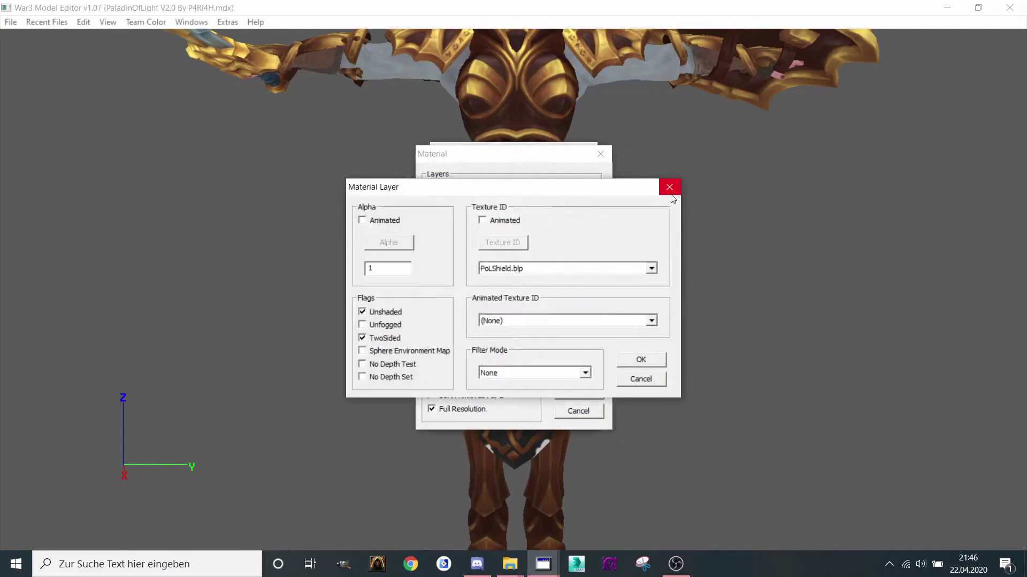
{"action": "left_click", "coordinate": [666, 187]}
{"action": "left_click", "coordinate": [600, 154]}
{"action": "double_click", "coordinate": [478, 177]}
{"action": "left_click", "coordinate": [669, 186]}
{"action": "key", "text": "Escape"}
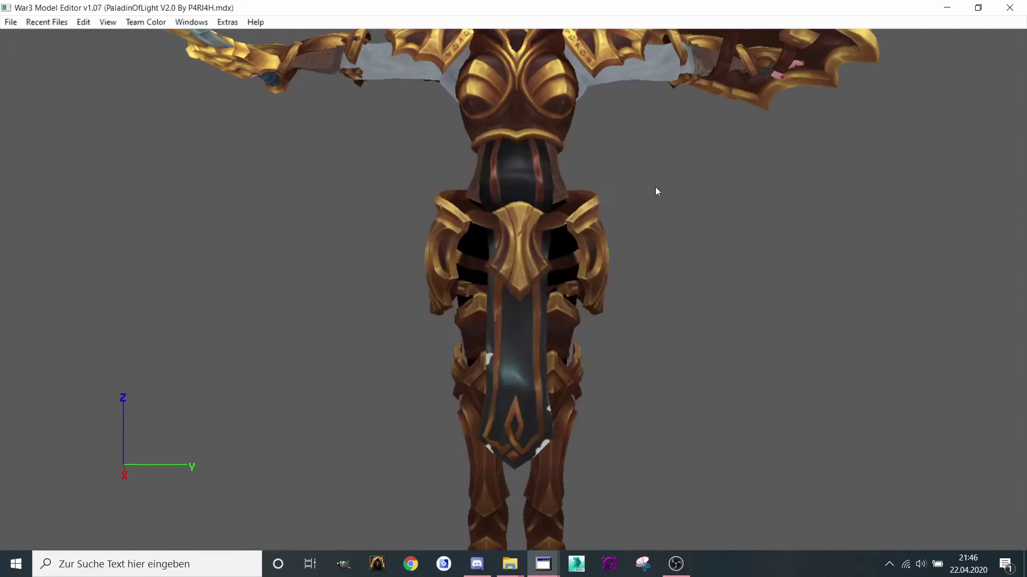
{"action": "mouse_move", "coordinate": [543, 564]}
{"action": "left_click", "coordinate": [627, 507]}
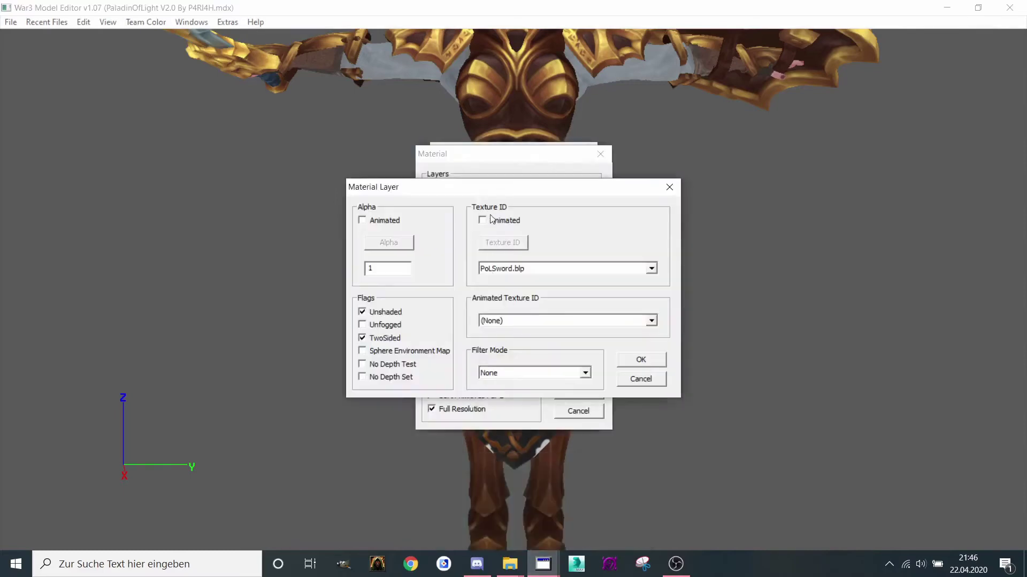
{"action": "left_click", "coordinate": [669, 187]}
{"action": "left_click", "coordinate": [600, 154]}
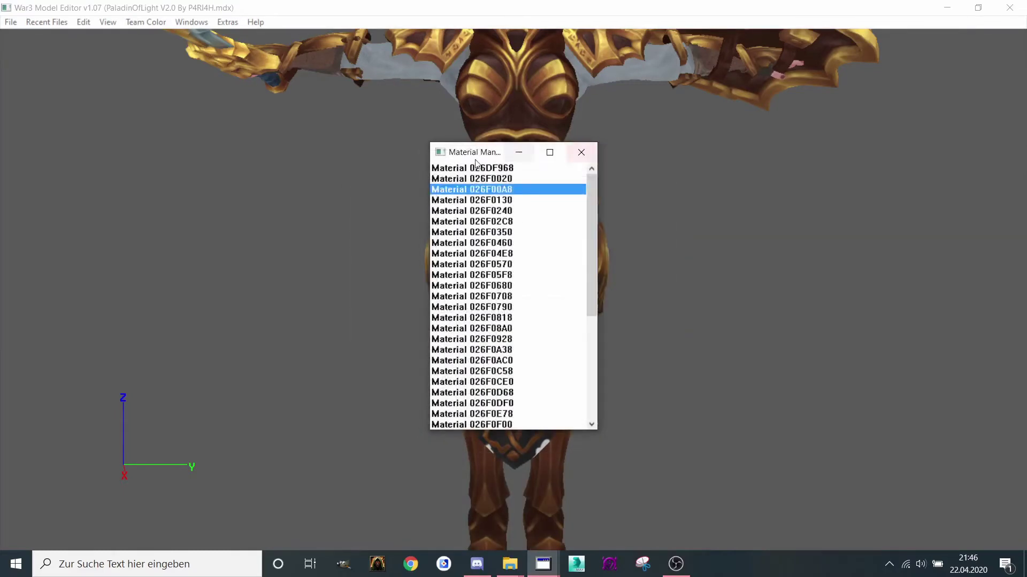
Check Material 026F0130's armour layer, then open Material 026F0240's PoLHood.blp layer
{"action": "left_click_drag", "start_coordinate": [477, 150], "coordinate": [173, 150]}
{"action": "double_click", "coordinate": [168, 194]}
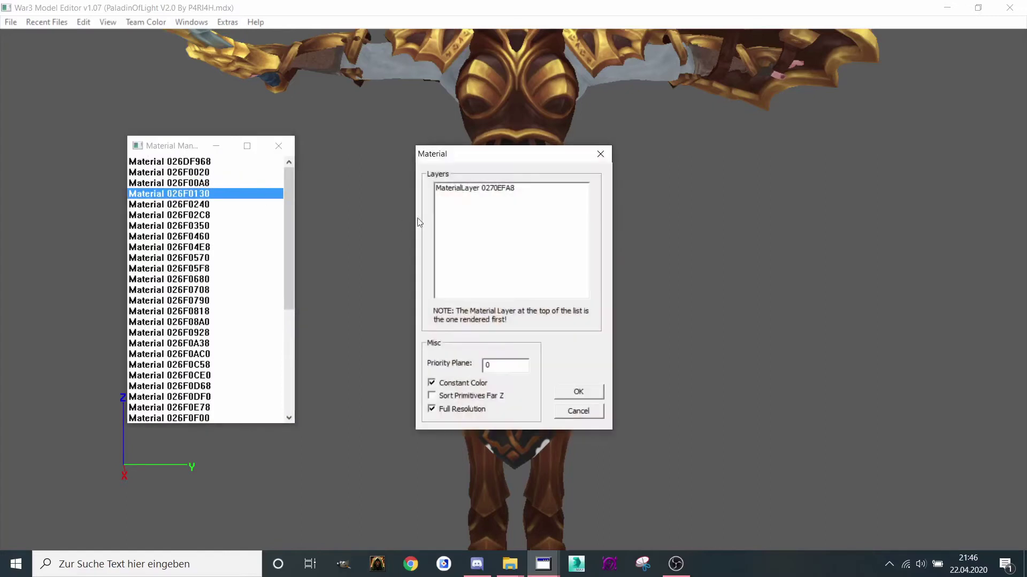
{"action": "double_click", "coordinate": [463, 189]}
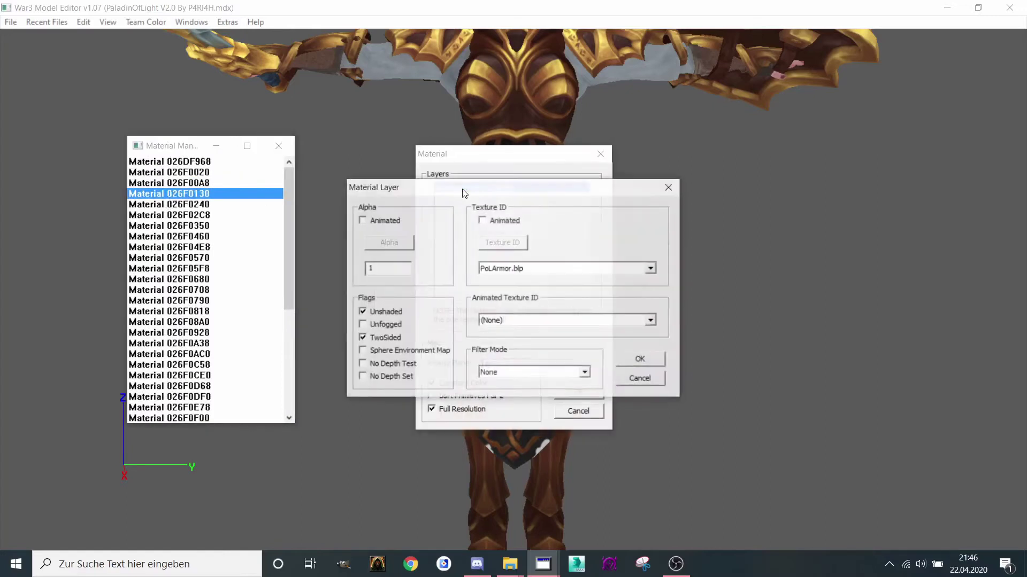
{"action": "left_click", "coordinate": [669, 187]}
{"action": "left_click", "coordinate": [600, 155]}
{"action": "double_click", "coordinate": [184, 204]}
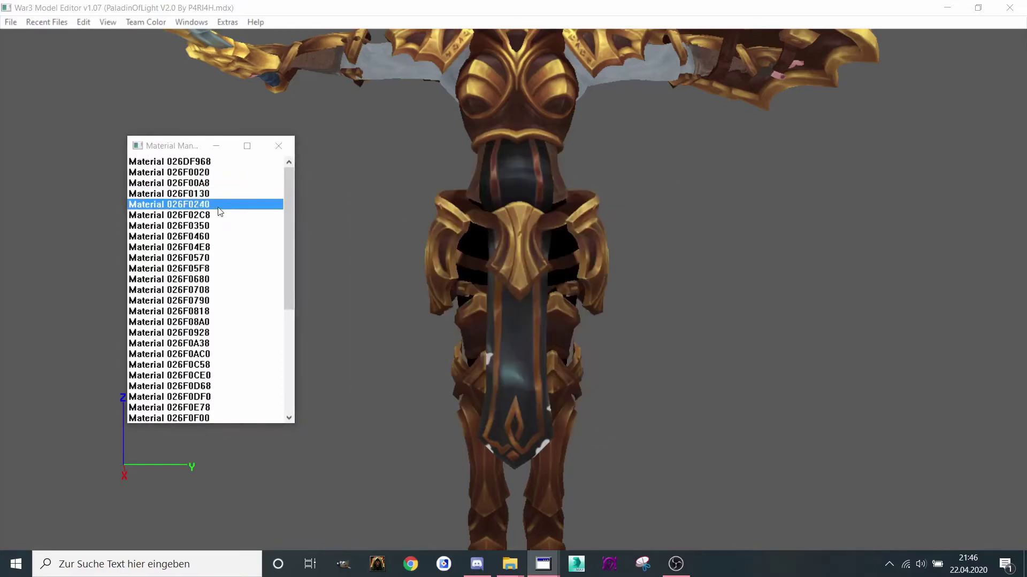
{"action": "double_click", "coordinate": [445, 187]}
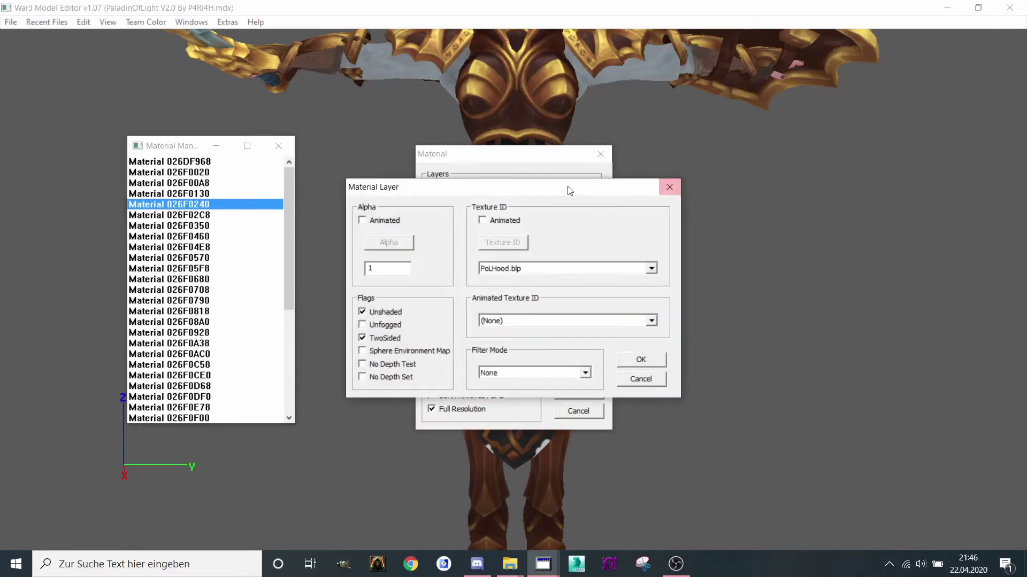
{"action": "mouse_move", "coordinate": [568, 189]}
{"action": "left_mouse_down"}
{"action": "mouse_move", "coordinate": [415, 241]}
{"action": "mouse_move", "coordinate": [285, 238]}
{"action": "left_mouse_up"}
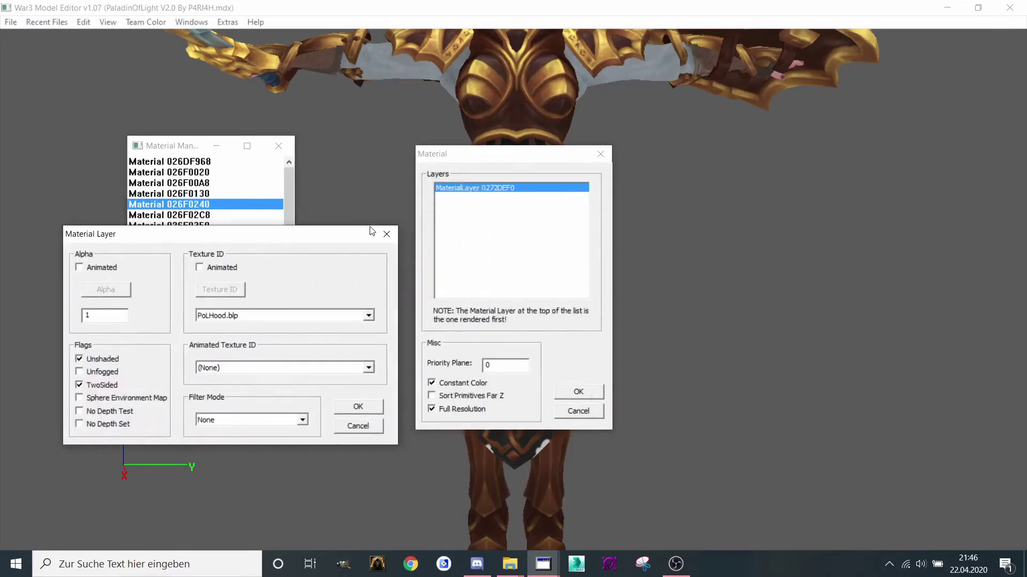
{"action": "left_click", "coordinate": [386, 234]}
{"action": "left_click_drag", "start_coordinate": [502, 163], "coordinate": [159, 180]}
{"action": "double_click", "coordinate": [143, 205]}
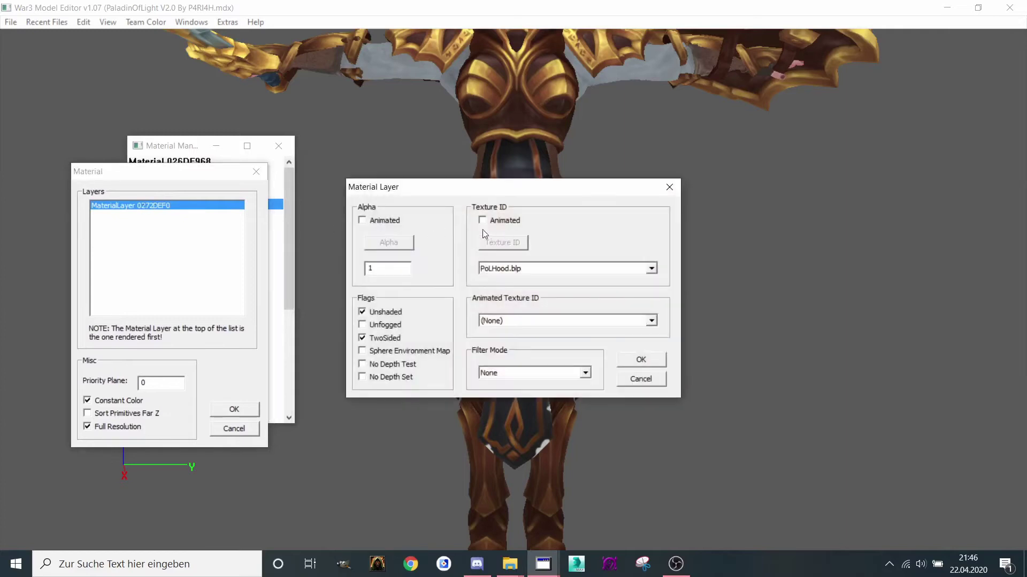
{"action": "mouse_move", "coordinate": [511, 194]}
{"action": "left_mouse_down"}
{"action": "mouse_move", "coordinate": [253, 203]}
{"action": "mouse_move", "coordinate": [162, 195]}
{"action": "left_mouse_up"}
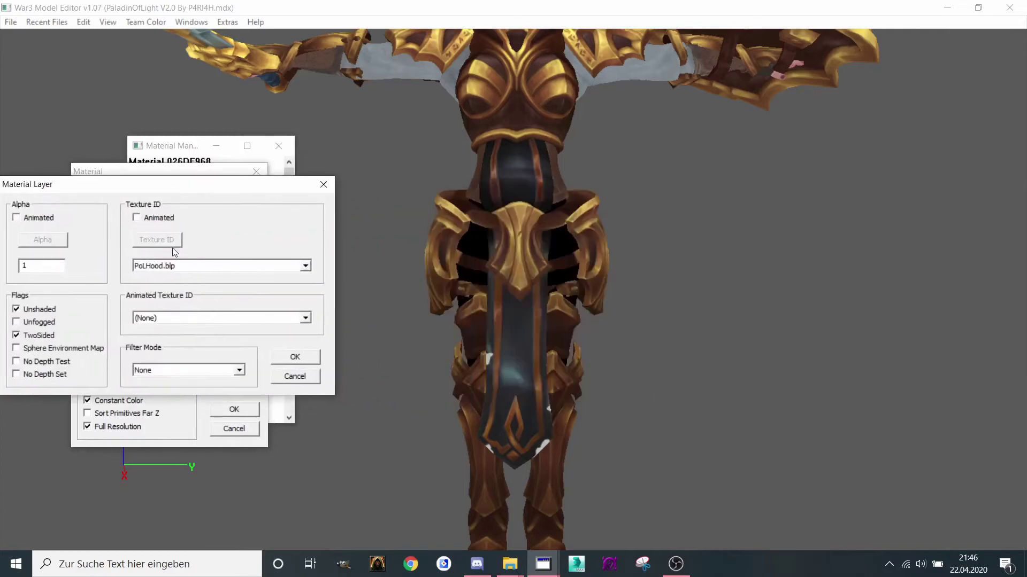
{"action": "left_click", "coordinate": [160, 375]}
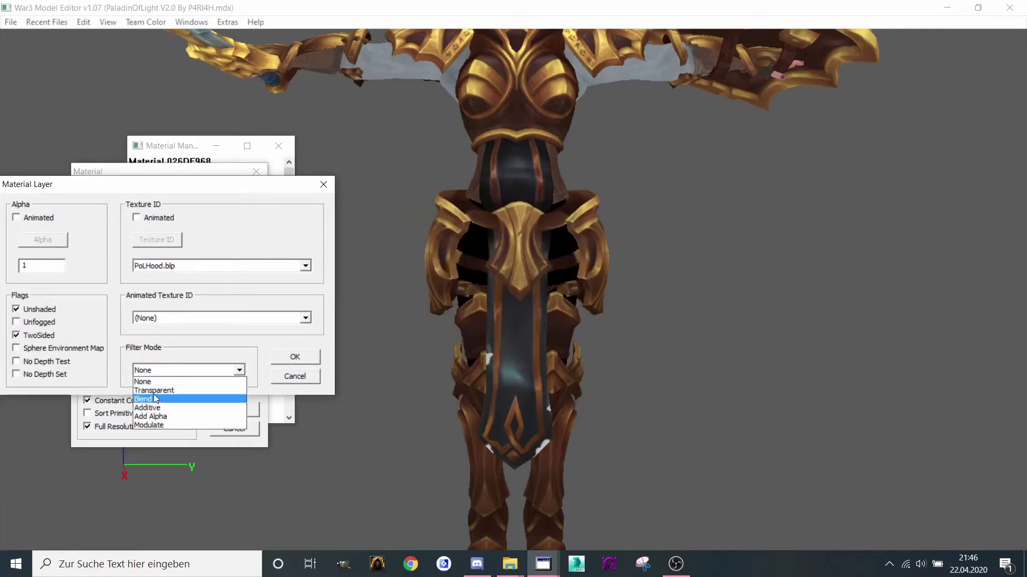
{"action": "left_click", "coordinate": [288, 356]}
{"action": "left_click", "coordinate": [242, 410]}
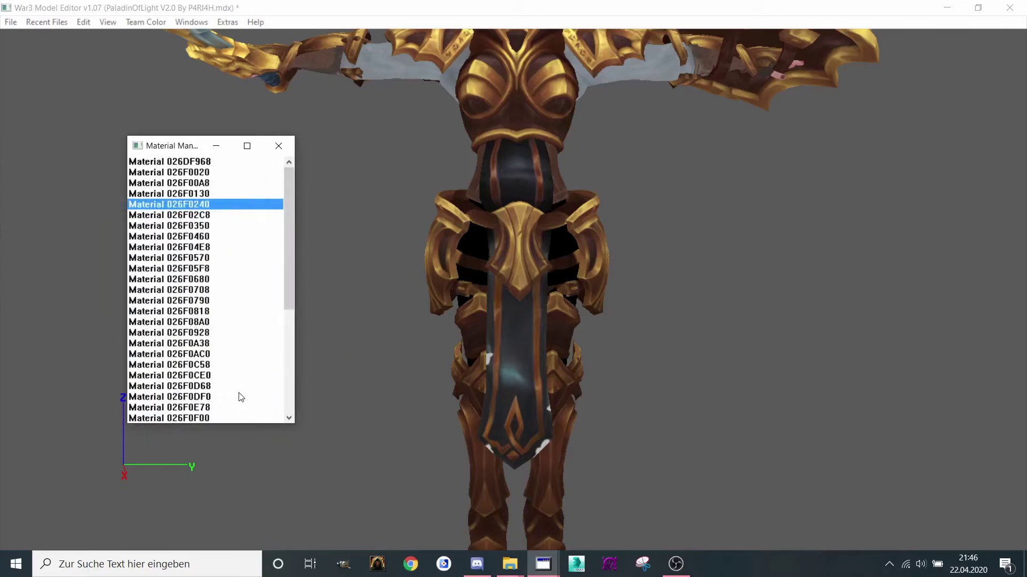
{"action": "mouse_move", "coordinate": [439, 329]}
{"action": "left_mouse_down"}
{"action": "mouse_move", "coordinate": [455, 287]}
{"action": "mouse_move", "coordinate": [501, 318]}
{"action": "mouse_move", "coordinate": [506, 260]}
{"action": "mouse_move", "coordinate": [494, 276]}
{"action": "mouse_move", "coordinate": [512, 276]}
{"action": "mouse_move", "coordinate": [486, 337]}
{"action": "mouse_move", "coordinate": [498, 327]}
{"action": "left_mouse_up"}
{"action": "scroll", "coordinate": [506, 297], "scroll_direction": "down", "scroll_amount": 3}
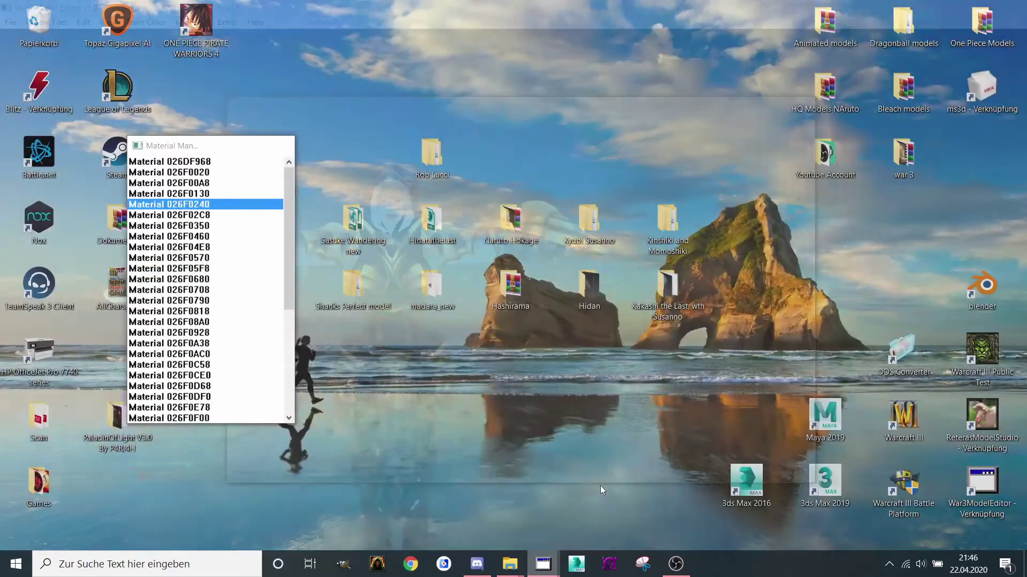
Inspect the layers of materials 026F02C8, 026F0350 and 026F0460 without changing them
{"action": "left_click", "coordinate": [615, 505]}
{"action": "double_click", "coordinate": [195, 217]}
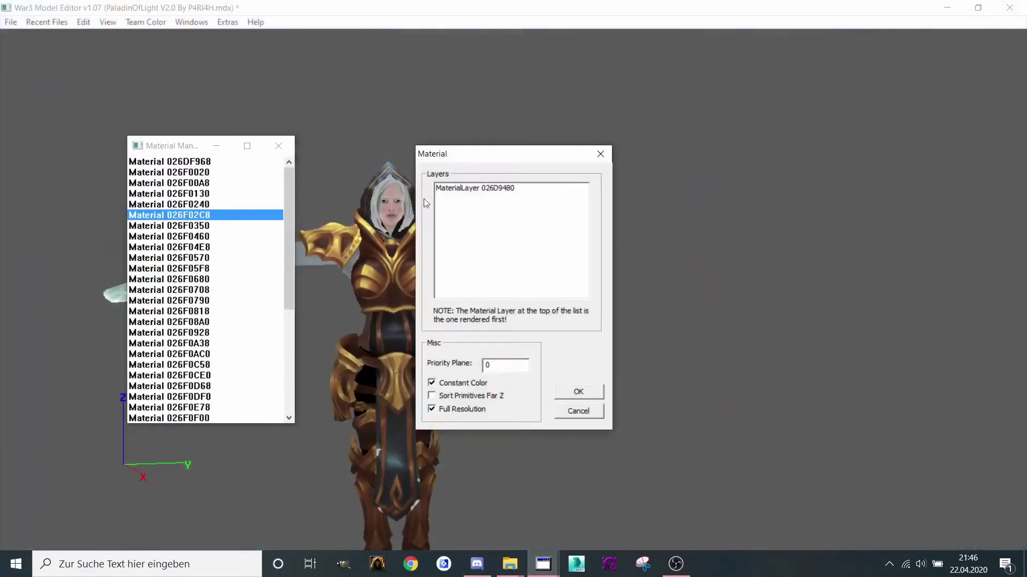
{"action": "double_click", "coordinate": [450, 187]}
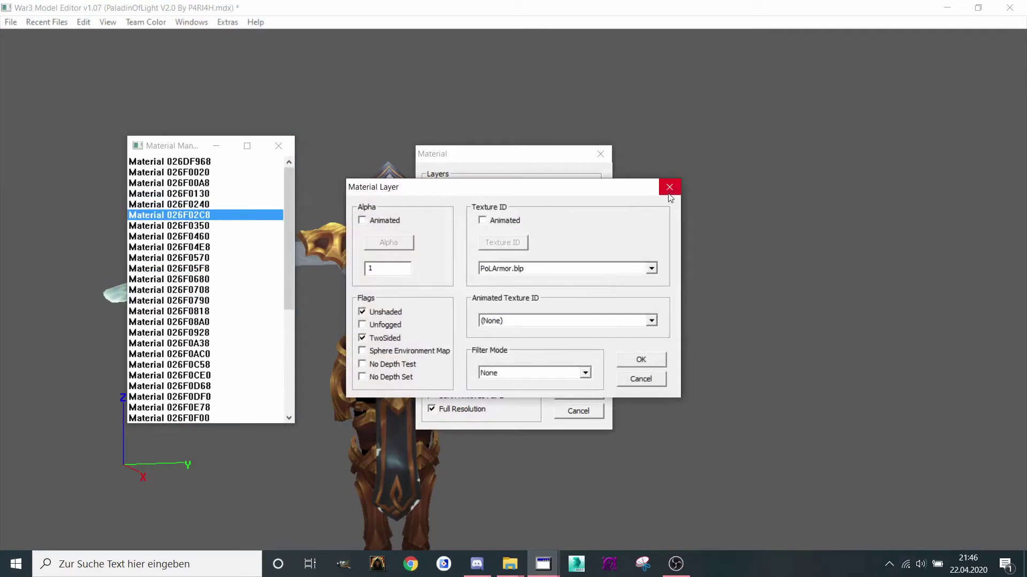
{"action": "left_click", "coordinate": [669, 189]}
{"action": "left_click", "coordinate": [600, 153]}
{"action": "double_click", "coordinate": [188, 227]}
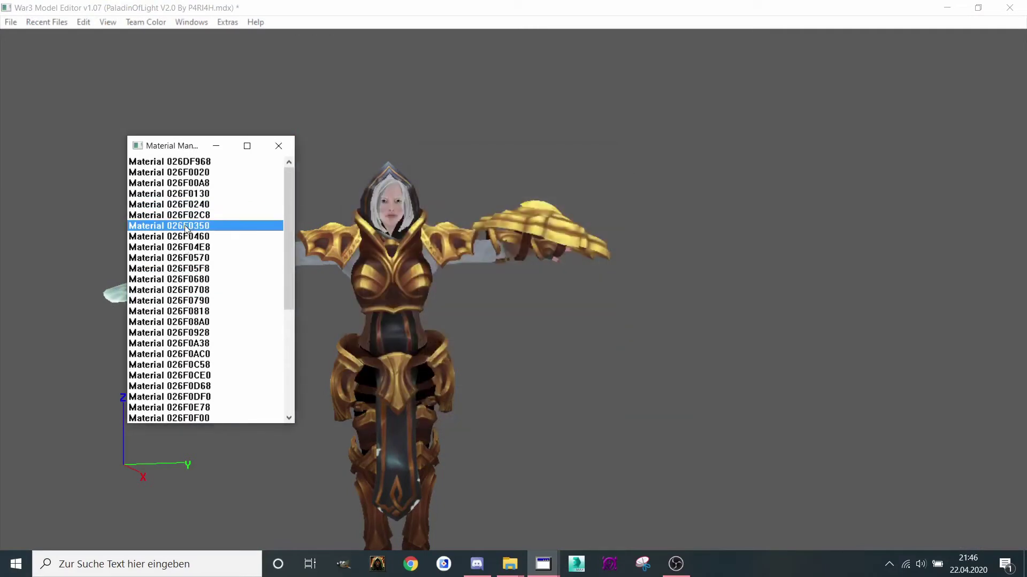
{"action": "double_click", "coordinate": [458, 188]}
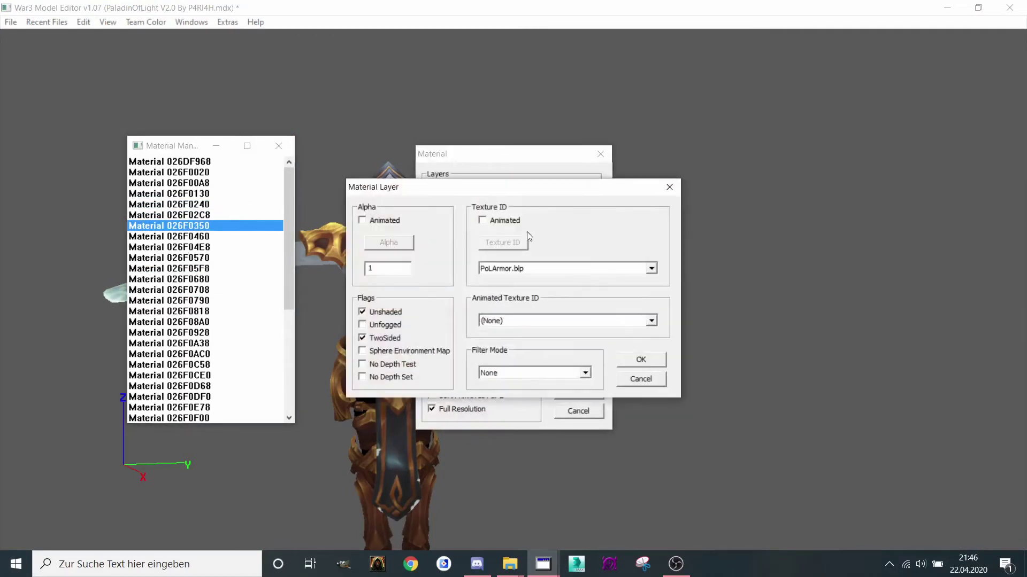
{"action": "left_click", "coordinate": [669, 188]}
{"action": "left_click", "coordinate": [600, 154]}
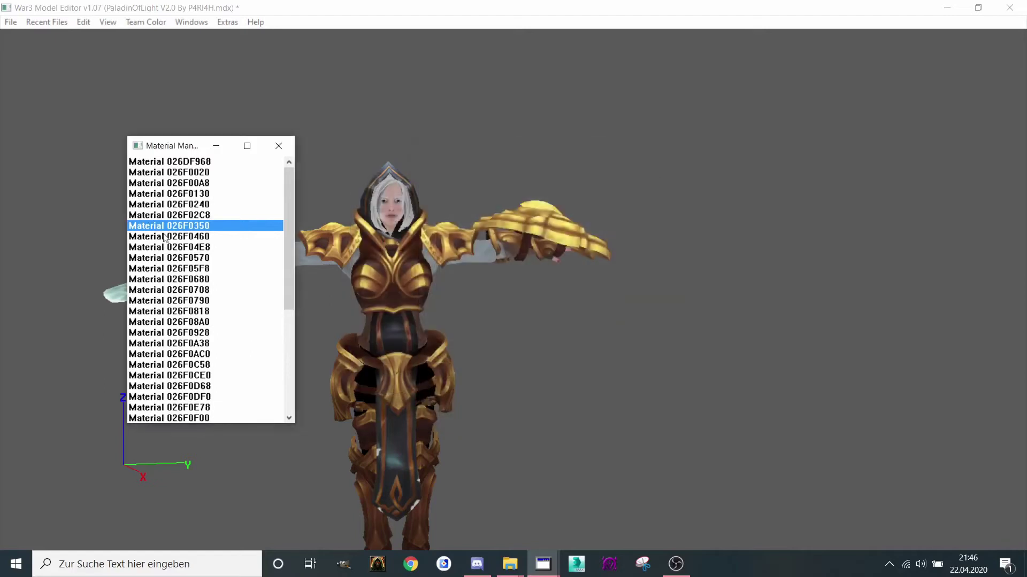
{"action": "double_click", "coordinate": [167, 237]}
{"action": "double_click", "coordinate": [514, 192]}
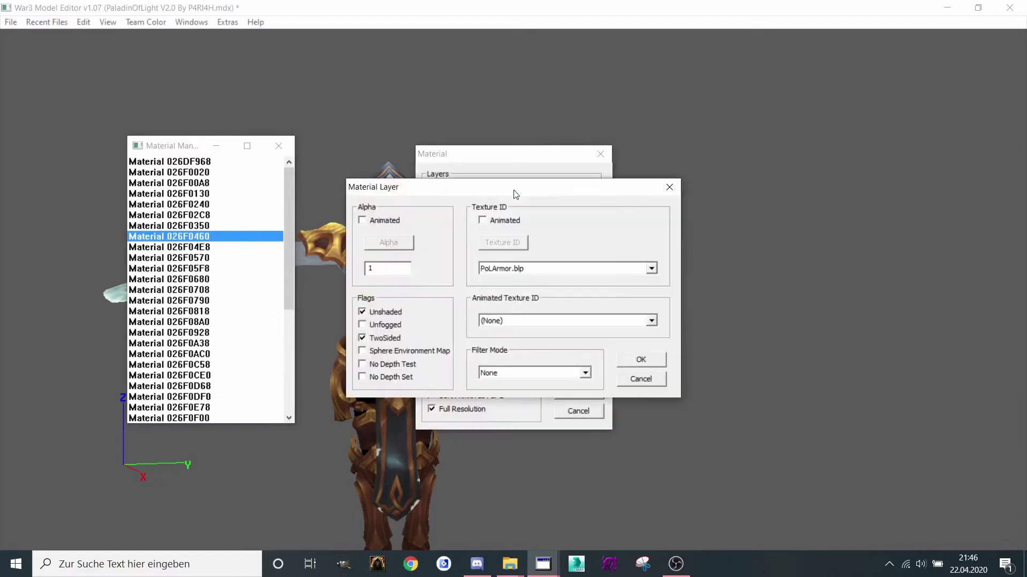
{"action": "left_click", "coordinate": [667, 187]}
{"action": "left_click", "coordinate": [600, 154]}
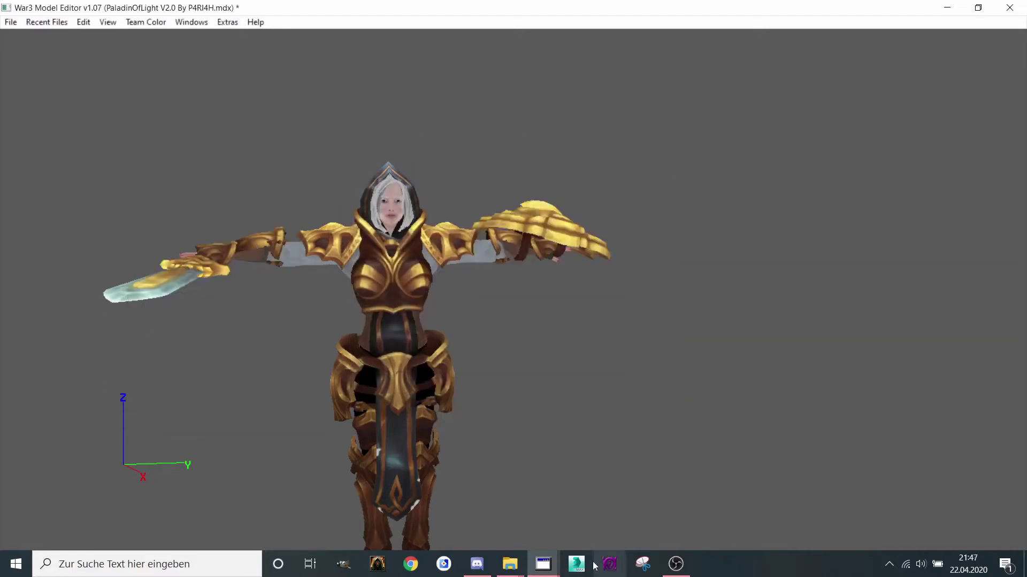
Inspect the layers of materials 026F04E8 and 026F0570 without changing them
{"action": "mouse_move", "coordinate": [544, 564]}
{"action": "left_click", "coordinate": [618, 498]}
{"action": "left_click", "coordinate": [600, 153]}
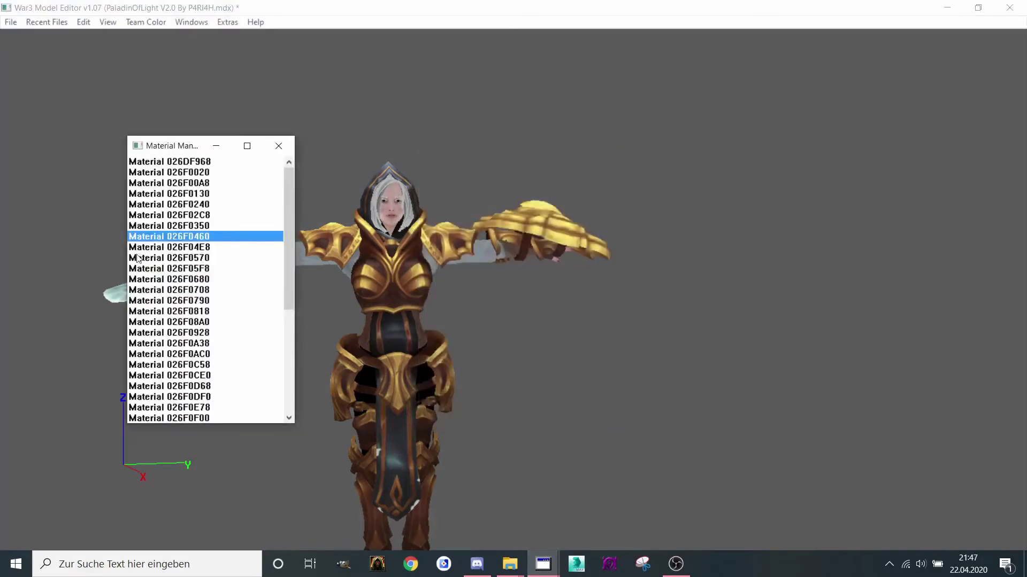
{"action": "double_click", "coordinate": [169, 247]}
{"action": "double_click", "coordinate": [476, 191]}
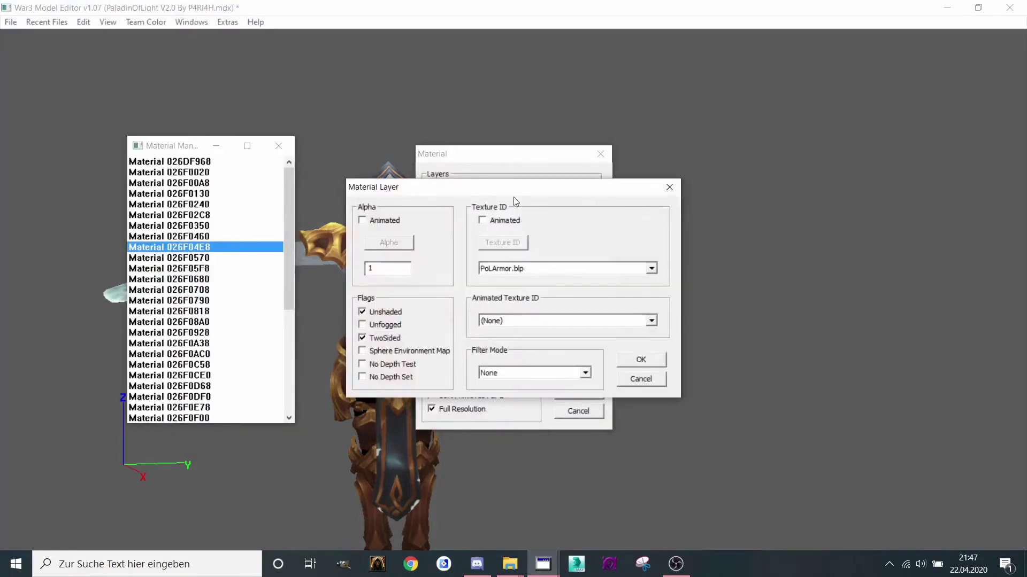
{"action": "key", "text": "Escape"}
{"action": "left_click", "coordinate": [600, 154]}
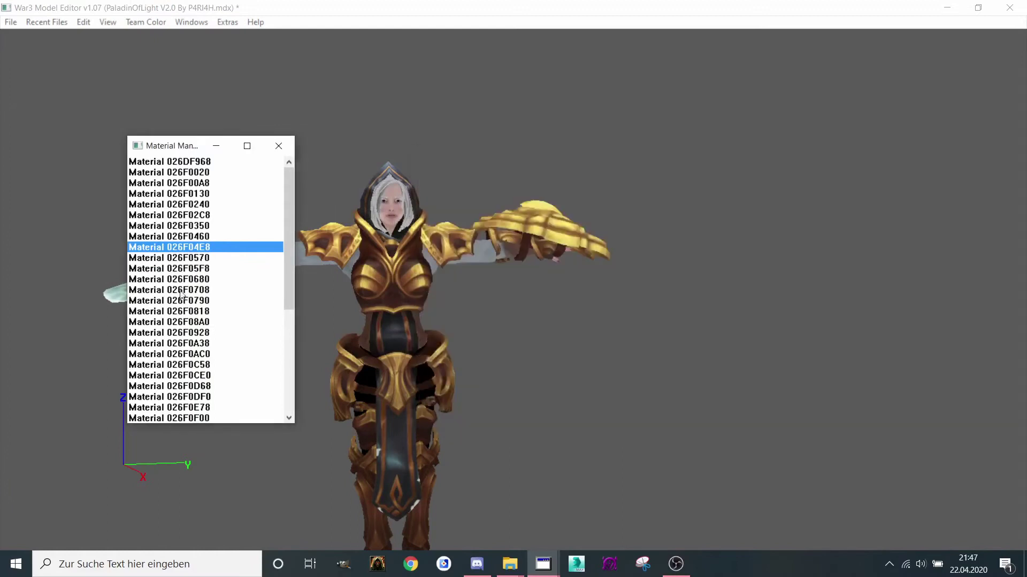
{"action": "double_click", "coordinate": [168, 258]}
{"action": "double_click", "coordinate": [476, 189]}
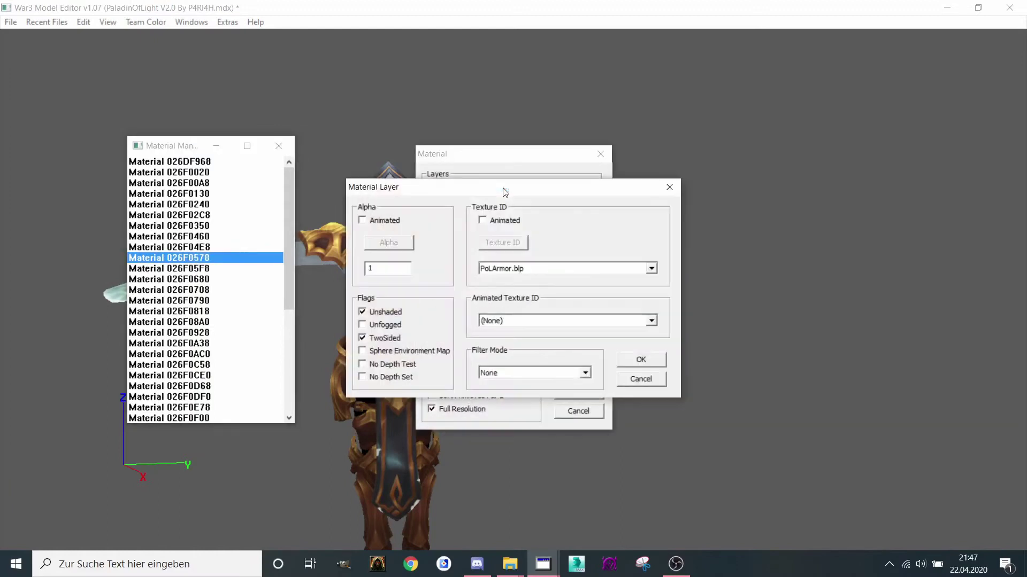
{"action": "left_click", "coordinate": [670, 187]}
{"action": "left_click", "coordinate": [599, 153]}
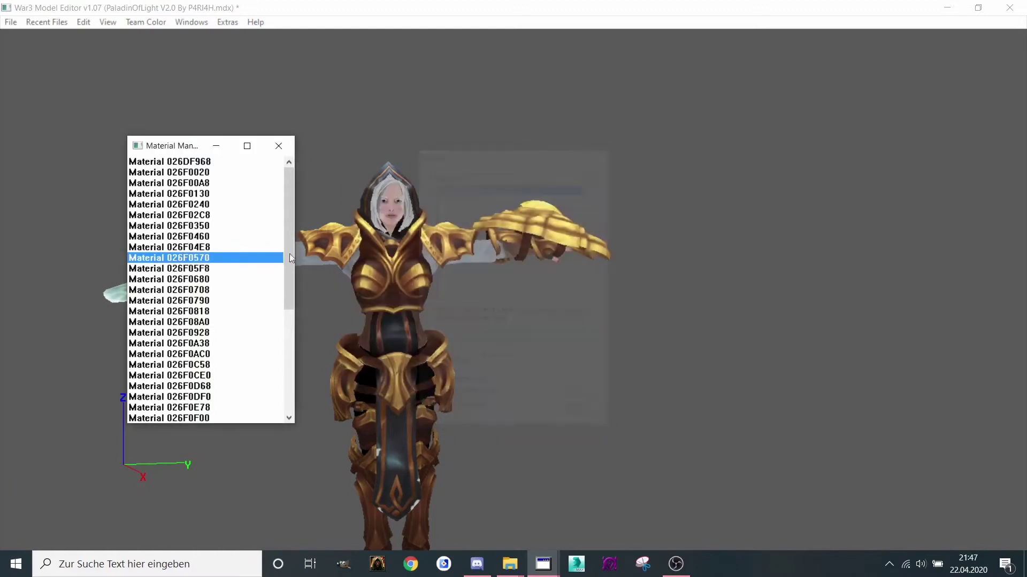
Check material 026F05F8's layer, then open hood material 026F0680
{"action": "left_click", "coordinate": [204, 278]}
{"action": "double_click", "coordinate": [202, 269]}
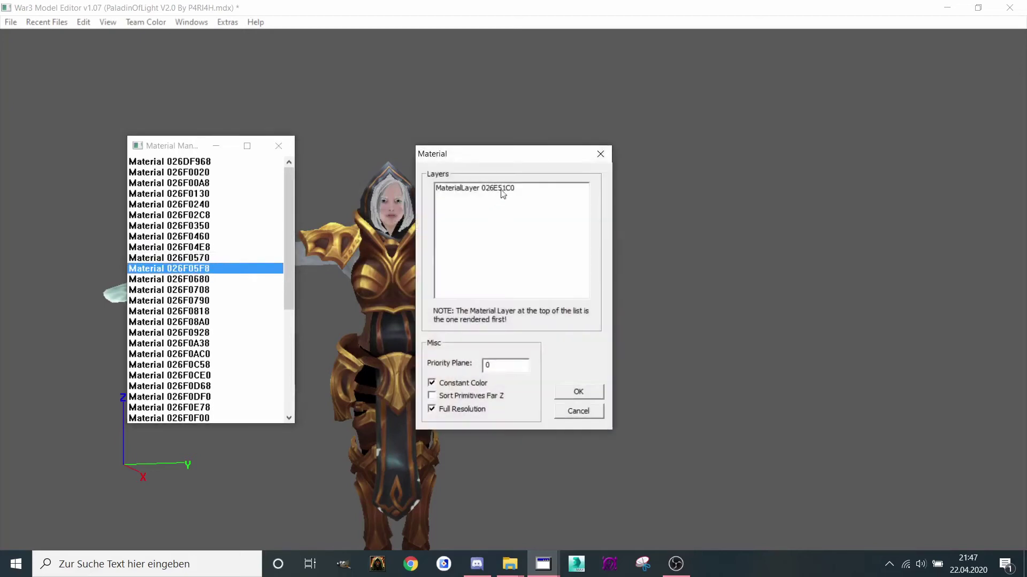
{"action": "double_click", "coordinate": [504, 190]}
{"action": "left_click", "coordinate": [669, 187]}
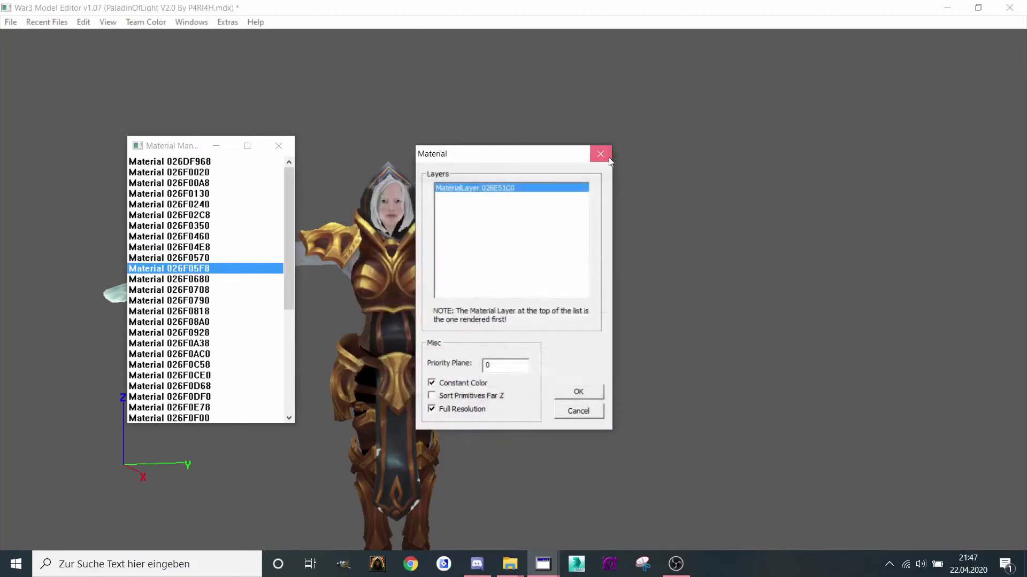
{"action": "left_click", "coordinate": [600, 152]}
{"action": "left_click", "coordinate": [203, 278]}
{"action": "double_click", "coordinate": [202, 279]}
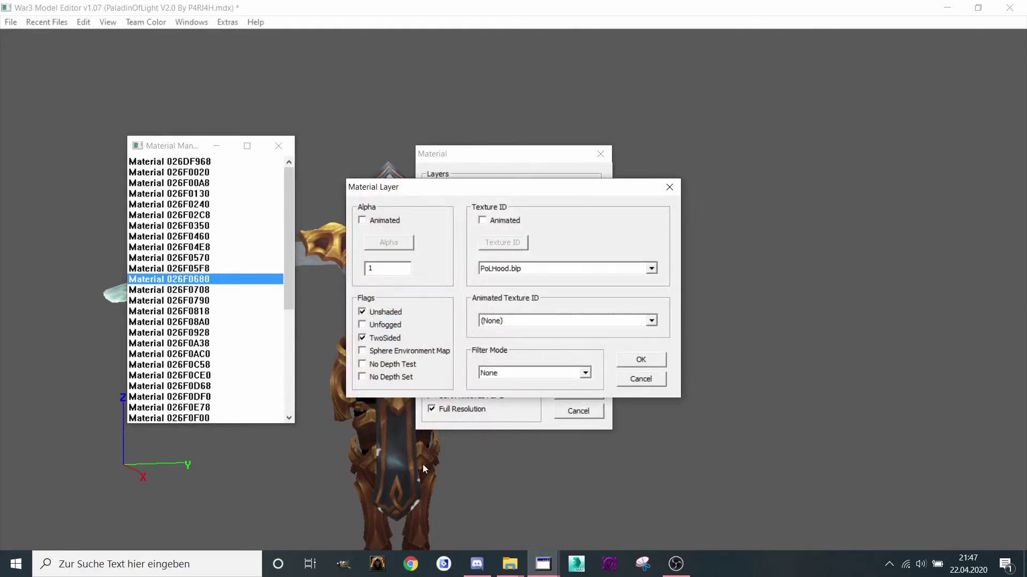
Set hood material 026F0680's layer filter mode to Transparent and confirm
{"action": "left_click", "coordinate": [526, 374]}
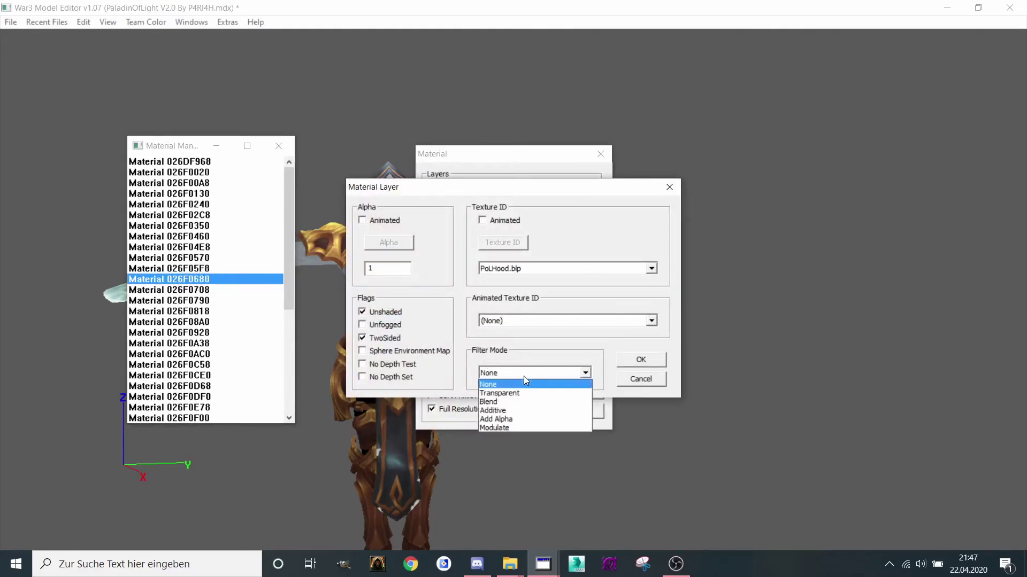
{"action": "left_click", "coordinate": [513, 394]}
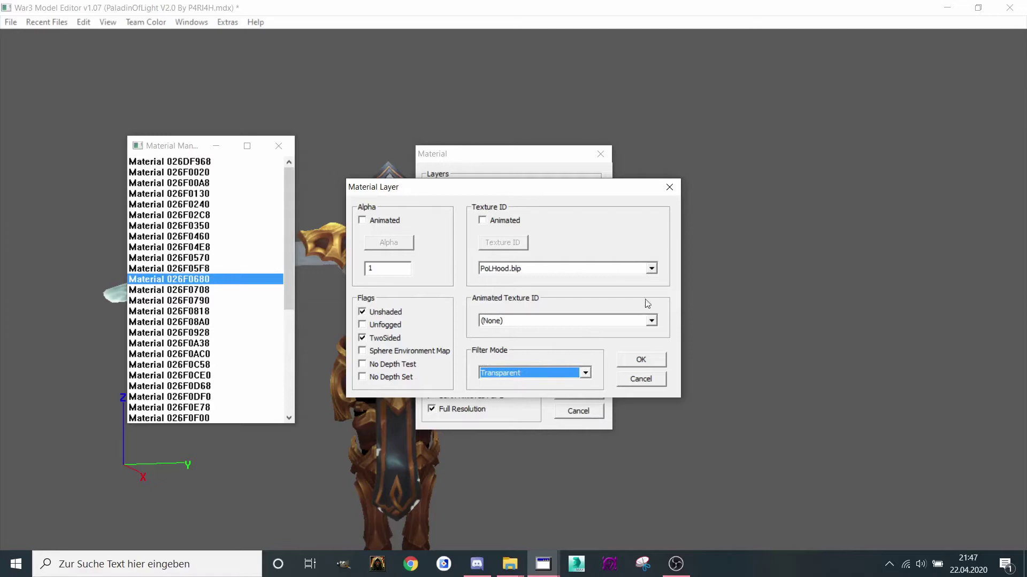
{"action": "left_click", "coordinate": [641, 359]}
{"action": "left_click", "coordinate": [576, 392]}
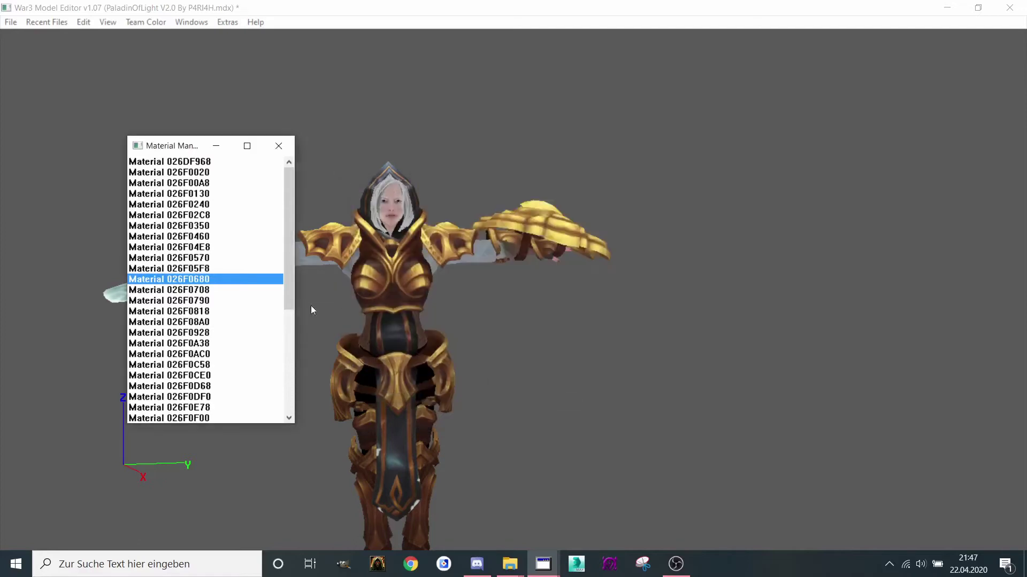
Set material 026F0708's layer filter mode to Transparent as well
{"action": "double_click", "coordinate": [223, 290]}
{"action": "double_click", "coordinate": [493, 187]}
{"action": "left_click", "coordinate": [510, 376]}
{"action": "left_click", "coordinate": [641, 360]}
Close the material settings, orbit the paladin model to check it, and restore the Material Manager
{"action": "left_click", "coordinate": [578, 393]}
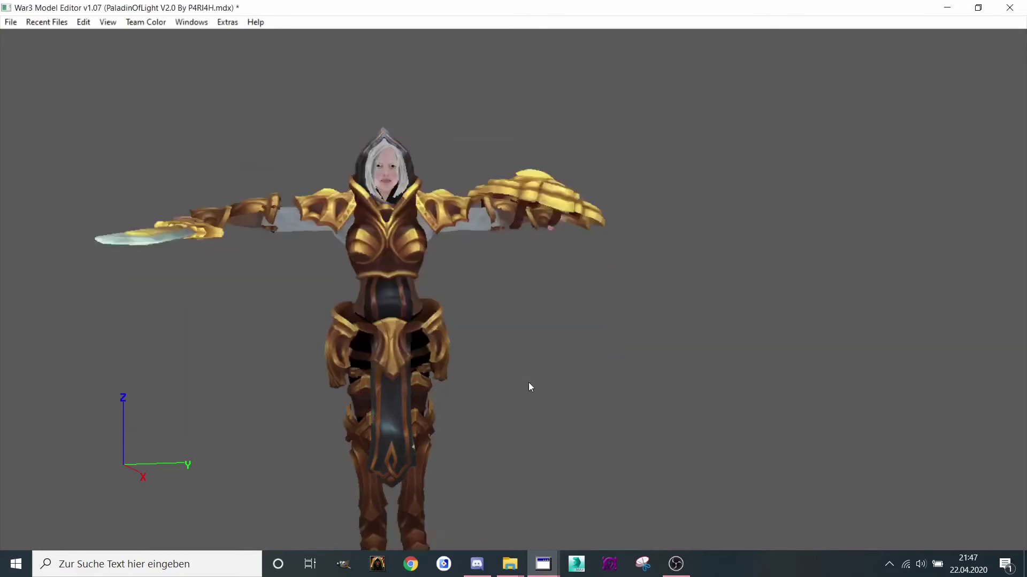
{"action": "scroll", "coordinate": [529, 381], "scroll_direction": "up", "scroll_amount": 2}
{"action": "scroll", "coordinate": [479, 322], "scroll_direction": "up", "scroll_amount": 5}
{"action": "scroll", "coordinate": [505, 294], "scroll_direction": "up", "scroll_amount": 3}
{"action": "left_click_drag", "start_coordinate": [504, 295], "coordinate": [501, 311]}
{"action": "scroll", "coordinate": [462, 305], "scroll_direction": "down", "scroll_amount": 3}
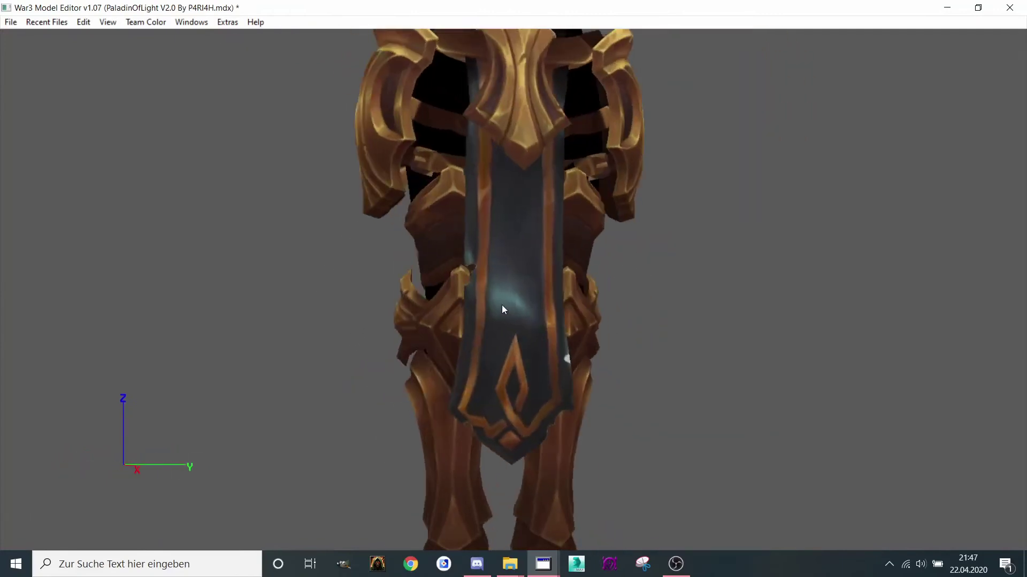
{"action": "scroll", "coordinate": [501, 304], "scroll_direction": "down", "scroll_amount": 2}
{"action": "scroll", "coordinate": [492, 322], "scroll_direction": "down", "scroll_amount": 2}
{"action": "scroll", "coordinate": [491, 335], "scroll_direction": "down", "scroll_amount": 2}
{"action": "scroll", "coordinate": [481, 386], "scroll_direction": "down", "scroll_amount": 2}
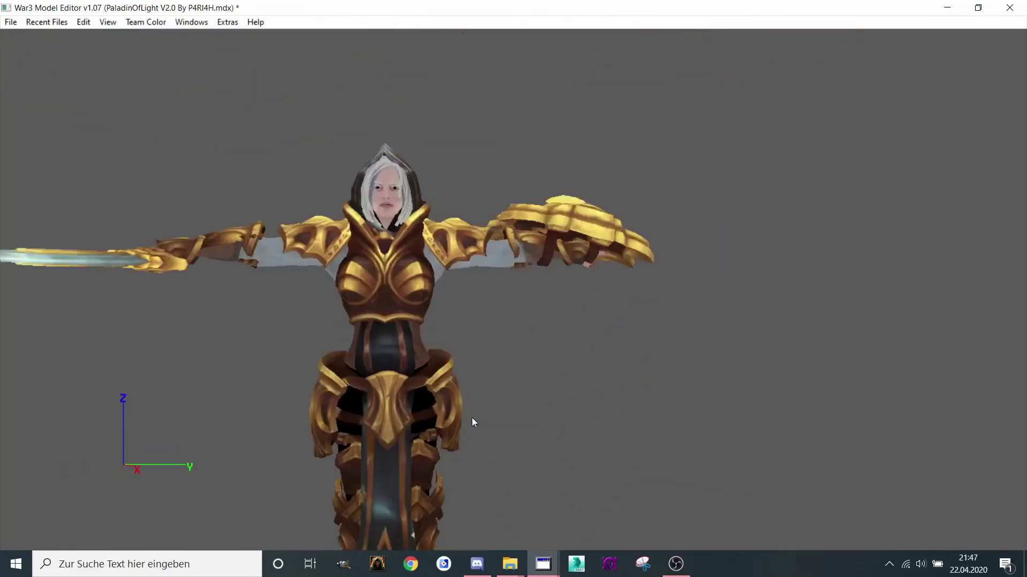
{"action": "scroll", "coordinate": [474, 417], "scroll_direction": "down", "scroll_amount": 1}
{"action": "scroll", "coordinate": [482, 466], "scroll_direction": "down", "scroll_amount": 2}
{"action": "mouse_move", "coordinate": [615, 507]}
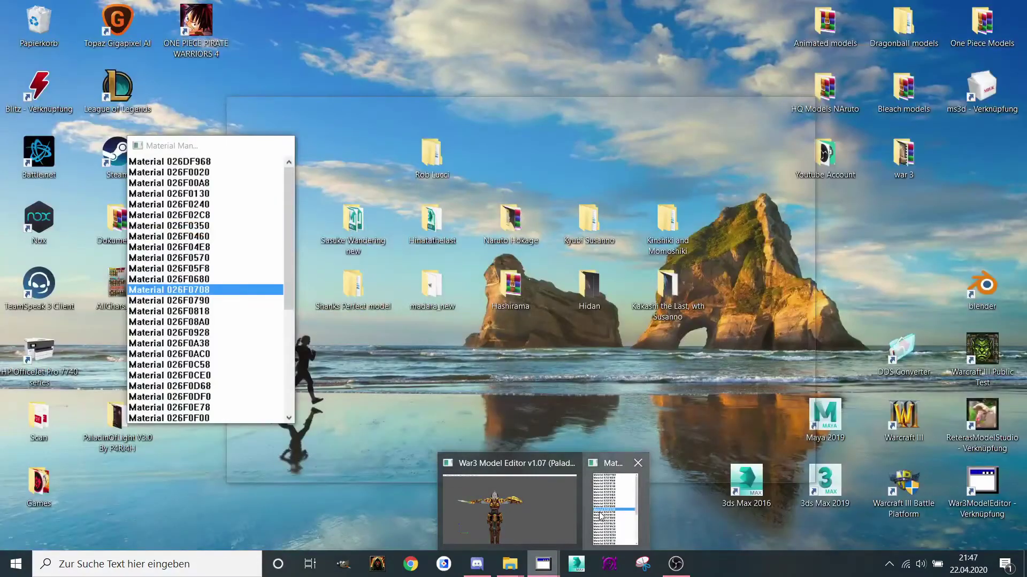
{"action": "left_click", "coordinate": [600, 515]}
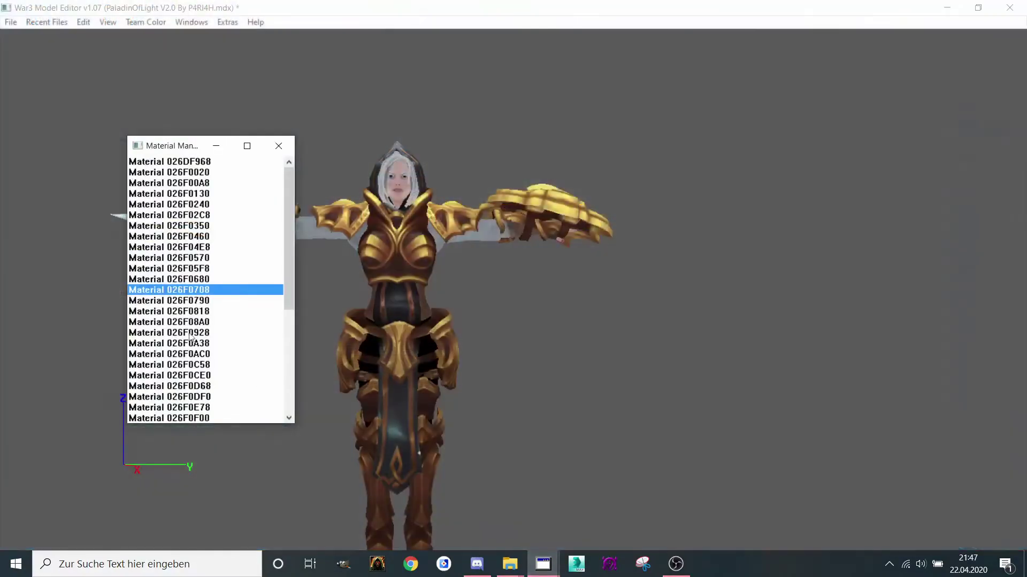
{"action": "double_click", "coordinate": [197, 301]}
{"action": "double_click", "coordinate": [468, 189]}
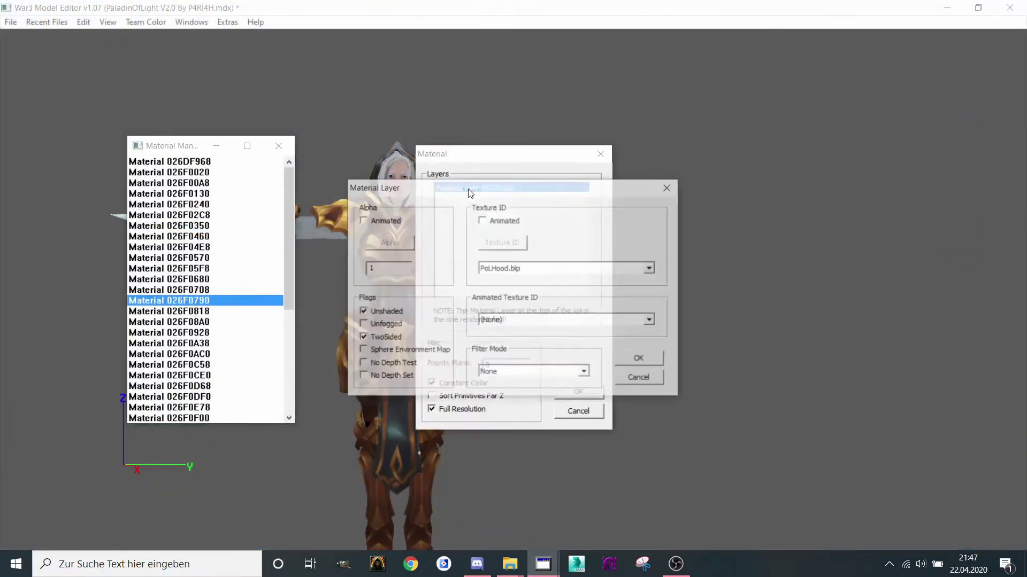
{"action": "left_click", "coordinate": [585, 371]}
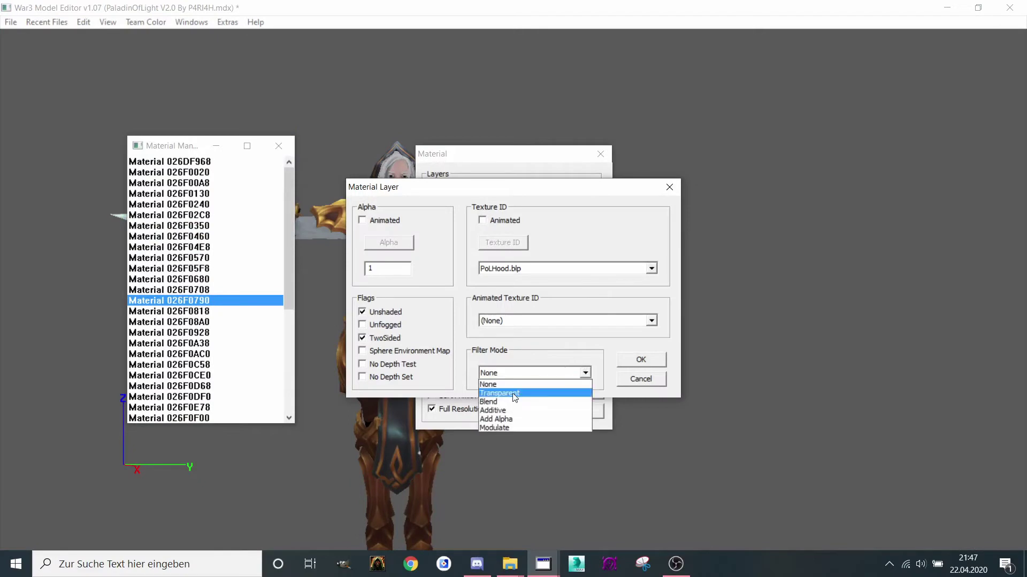
{"action": "left_click", "coordinate": [533, 393]}
{"action": "left_click", "coordinate": [625, 363]}
{"action": "left_click", "coordinate": [598, 392]}
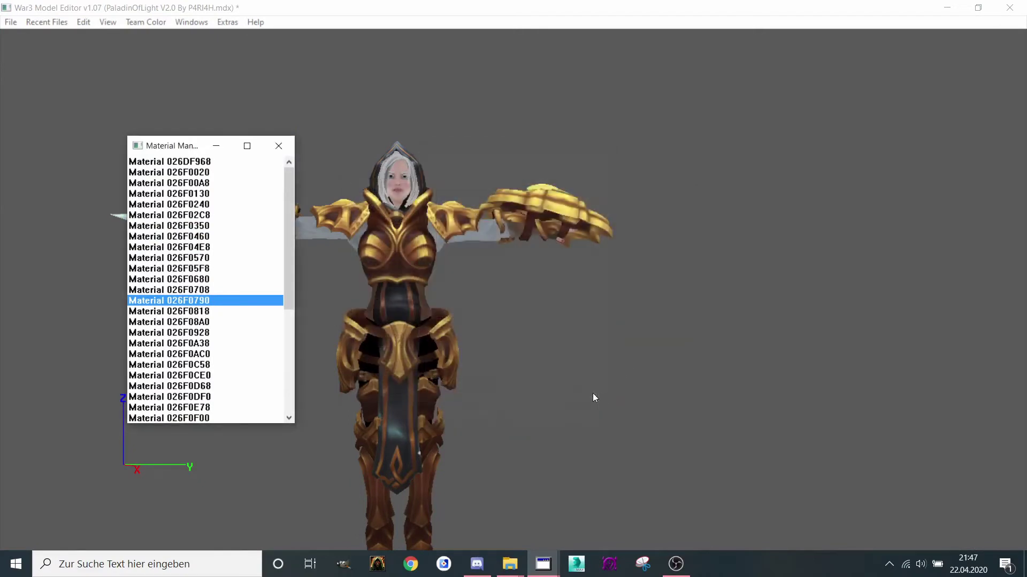
{"action": "double_click", "coordinate": [146, 312]}
{"action": "double_click", "coordinate": [467, 190]}
{"action": "left_click", "coordinate": [669, 190]}
{"action": "left_click", "coordinate": [596, 155]}
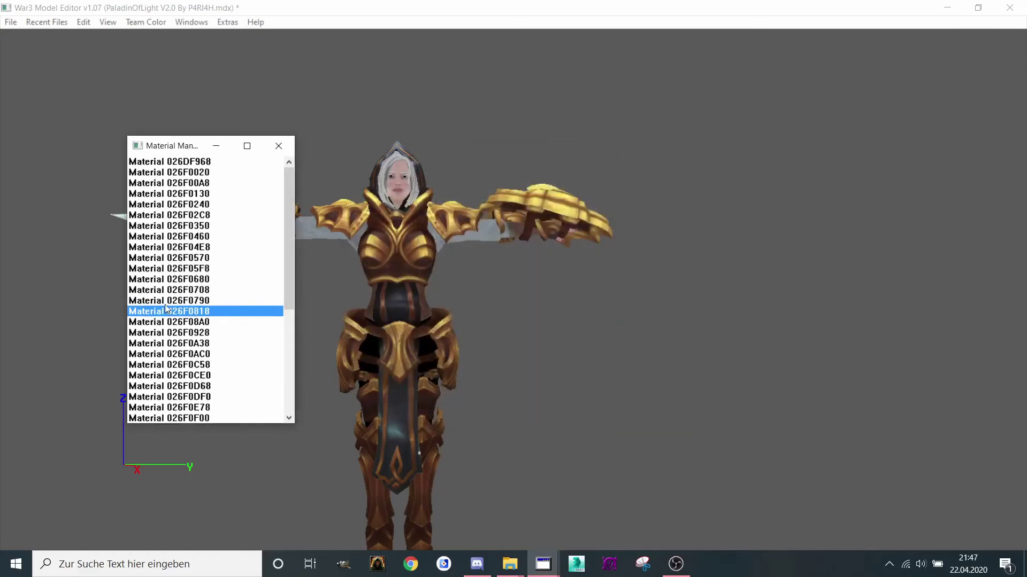
{"action": "double_click", "coordinate": [174, 324]}
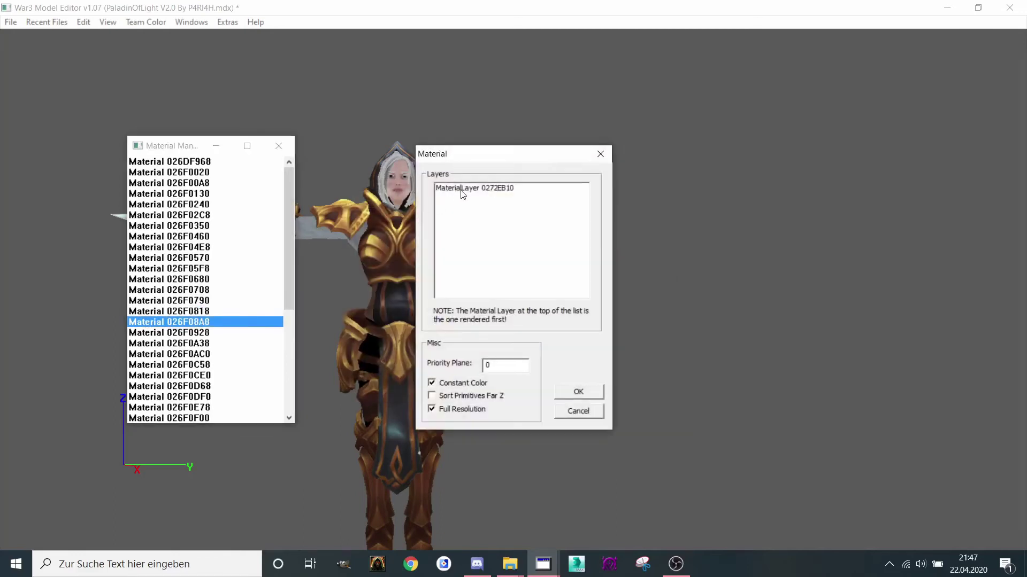
{"action": "double_click", "coordinate": [462, 190]}
{"action": "left_click", "coordinate": [669, 187]}
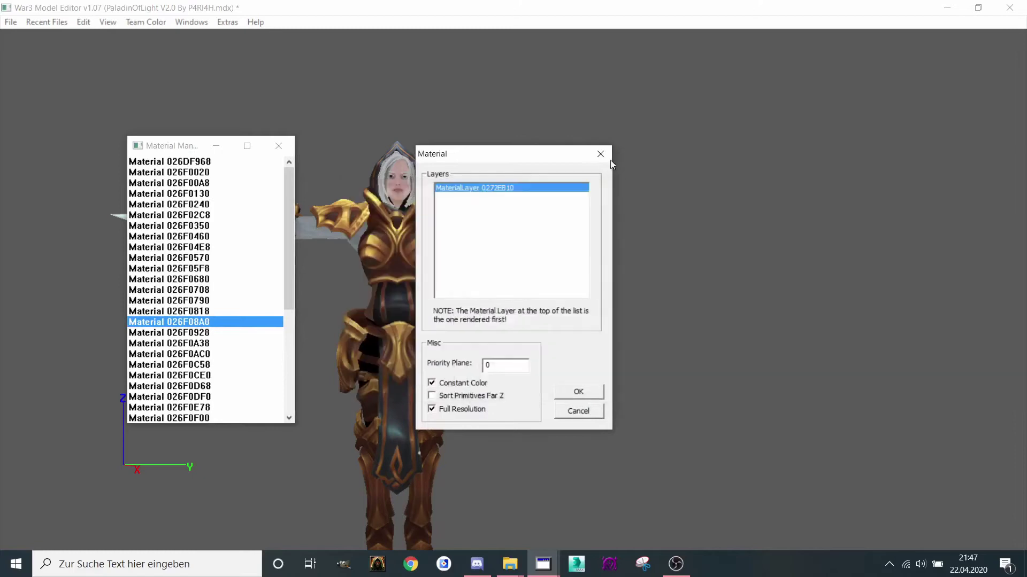
{"action": "left_click", "coordinate": [599, 153]}
{"action": "double_click", "coordinate": [202, 333]}
{"action": "double_click", "coordinate": [528, 191]}
{"action": "left_click", "coordinate": [669, 188]}
{"action": "left_click", "coordinate": [600, 153]}
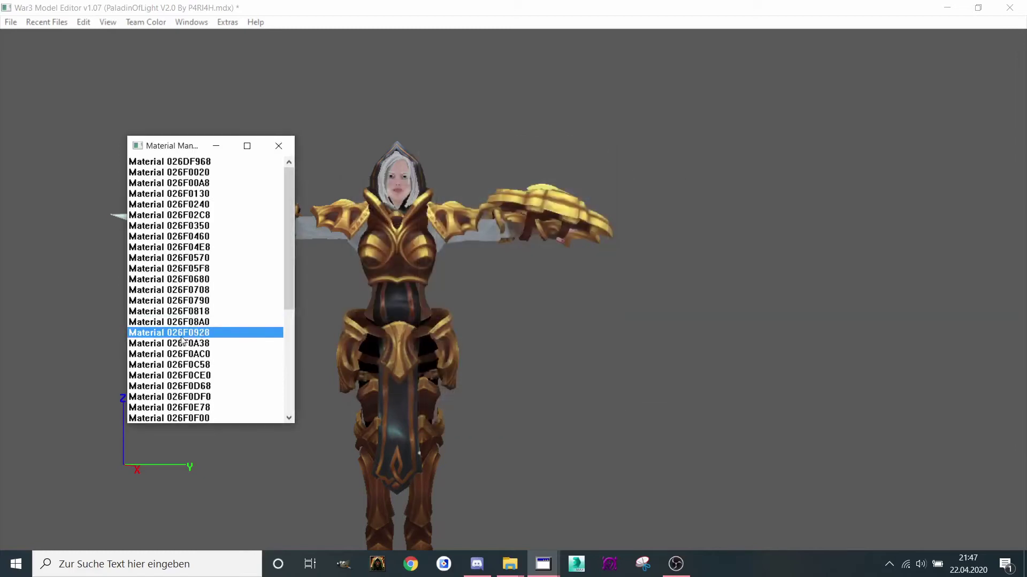
{"action": "double_click", "coordinate": [193, 344]}
{"action": "double_click", "coordinate": [514, 189]}
{"action": "left_click", "coordinate": [669, 184]}
{"action": "mouse_move", "coordinate": [543, 564]}
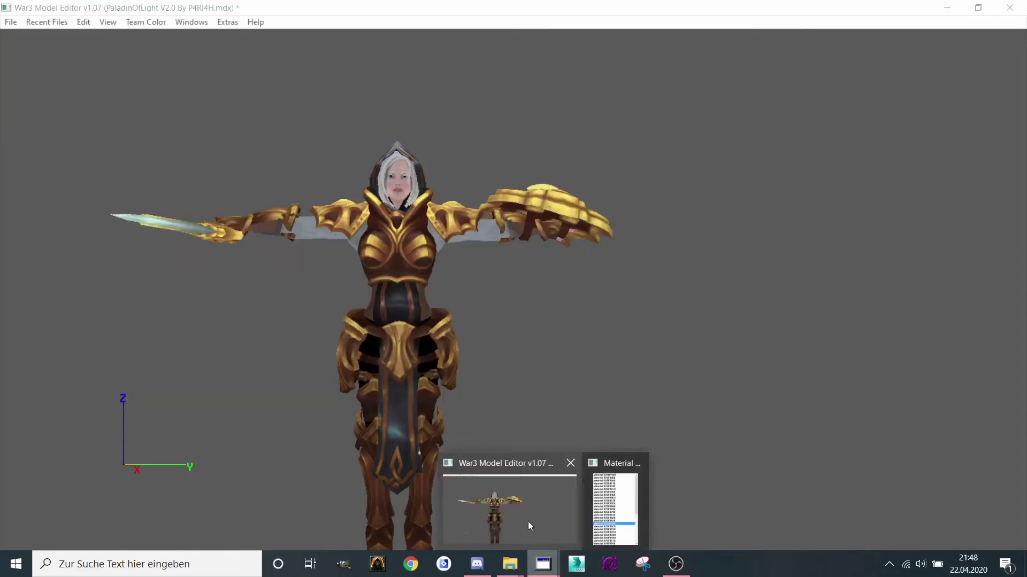
{"action": "left_click", "coordinate": [618, 505]}
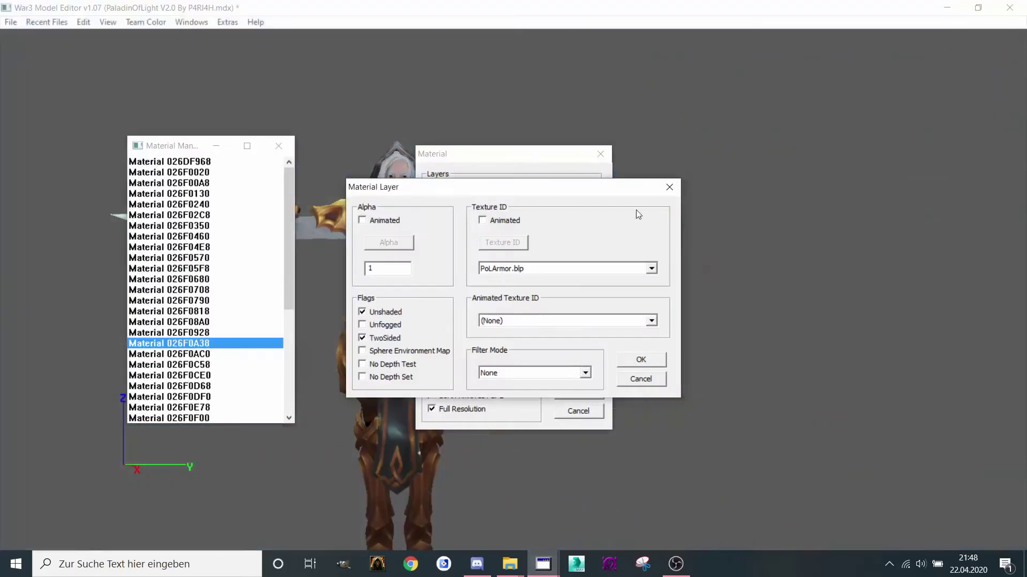
{"action": "left_click", "coordinate": [670, 188]}
{"action": "left_click", "coordinate": [584, 397]}
{"action": "double_click", "coordinate": [211, 354]}
{"action": "double_click", "coordinate": [502, 190]}
{"action": "left_click", "coordinate": [670, 188]}
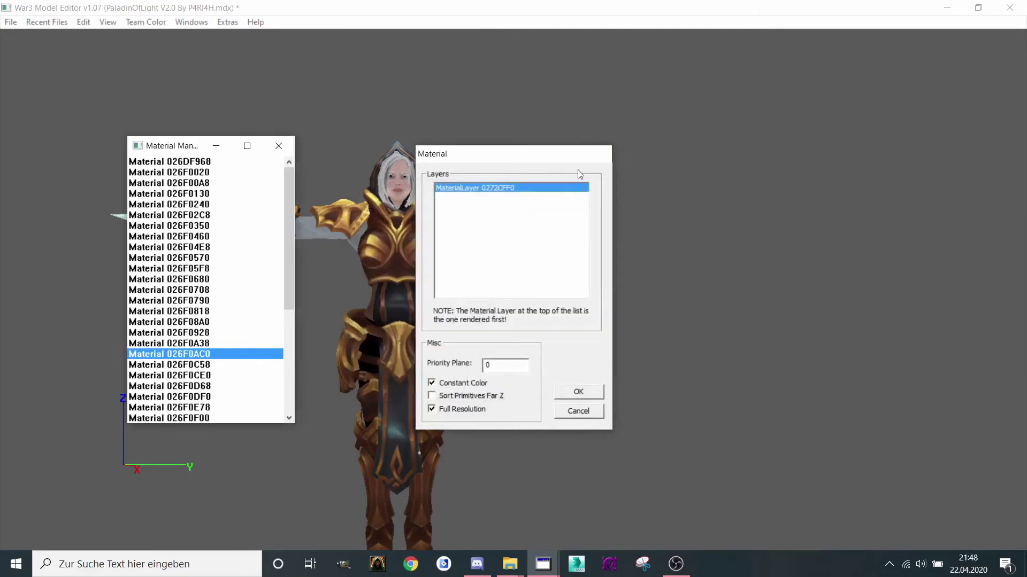
{"action": "key", "text": "Return"}
{"action": "double_click", "coordinate": [220, 365]}
{"action": "double_click", "coordinate": [498, 188]}
{"action": "left_click", "coordinate": [670, 188]}
{"action": "key", "text": "Return"}
{"action": "left_click", "coordinate": [214, 375]}
{"action": "double_click", "coordinate": [214, 375]}
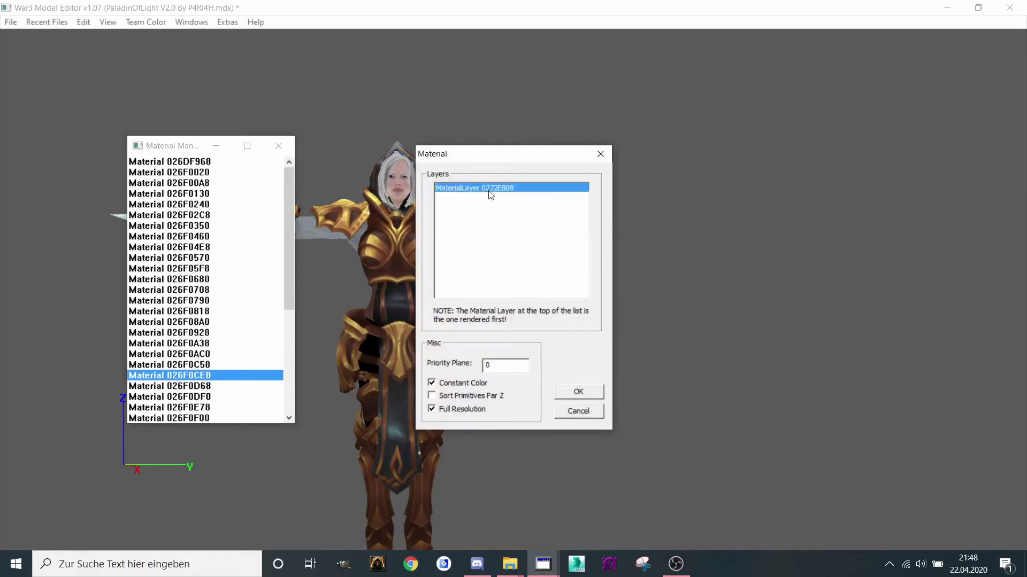
{"action": "double_click", "coordinate": [501, 188]}
{"action": "left_click", "coordinate": [669, 187]}
{"action": "key", "text": "Return"}
{"action": "left_click", "coordinate": [222, 386]}
{"action": "double_click", "coordinate": [223, 386]}
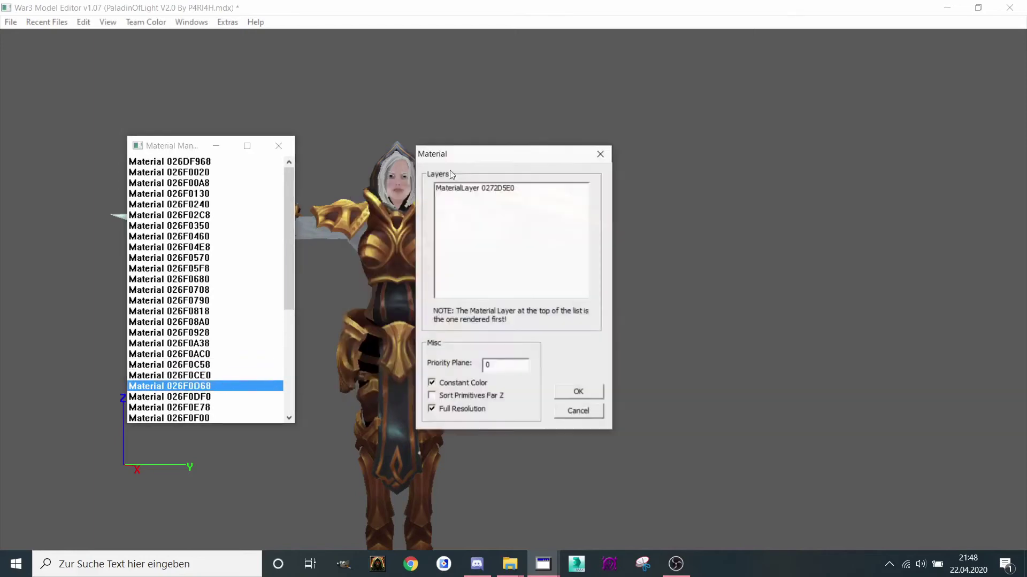
{"action": "double_click", "coordinate": [476, 193]}
{"action": "left_click", "coordinate": [666, 187]}
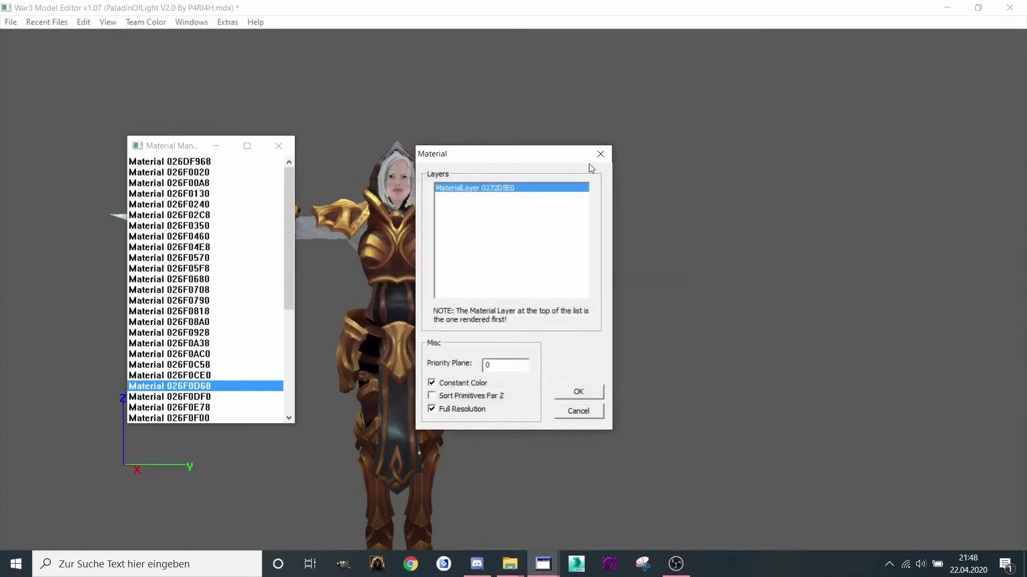
{"action": "left_click", "coordinate": [601, 153]}
{"action": "double_click", "coordinate": [186, 397]}
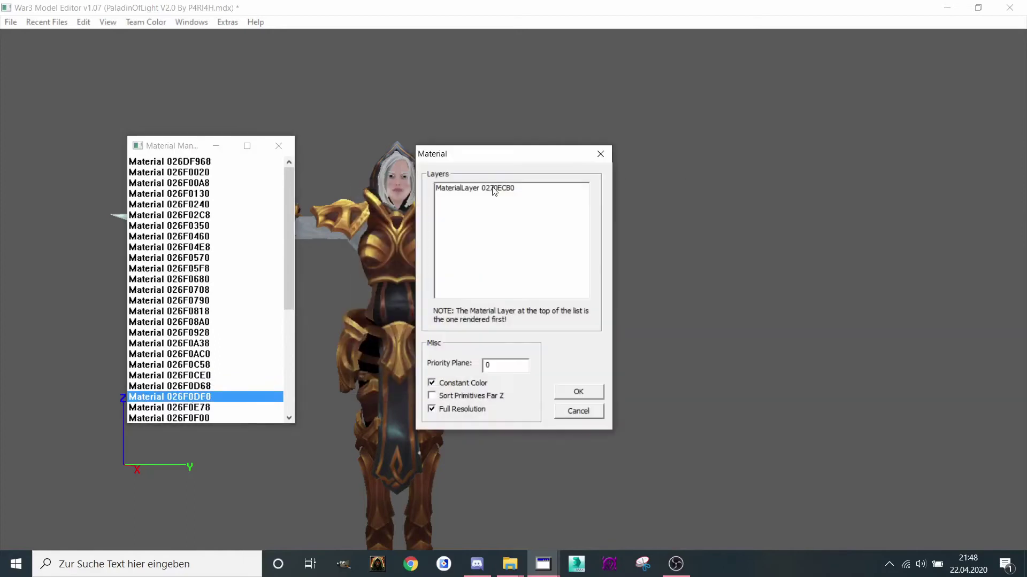
{"action": "double_click", "coordinate": [493, 190]}
{"action": "left_click", "coordinate": [671, 186]}
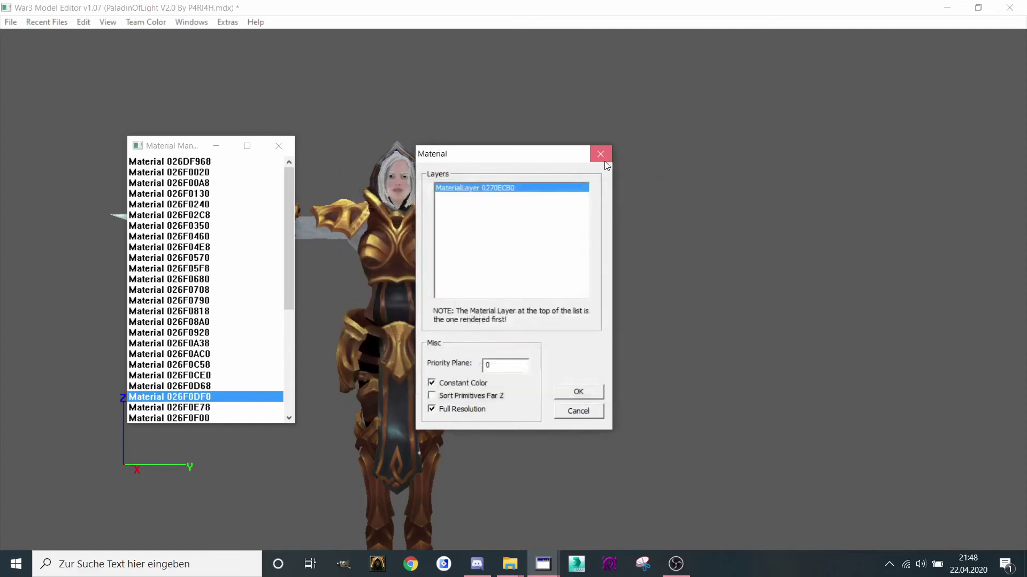
{"action": "left_click", "coordinate": [600, 154]}
{"action": "double_click", "coordinate": [189, 408]}
{"action": "double_click", "coordinate": [487, 190]}
Set hood material 026F0F00's layer filter mode to Transparent
{"action": "left_click", "coordinate": [672, 187]}
{"action": "left_click", "coordinate": [601, 153]}
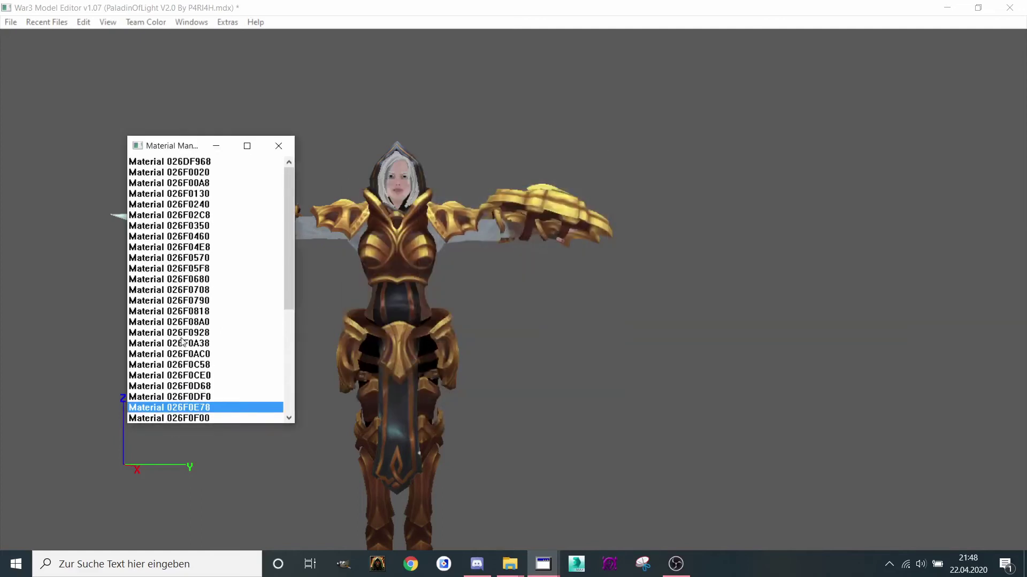
{"action": "scroll", "coordinate": [202, 255], "scroll_direction": "down", "scroll_amount": 4}
{"action": "scroll", "coordinate": [203, 256], "scroll_direction": "down", "scroll_amount": 2}
{"action": "double_click", "coordinate": [209, 225]}
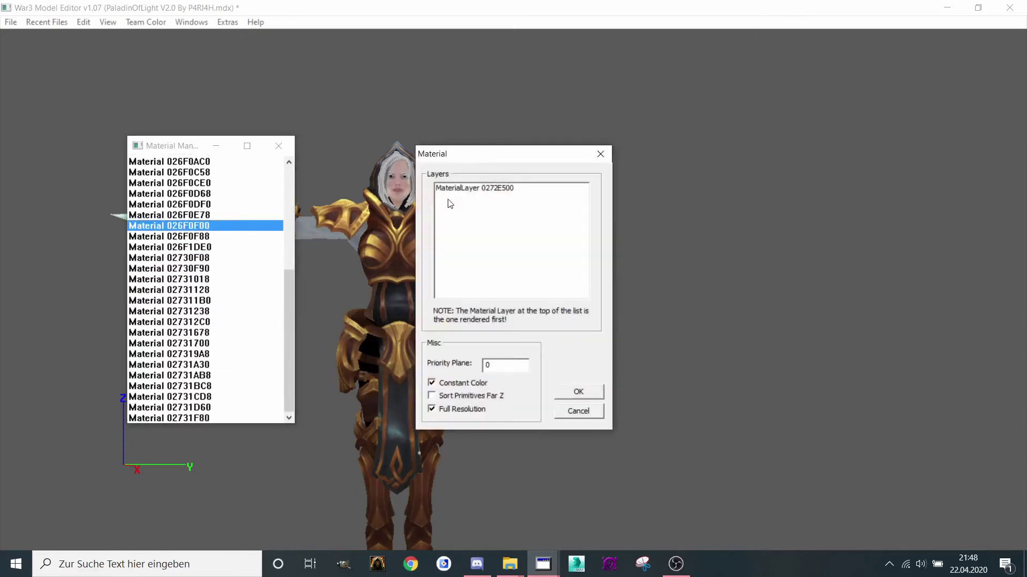
{"action": "double_click", "coordinate": [465, 189]}
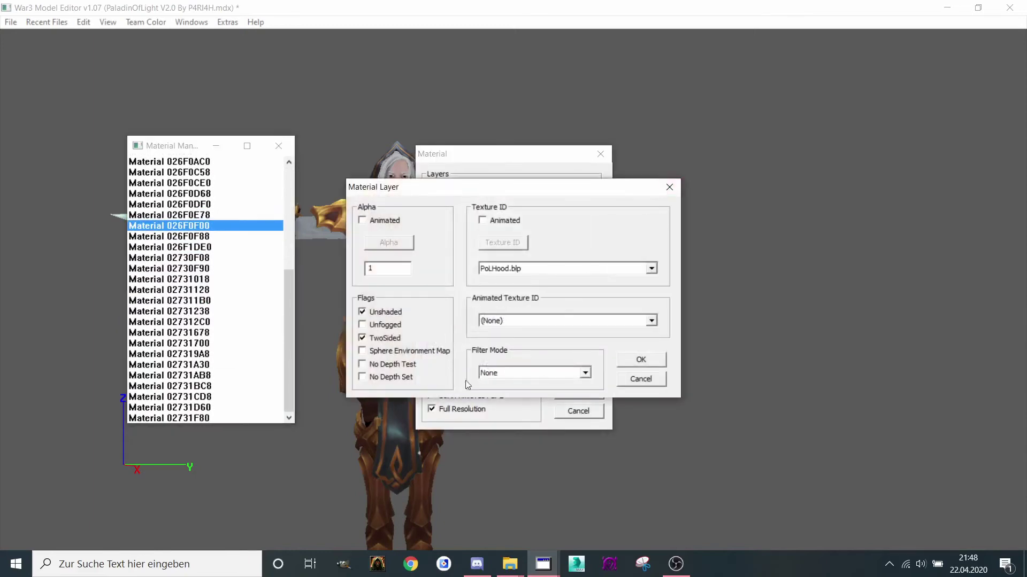
{"action": "left_click", "coordinate": [530, 373]}
{"action": "left_click", "coordinate": [501, 394]}
{"action": "left_click", "coordinate": [641, 360]}
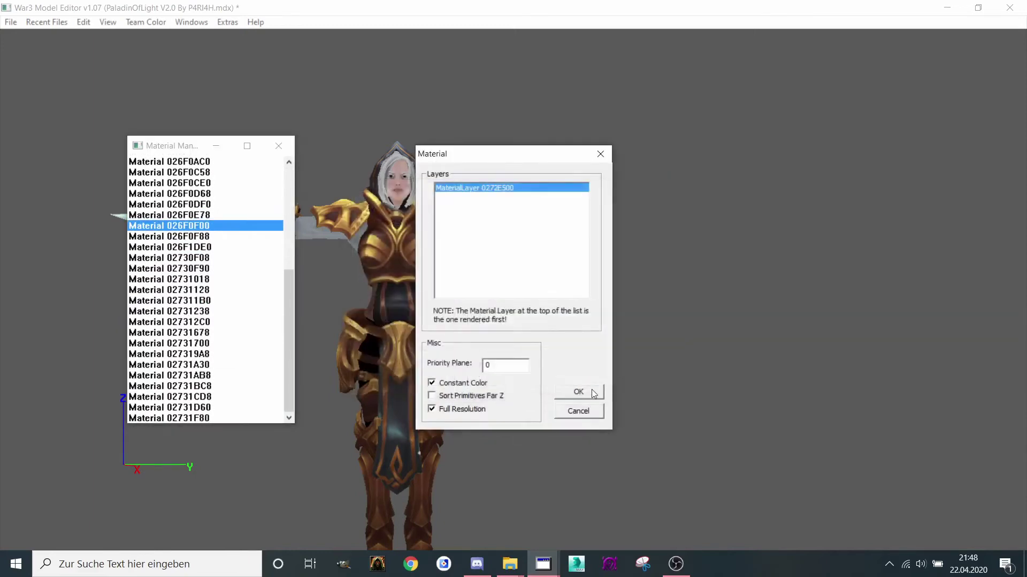
{"action": "left_click", "coordinate": [577, 391]}
Set the second hood material 026F0F88's layer filter mode to Transparent
{"action": "double_click", "coordinate": [188, 237]}
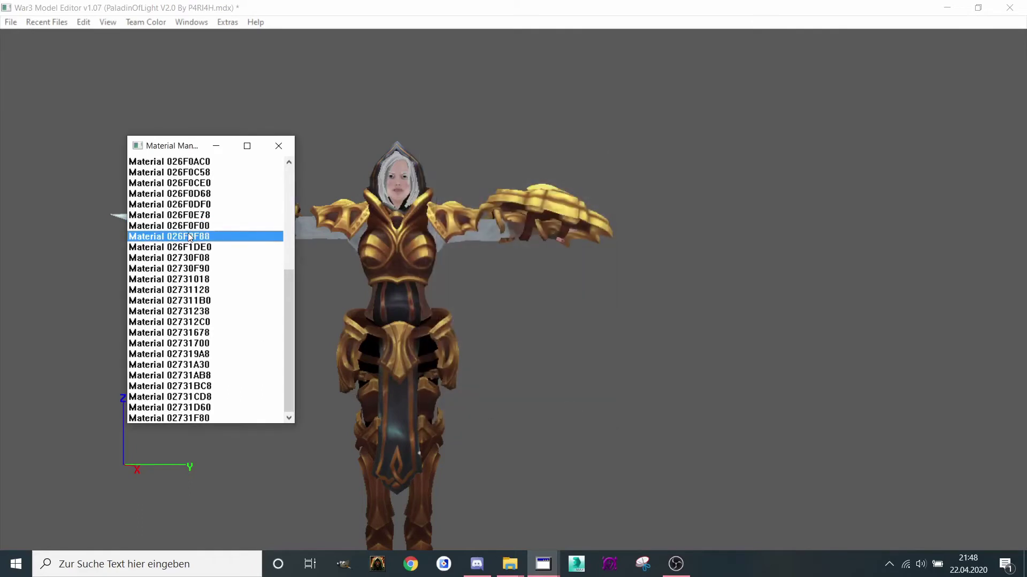
{"action": "double_click", "coordinate": [480, 190]}
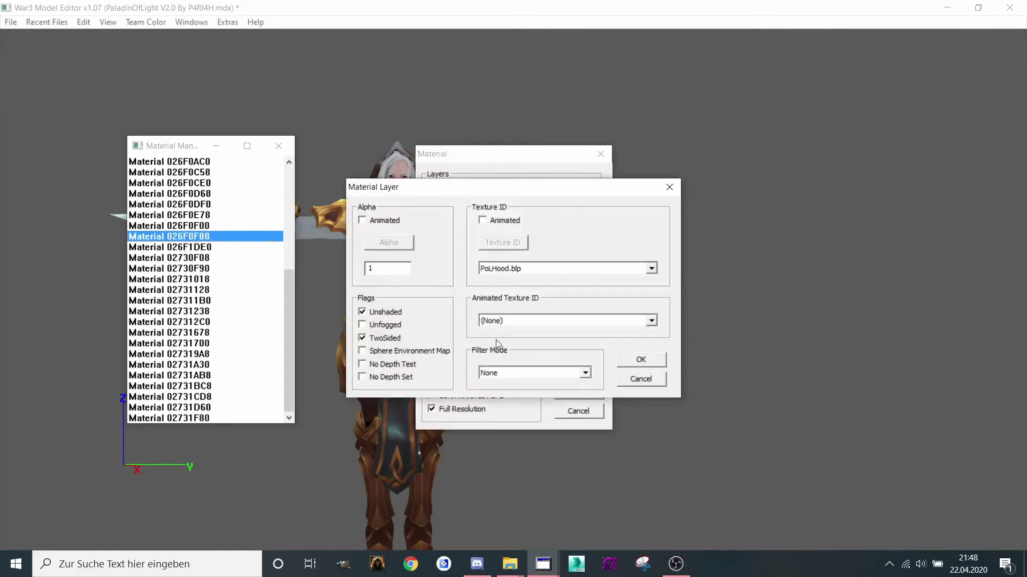
{"action": "left_click", "coordinate": [503, 373]}
{"action": "left_click", "coordinate": [498, 395]}
{"action": "left_click", "coordinate": [640, 360]}
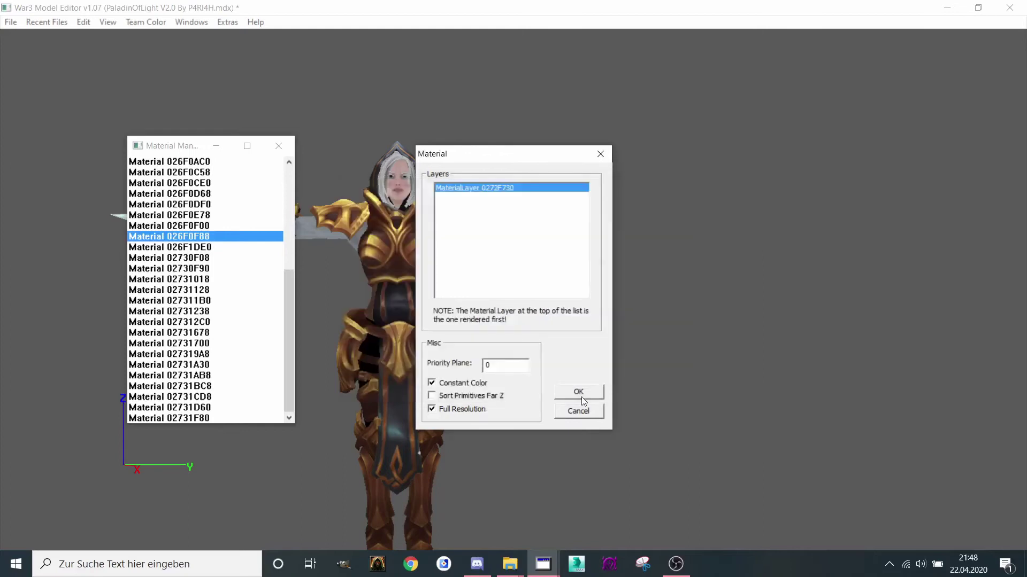
{"action": "left_click", "coordinate": [581, 395]}
Inspect the layers of materials 026F1DE0, 02730F08 and 02730F90
{"action": "double_click", "coordinate": [188, 247]}
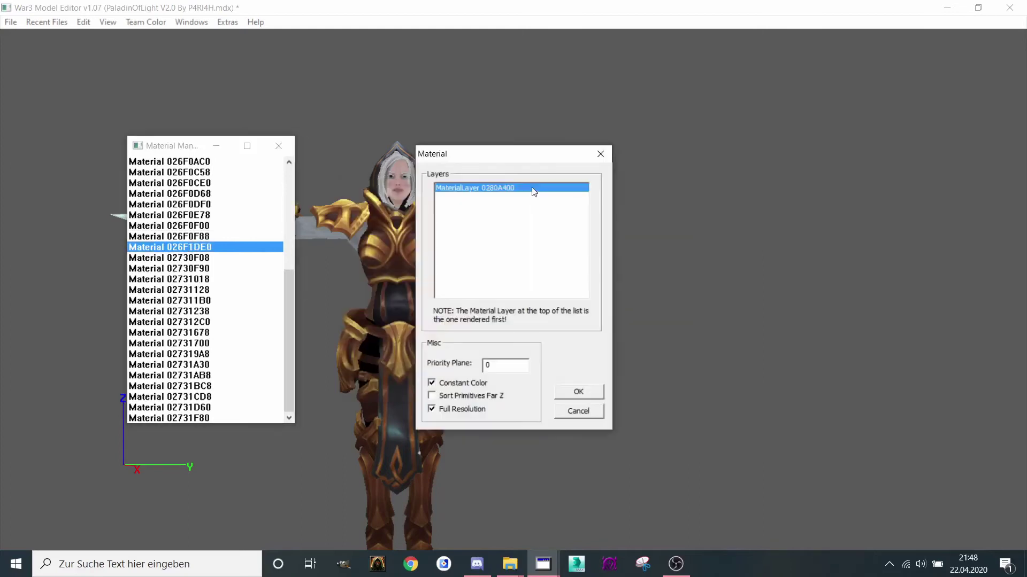
{"action": "double_click", "coordinate": [527, 188]}
{"action": "left_click", "coordinate": [668, 188]}
{"action": "left_click", "coordinate": [600, 154]}
{"action": "double_click", "coordinate": [194, 258]}
{"action": "left_click", "coordinate": [509, 189]}
{"action": "double_click", "coordinate": [509, 188]}
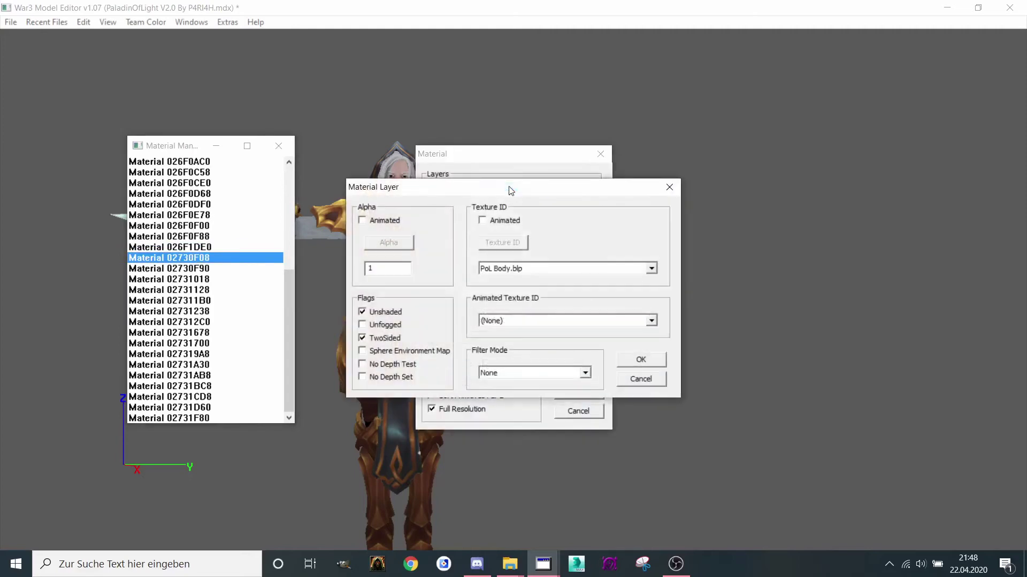
{"action": "left_click", "coordinate": [669, 186]}
{"action": "left_click", "coordinate": [600, 153]}
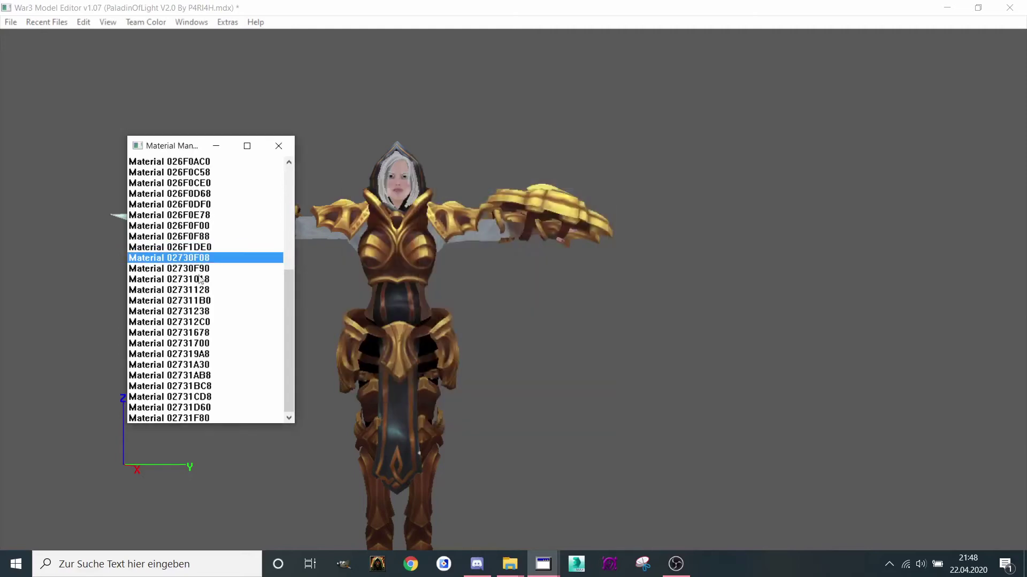
{"action": "double_click", "coordinate": [200, 269]}
{"action": "double_click", "coordinate": [518, 189]}
Remove the unused material 02730F90 from the model
{"action": "left_click", "coordinate": [669, 191]}
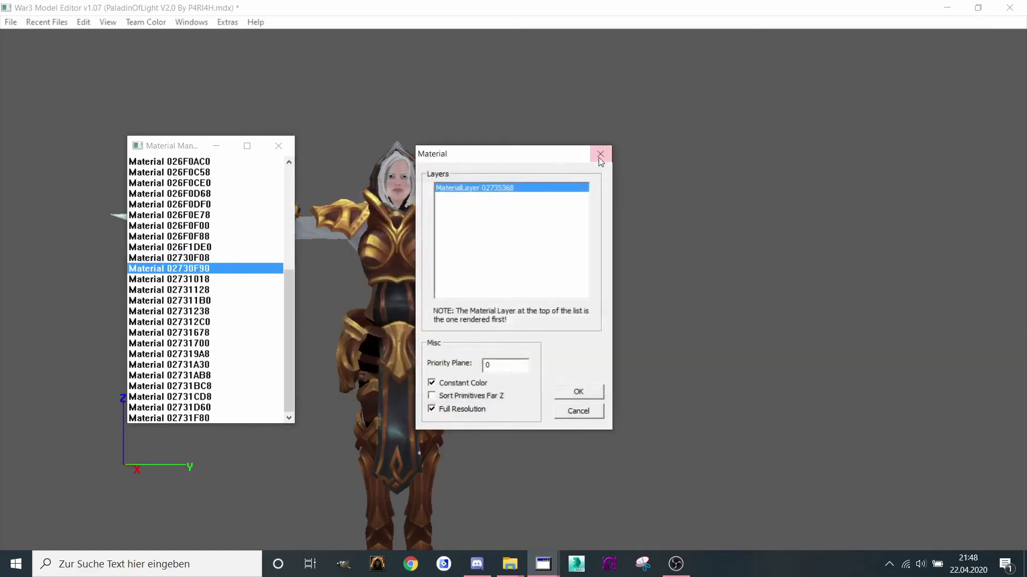
{"action": "left_click", "coordinate": [600, 153]}
{"action": "right_click", "coordinate": [208, 275]}
{"action": "left_click", "coordinate": [221, 297]}
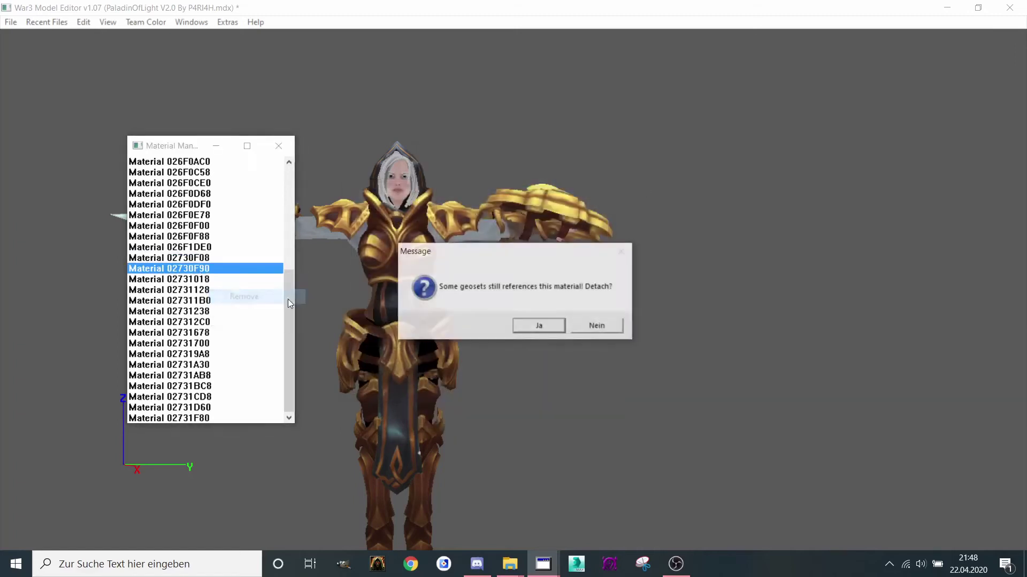
{"action": "left_click", "coordinate": [540, 323]}
Inspect the layer textures of materials 02731018, 02731128 and 027311B0
{"action": "double_click", "coordinate": [199, 271]}
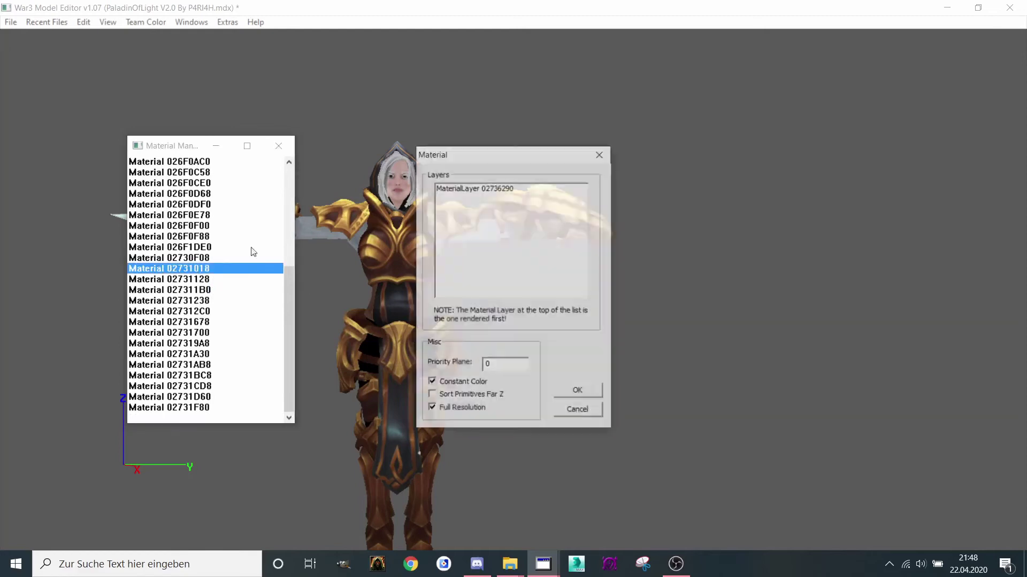
{"action": "double_click", "coordinate": [492, 195]}
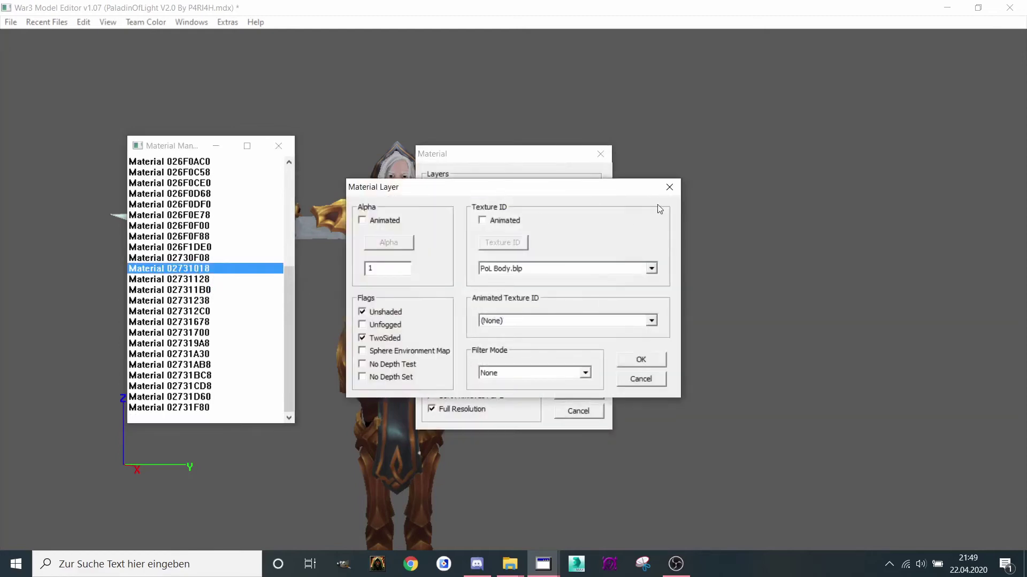
{"action": "left_click", "coordinate": [669, 186]}
{"action": "left_click", "coordinate": [600, 154]}
{"action": "double_click", "coordinate": [193, 280]}
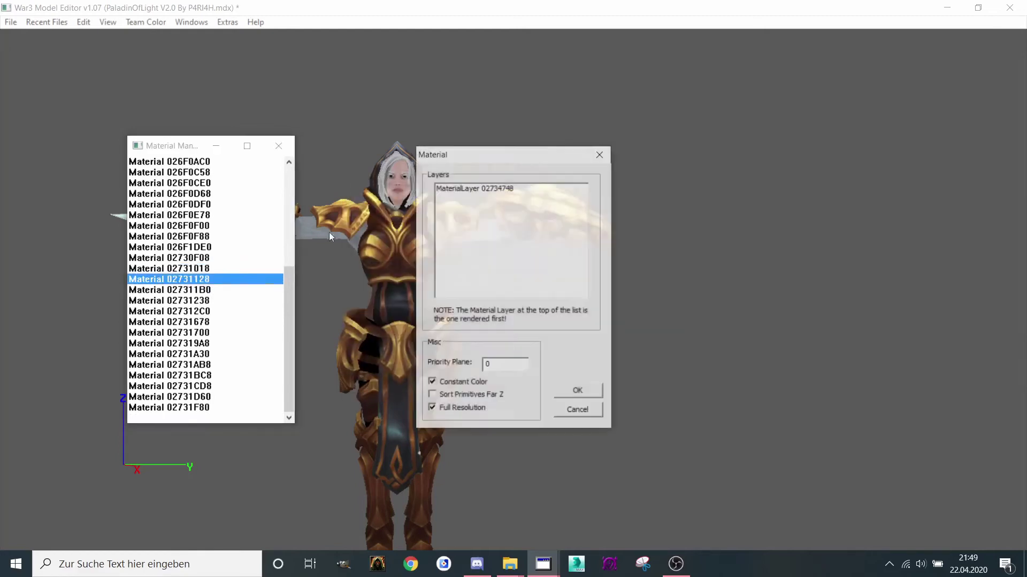
{"action": "double_click", "coordinate": [522, 190]}
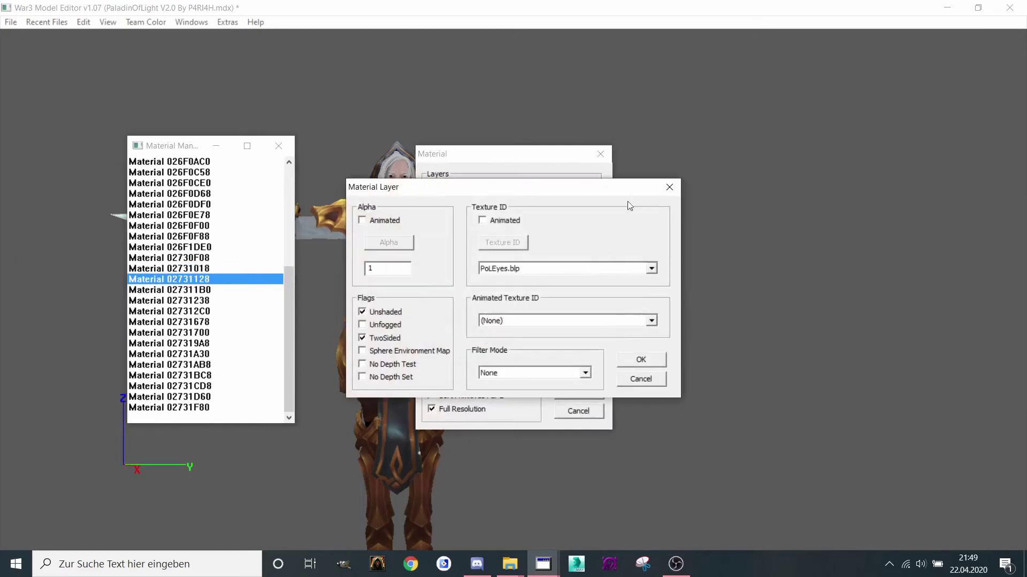
{"action": "left_click", "coordinate": [669, 187]}
{"action": "left_click", "coordinate": [600, 153]}
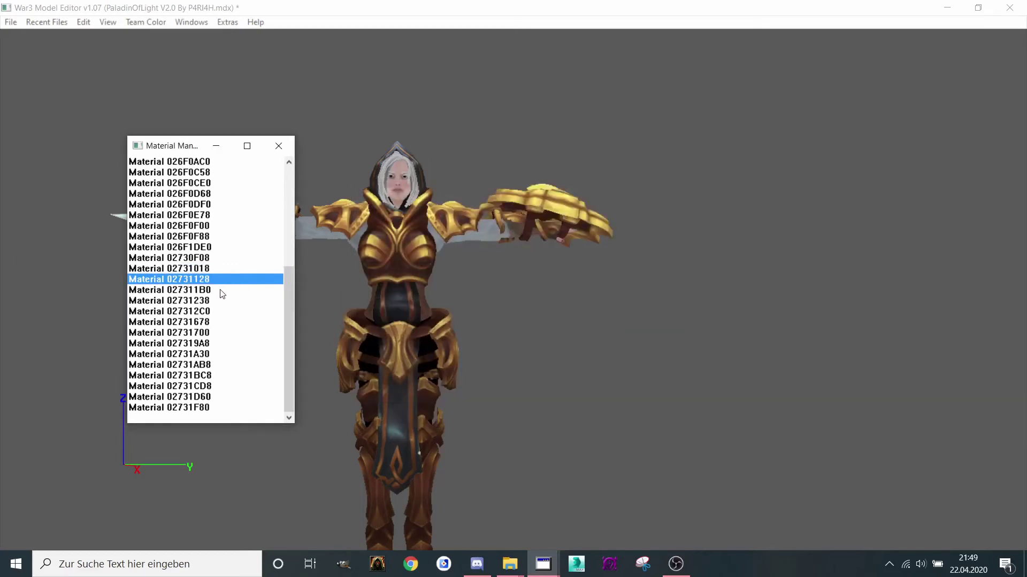
{"action": "double_click", "coordinate": [222, 290]}
{"action": "double_click", "coordinate": [462, 188]}
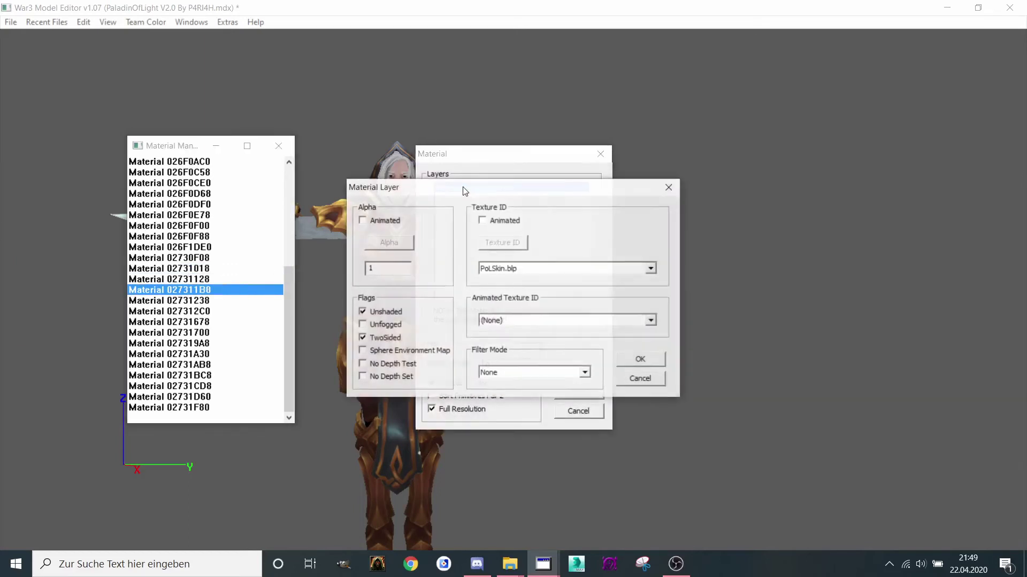
{"action": "left_click", "coordinate": [669, 188]}
{"action": "left_click", "coordinate": [602, 155]}
Inspect the layer textures of materials 02731238 and 027312C0
{"action": "double_click", "coordinate": [204, 301]}
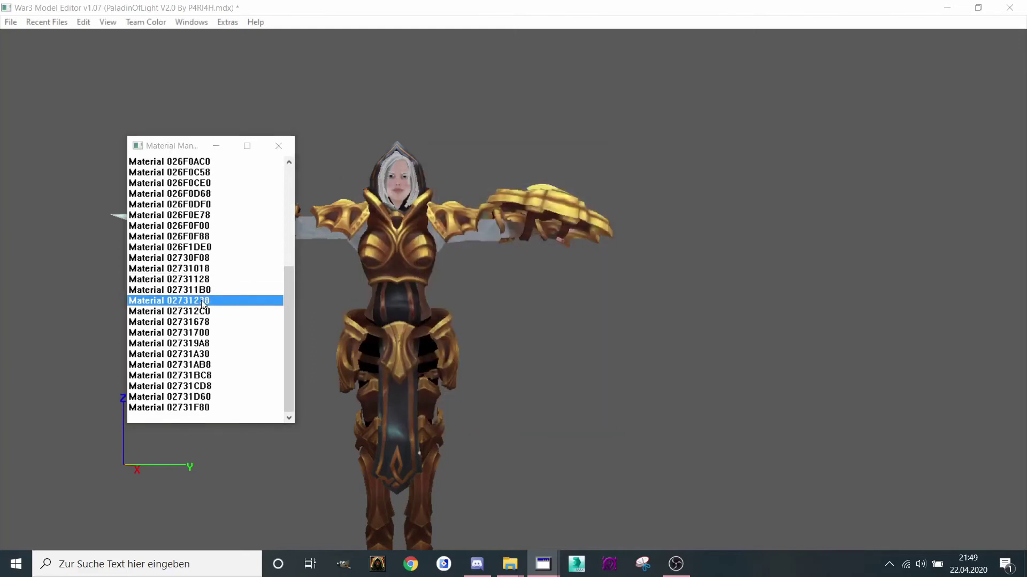
{"action": "double_click", "coordinate": [498, 187]}
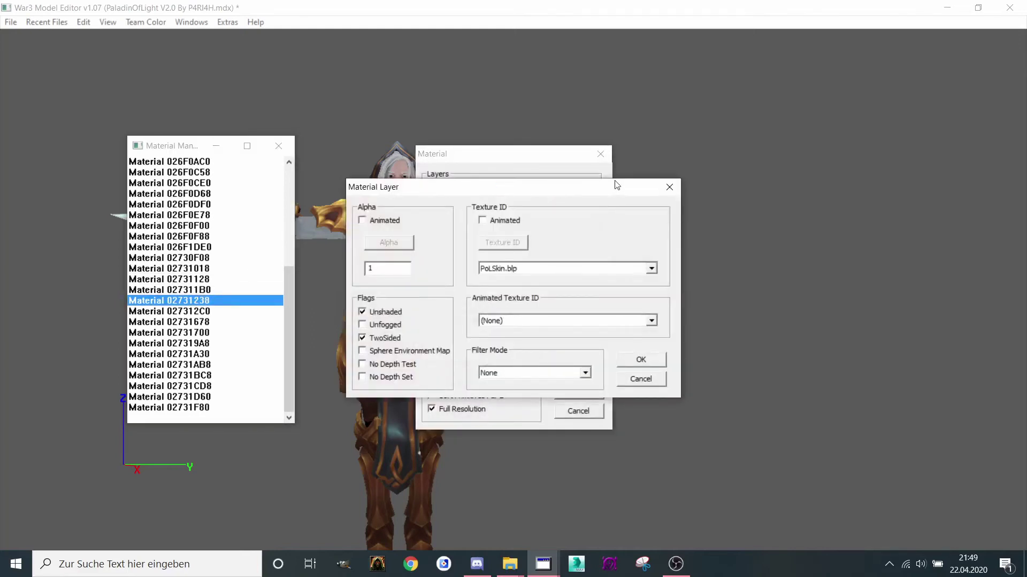
{"action": "left_click", "coordinate": [669, 187]}
{"action": "left_click", "coordinate": [601, 154]}
{"action": "double_click", "coordinate": [238, 311]}
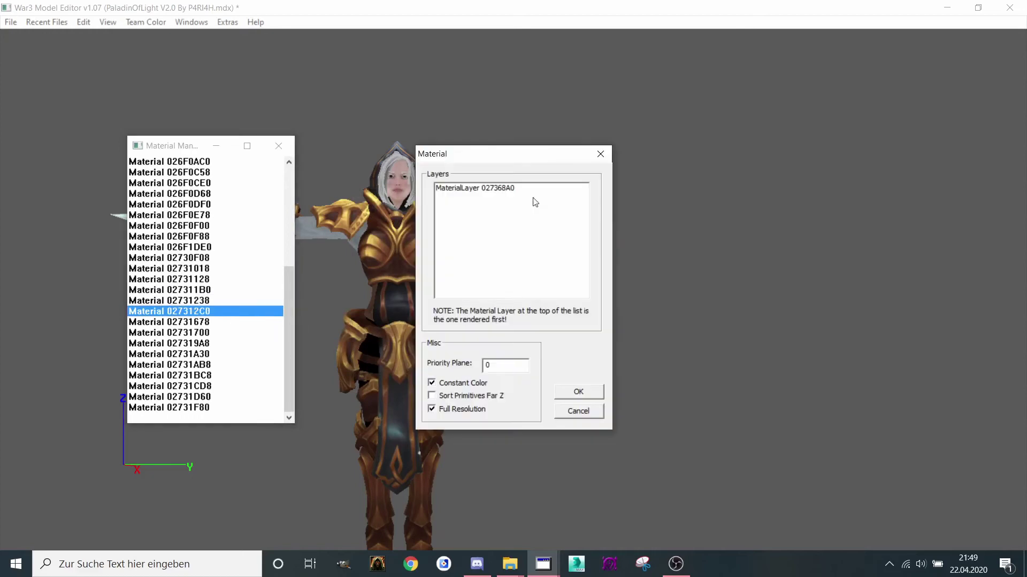
{"action": "left_click", "coordinate": [541, 190]}
{"action": "double_click", "coordinate": [542, 189]}
{"action": "left_click", "coordinate": [669, 188]}
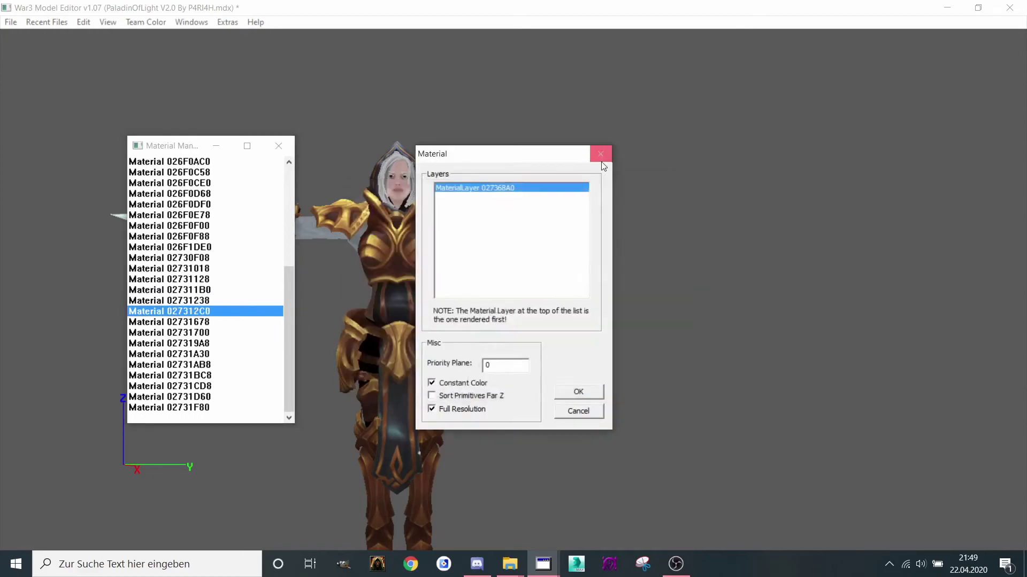
{"action": "left_click", "coordinate": [601, 155]}
Set hair material 02731678's PoL Hair.blp layer to Transparent filter mode
{"action": "double_click", "coordinate": [160, 322]}
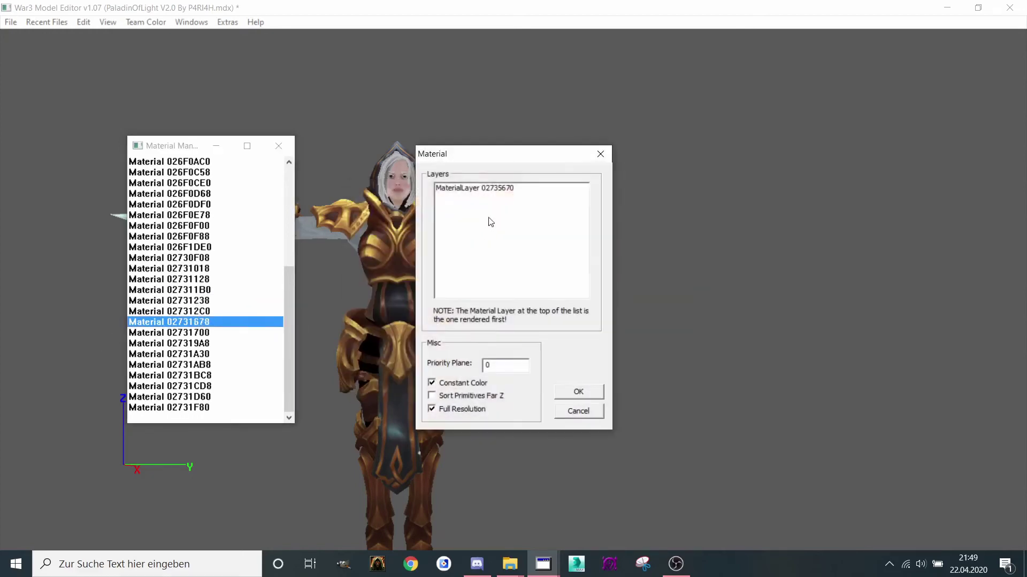
{"action": "double_click", "coordinate": [518, 189]}
{"action": "left_click", "coordinate": [505, 373]}
{"action": "left_click", "coordinate": [499, 394]}
{"action": "left_click", "coordinate": [632, 362]}
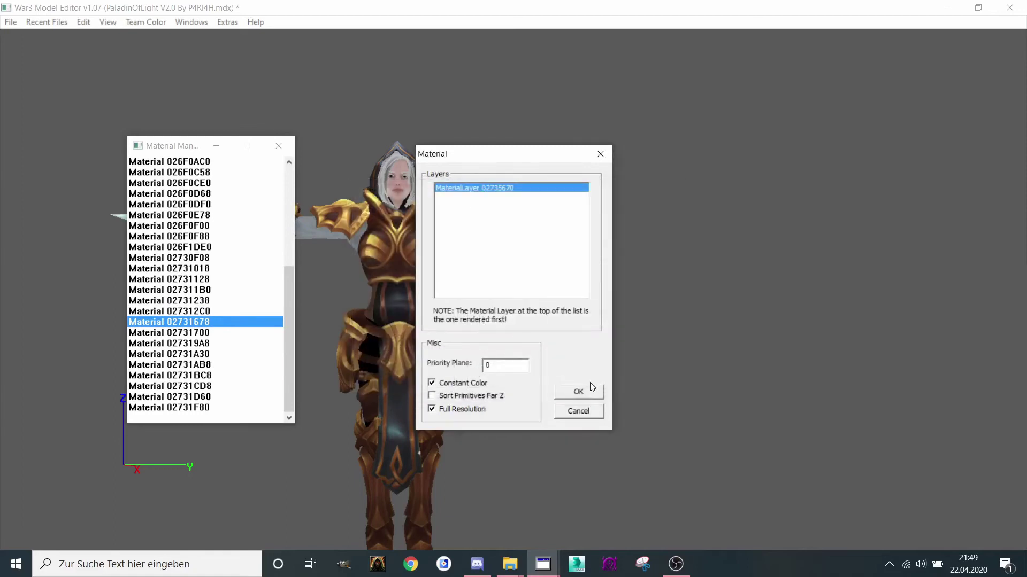
{"action": "left_click", "coordinate": [589, 385]}
Check material 02731700's texture, then delete this unused T-pose material
{"action": "double_click", "coordinate": [228, 333]}
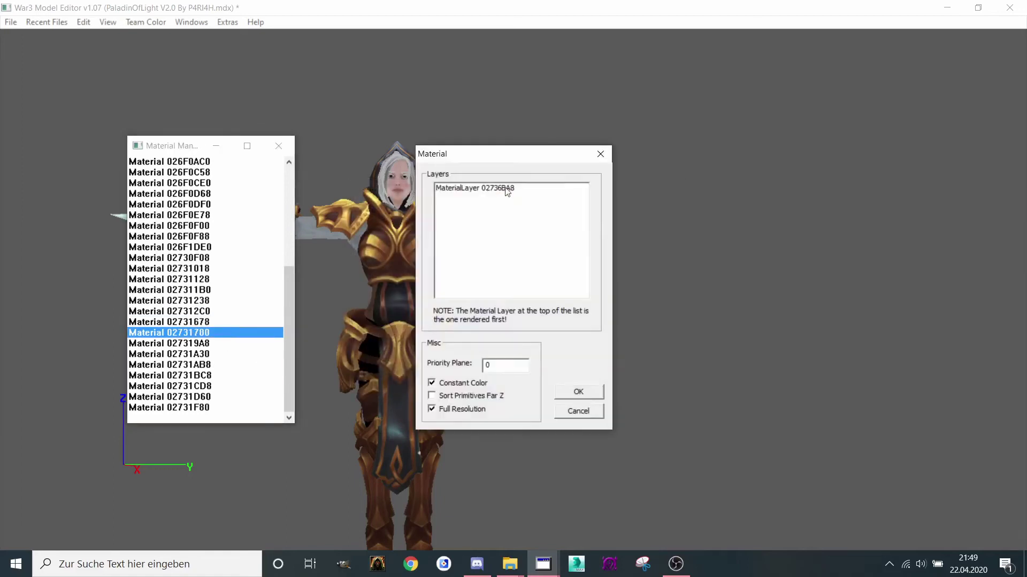
{"action": "double_click", "coordinate": [506, 189]}
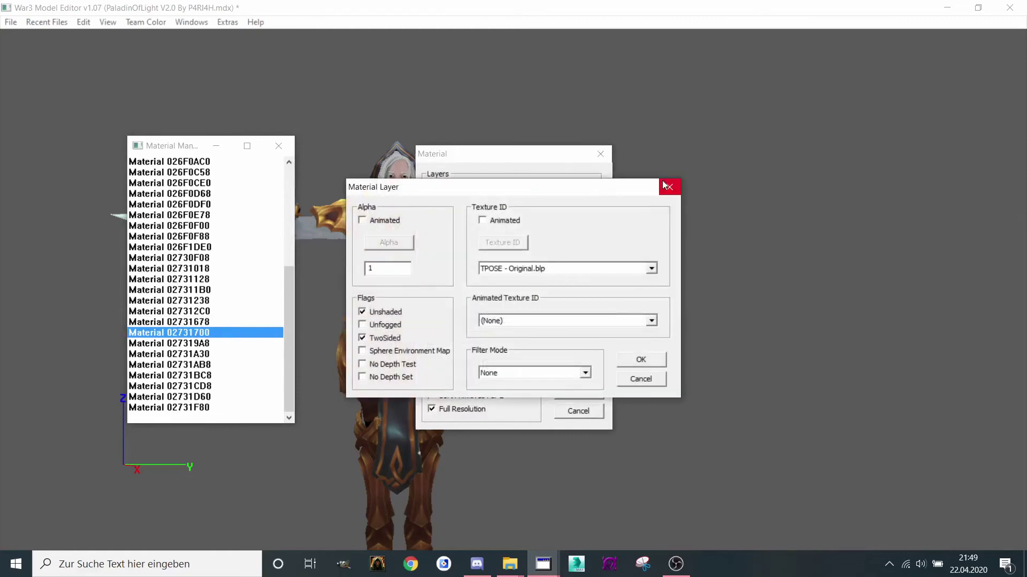
{"action": "left_click", "coordinate": [668, 187]}
{"action": "key", "text": "Escape"}
{"action": "key", "text": "Escape"}
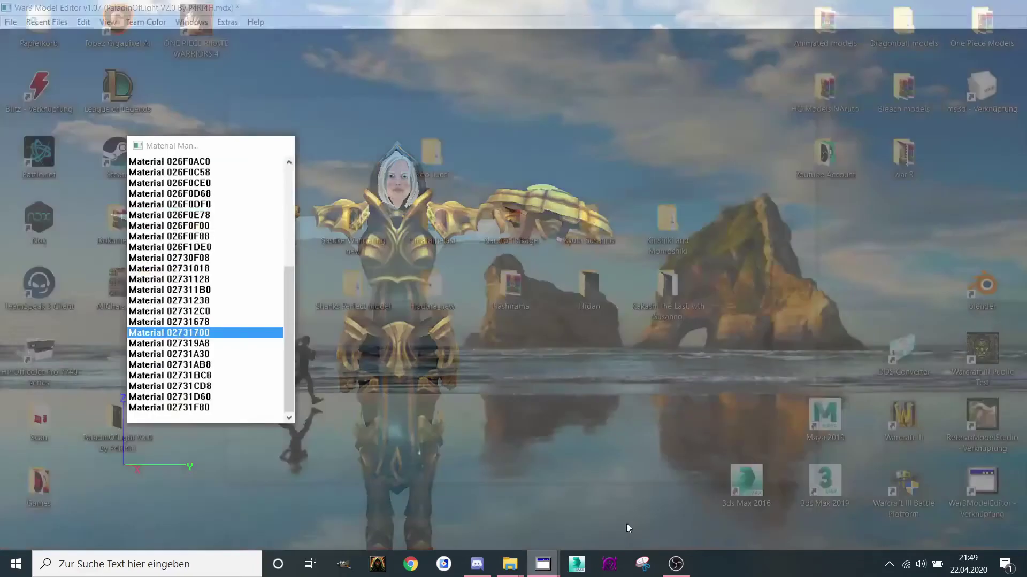
{"action": "left_click", "coordinate": [626, 524]}
{"action": "right_click", "coordinate": [194, 335]}
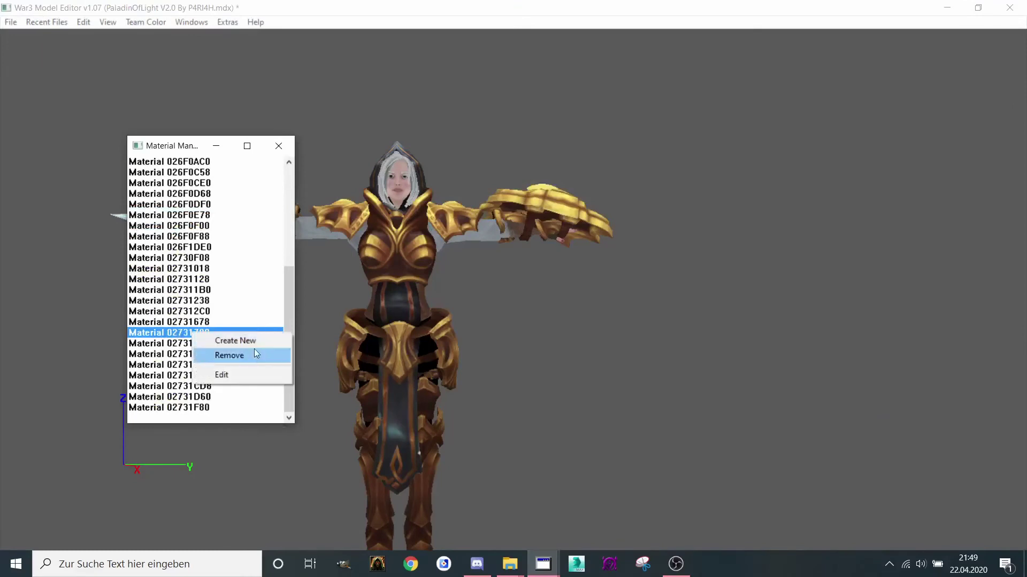
{"action": "left_click", "coordinate": [230, 356]}
{"action": "left_click", "coordinate": [537, 325]}
Inspect the layer textures of materials 02731A30 and 02731AB8
{"action": "double_click", "coordinate": [207, 347]}
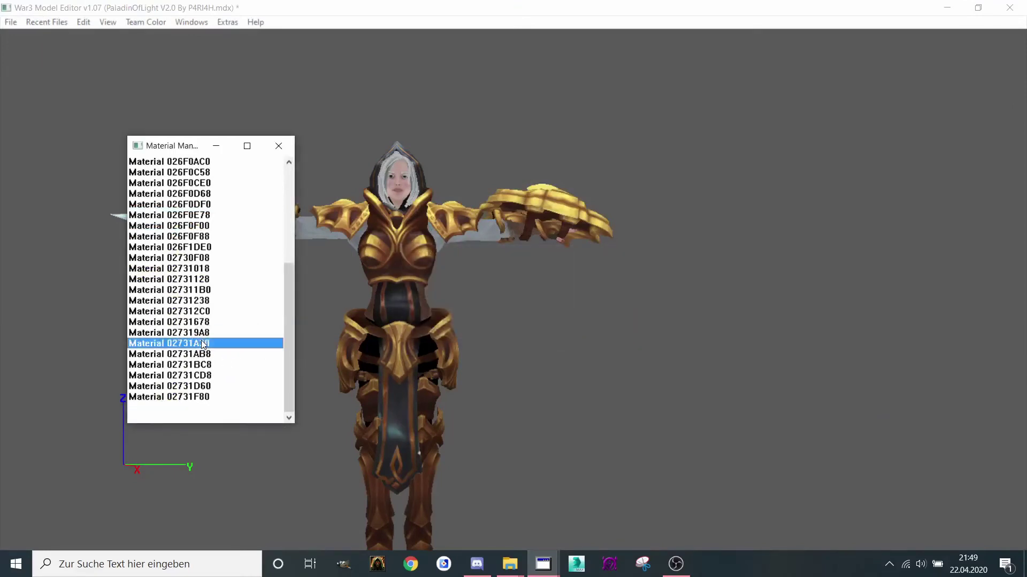
{"action": "double_click", "coordinate": [537, 206]}
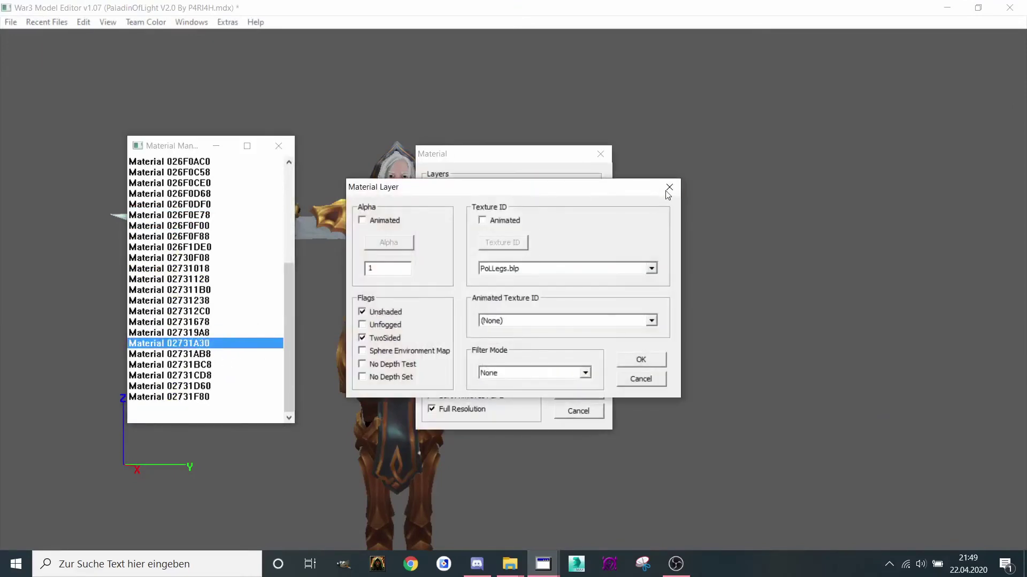
{"action": "left_click", "coordinate": [668, 188]}
{"action": "key", "text": "Escape"}
{"action": "double_click", "coordinate": [225, 354]}
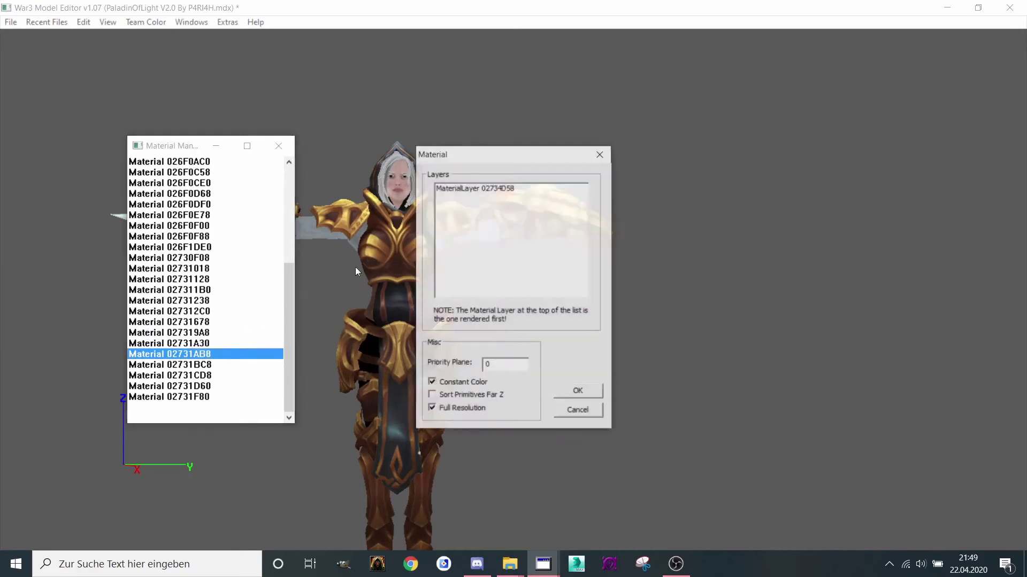
{"action": "double_click", "coordinate": [518, 192]}
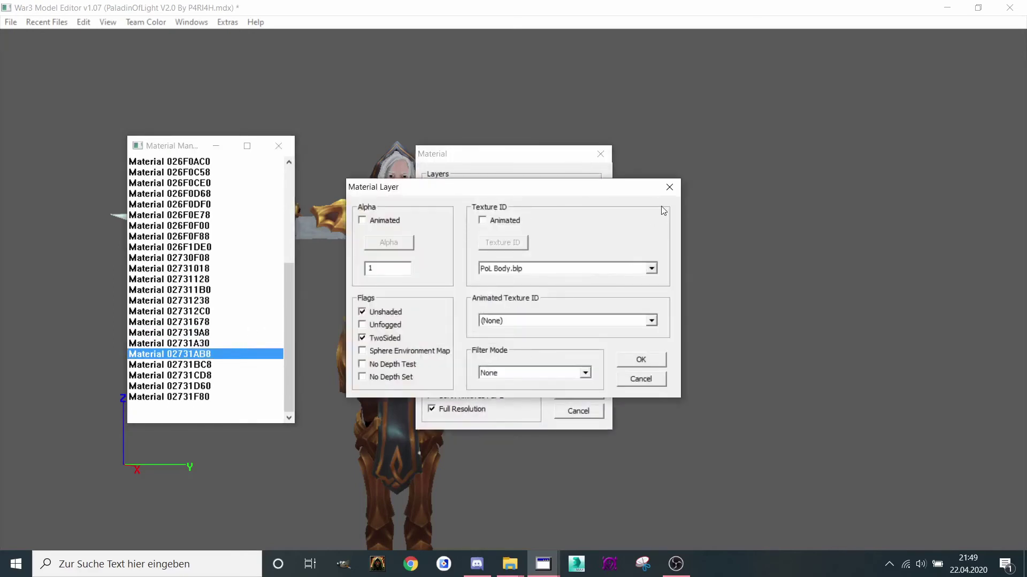
{"action": "left_click", "coordinate": [669, 187]}
{"action": "left_click", "coordinate": [600, 153]}
Inspect the layer textures of materials 02731BC8 and 02731CD8
{"action": "left_click", "coordinate": [181, 366]}
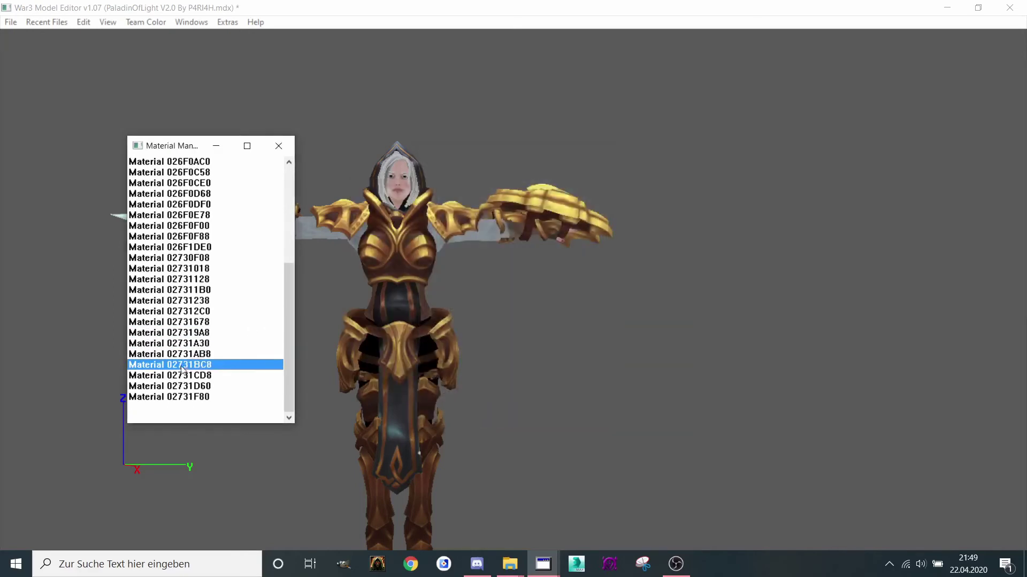
{"action": "double_click", "coordinate": [182, 366]}
{"action": "double_click", "coordinate": [481, 194]}
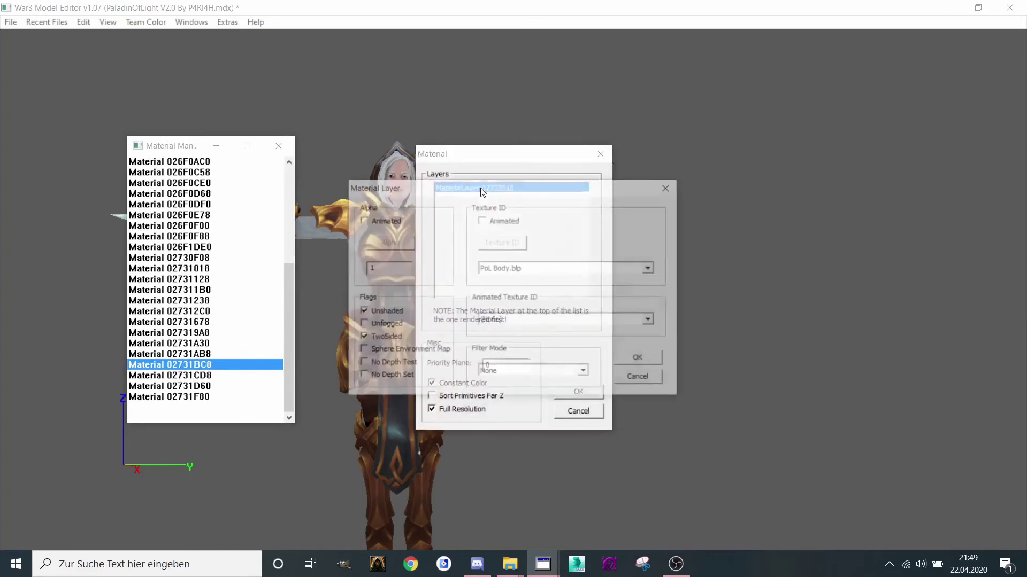
{"action": "left_click", "coordinate": [669, 186]}
{"action": "left_click", "coordinate": [600, 154]}
{"action": "double_click", "coordinate": [181, 375]}
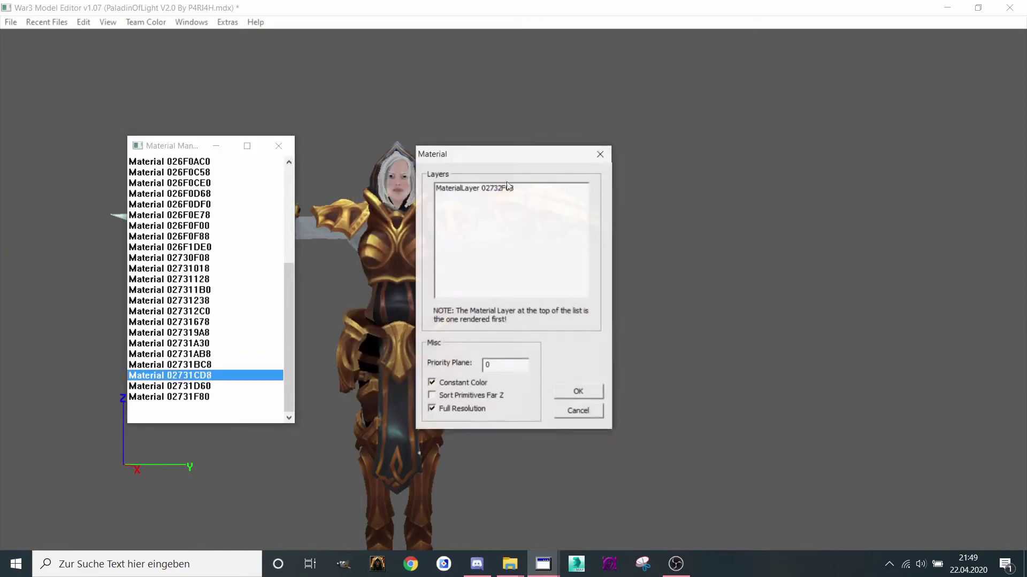
{"action": "double_click", "coordinate": [479, 194]}
{"action": "left_click", "coordinate": [669, 188]}
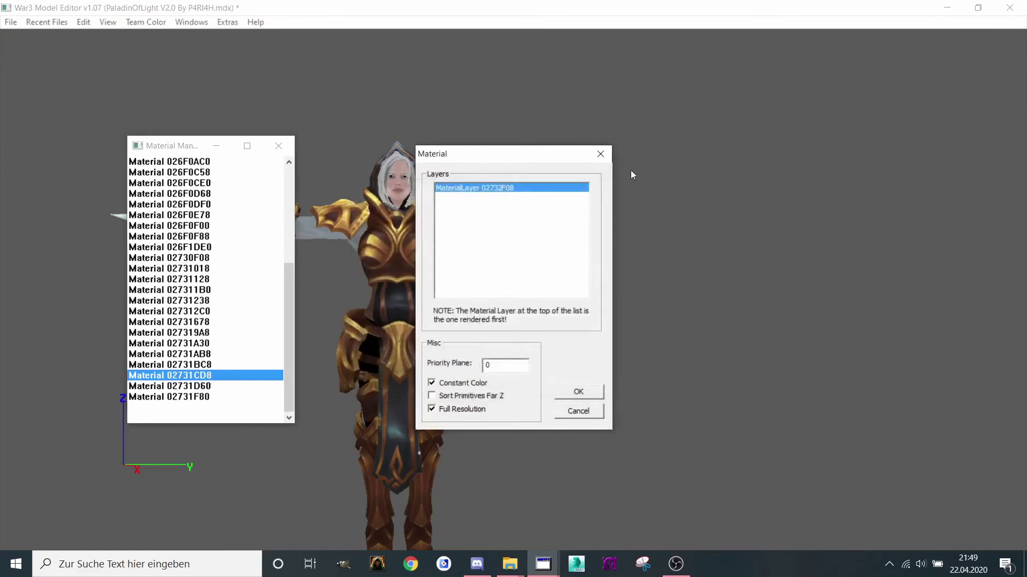
{"action": "left_click", "coordinate": [600, 153]}
Inspect the layer textures of materials 02731D60 and 02731F80
{"action": "left_click", "coordinate": [278, 145]}
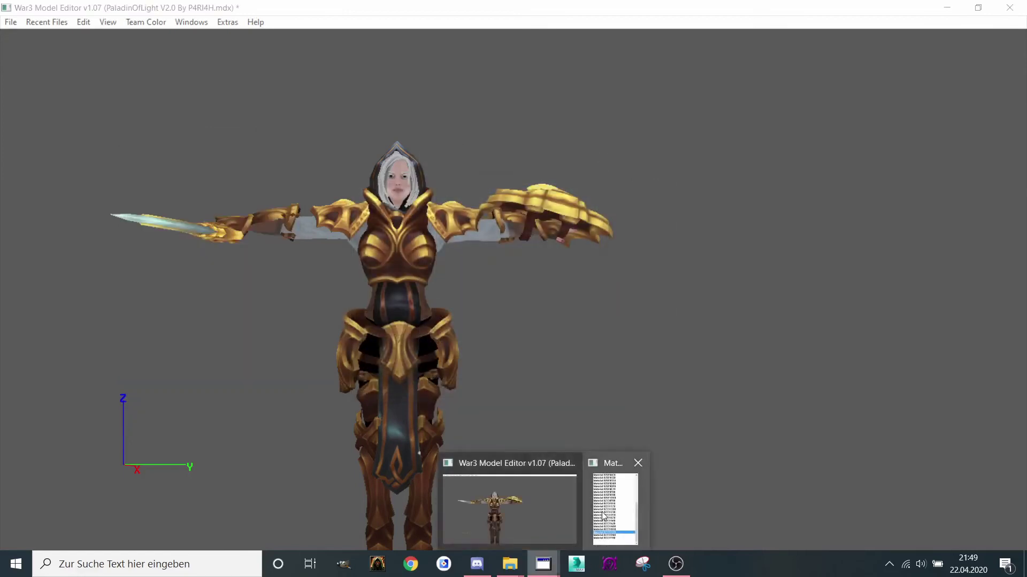
{"action": "left_click", "coordinate": [544, 564]}
{"action": "double_click", "coordinate": [179, 387]}
{"action": "double_click", "coordinate": [476, 192]}
{"action": "left_click", "coordinate": [668, 187]}
{"action": "left_click", "coordinate": [600, 153]}
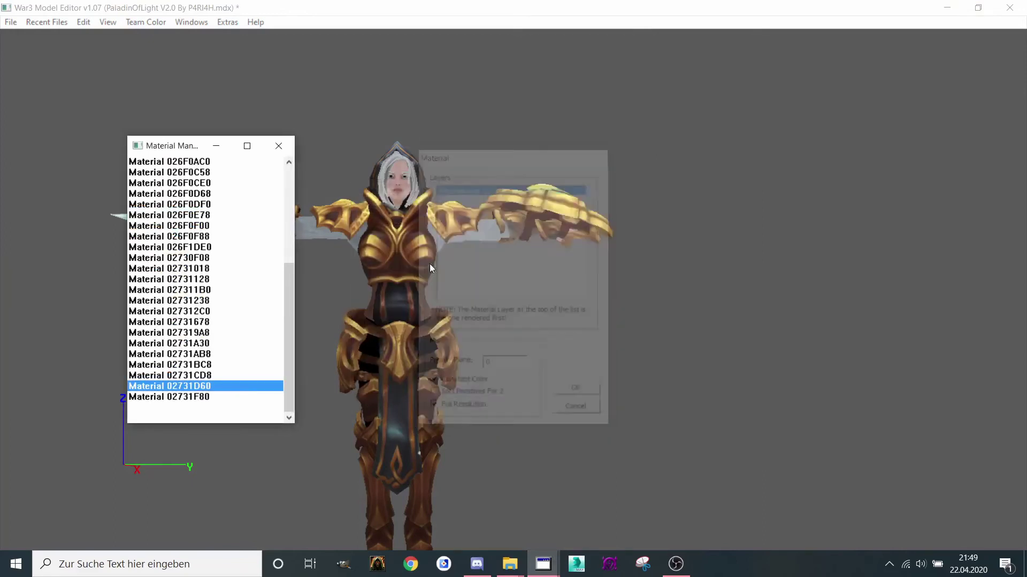
{"action": "double_click", "coordinate": [178, 397]}
{"action": "double_click", "coordinate": [527, 188]}
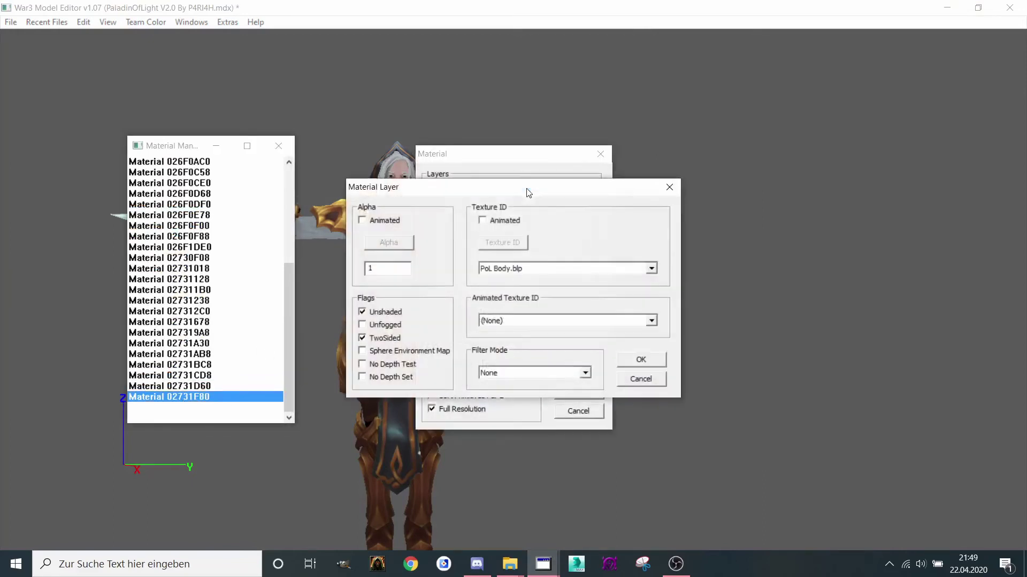
{"action": "left_click", "coordinate": [669, 187]}
{"action": "left_click", "coordinate": [600, 153]}
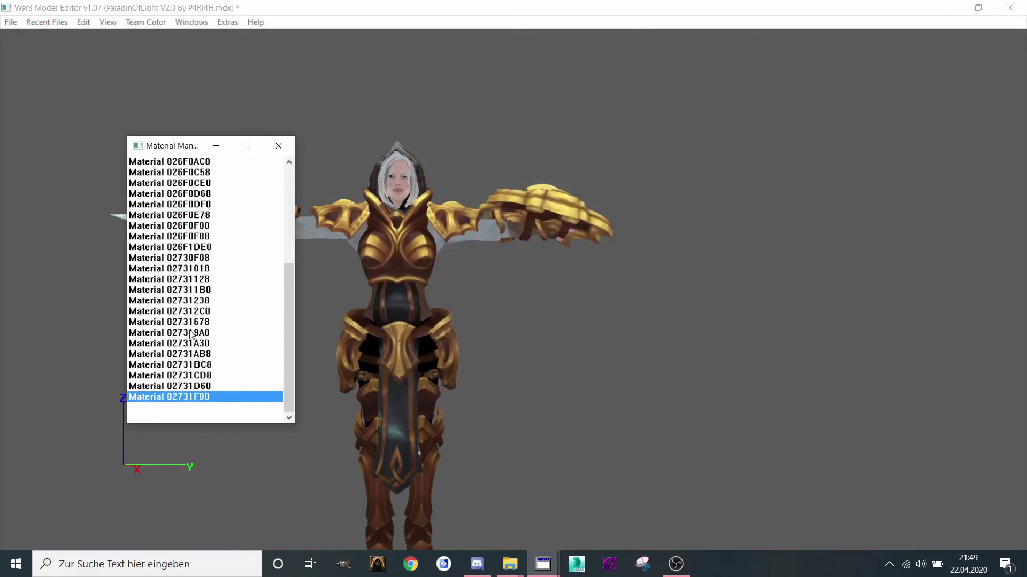
Check material 027319A8's texture and verify the hair layer now shows Transparent
{"action": "double_click", "coordinate": [190, 333]}
{"action": "double_click", "coordinate": [543, 189]}
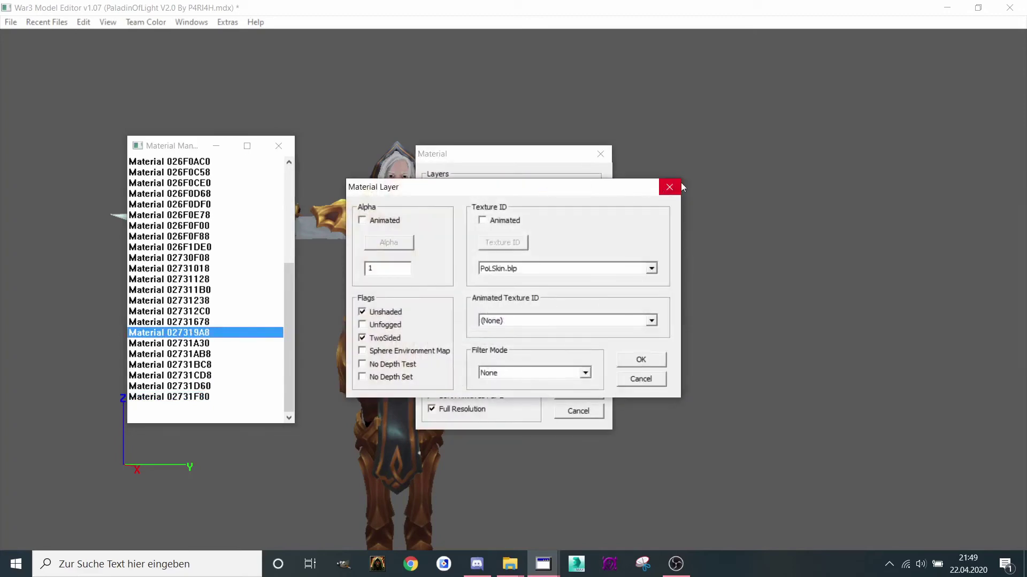
{"action": "left_click", "coordinate": [669, 187]}
{"action": "left_click", "coordinate": [600, 153]}
{"action": "double_click", "coordinate": [189, 322]}
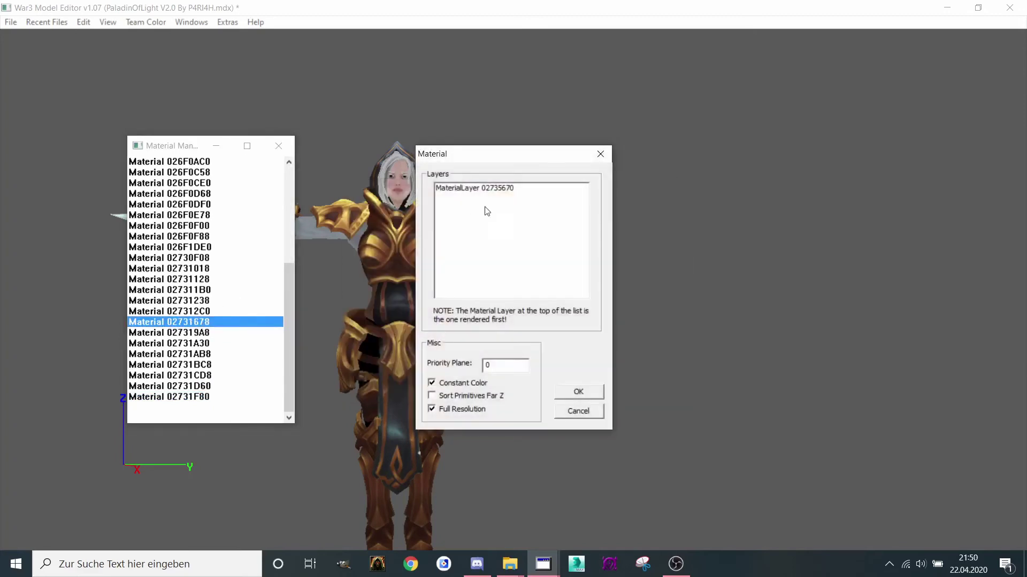
{"action": "double_click", "coordinate": [485, 188]}
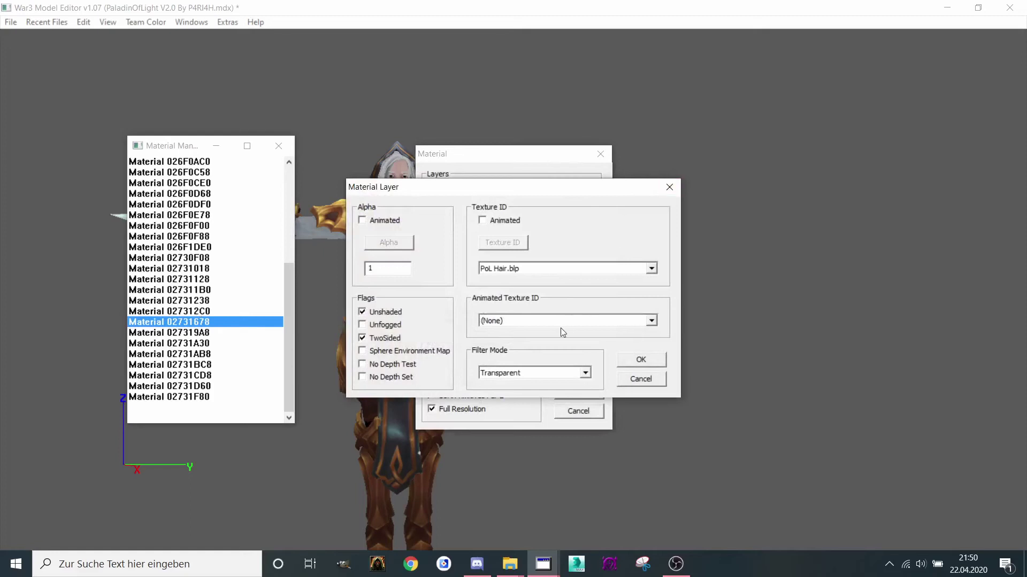
{"action": "left_click", "coordinate": [670, 187]}
{"action": "left_click", "coordinate": [600, 154]}
Recheck the layer texture of material 027312C0
{"action": "double_click", "coordinate": [183, 312]}
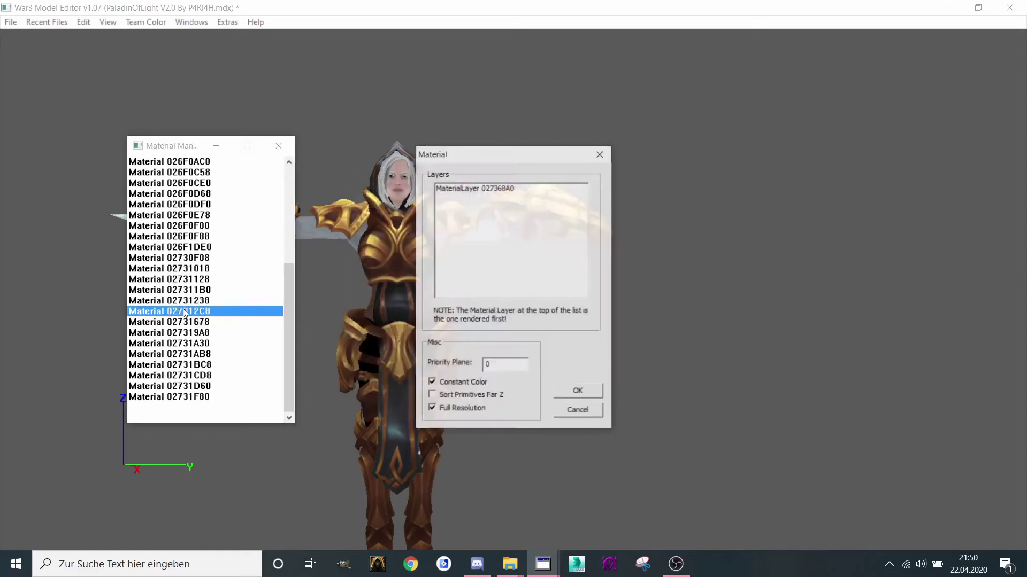
{"action": "double_click", "coordinate": [518, 192]}
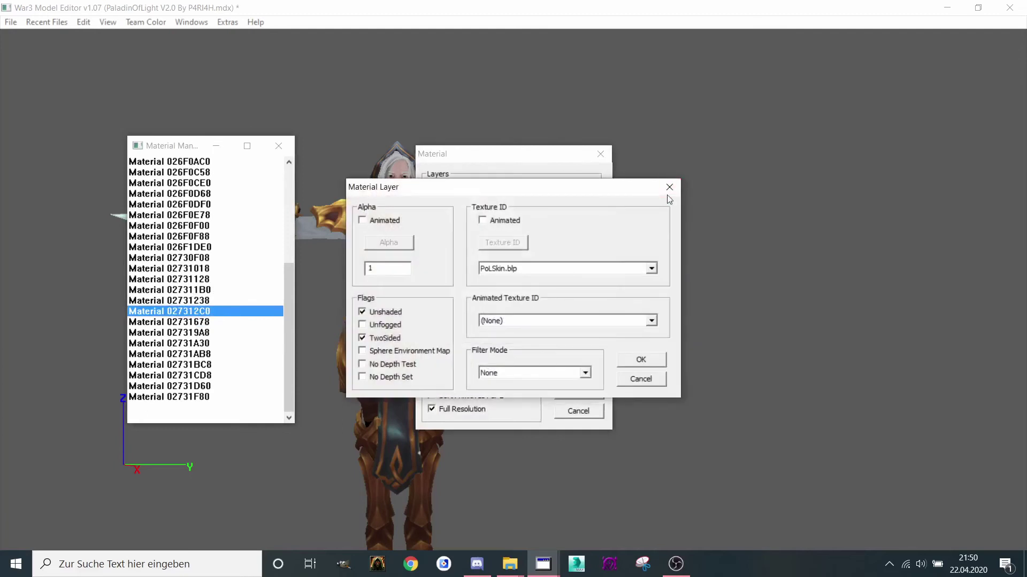
{"action": "key", "text": "Escape"}
{"action": "left_click", "coordinate": [600, 153]}
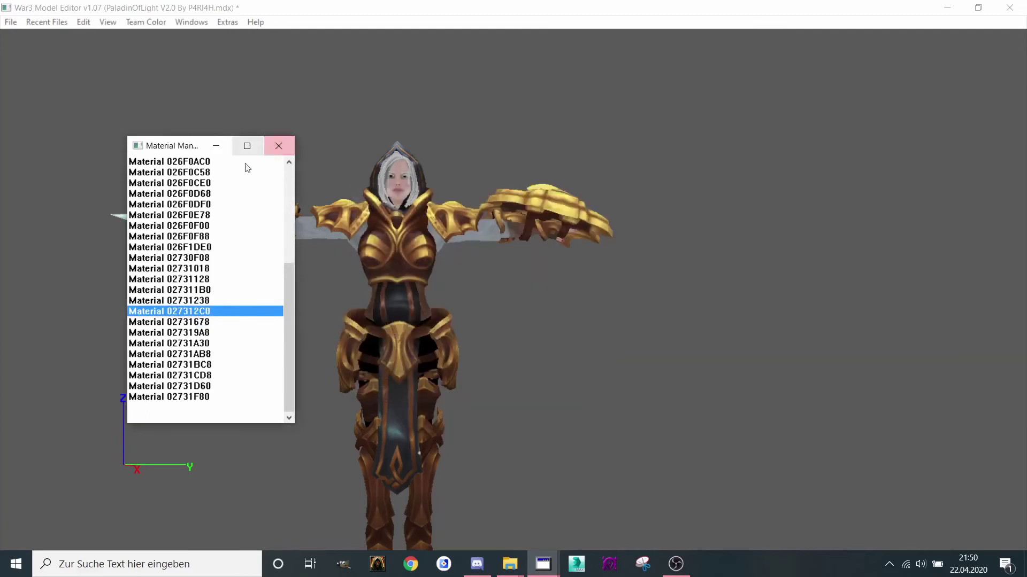
{"action": "scroll", "coordinate": [230, 241], "scroll_direction": "up", "scroll_amount": 2}
{"action": "scroll", "coordinate": [209, 225], "scroll_direction": "up", "scroll_amount": 4}
Delete the unused material 026DF968 from the model
{"action": "right_click", "coordinate": [190, 165]}
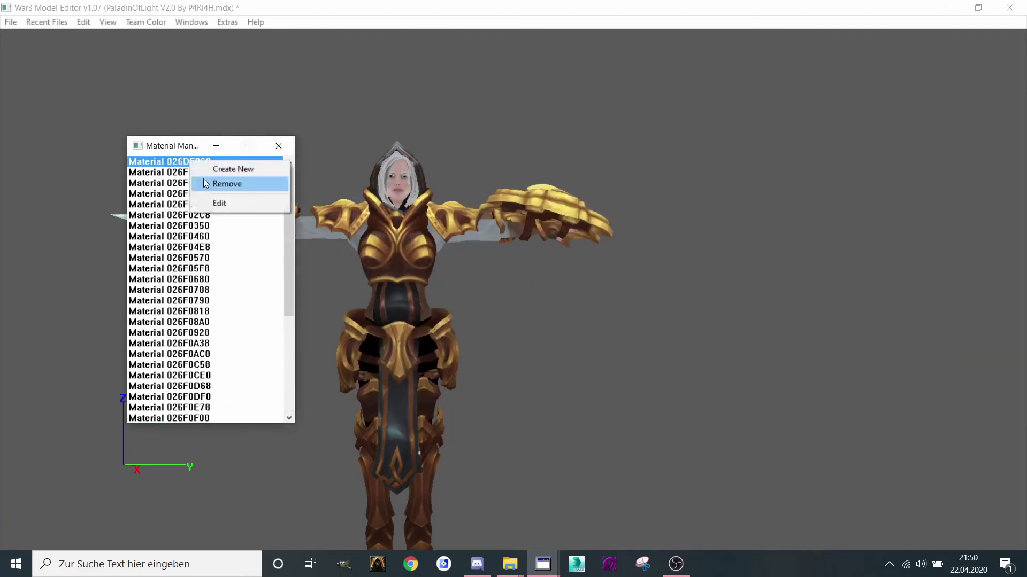
{"action": "left_click", "coordinate": [225, 183]}
{"action": "left_click", "coordinate": [535, 326]}
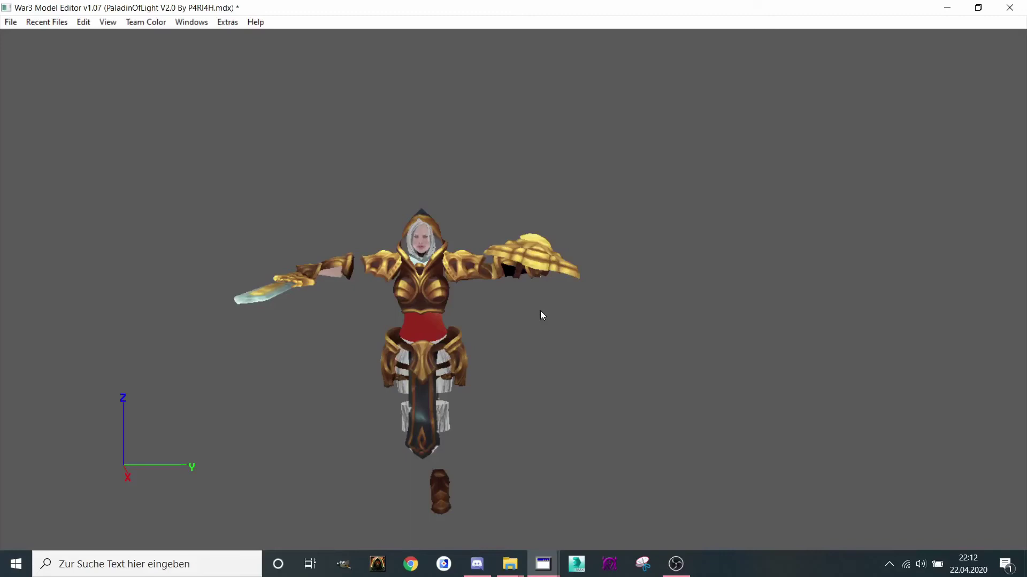
Bring up the Geoset Manager from the window list, then put it away
{"action": "left_click", "coordinate": [195, 23]}
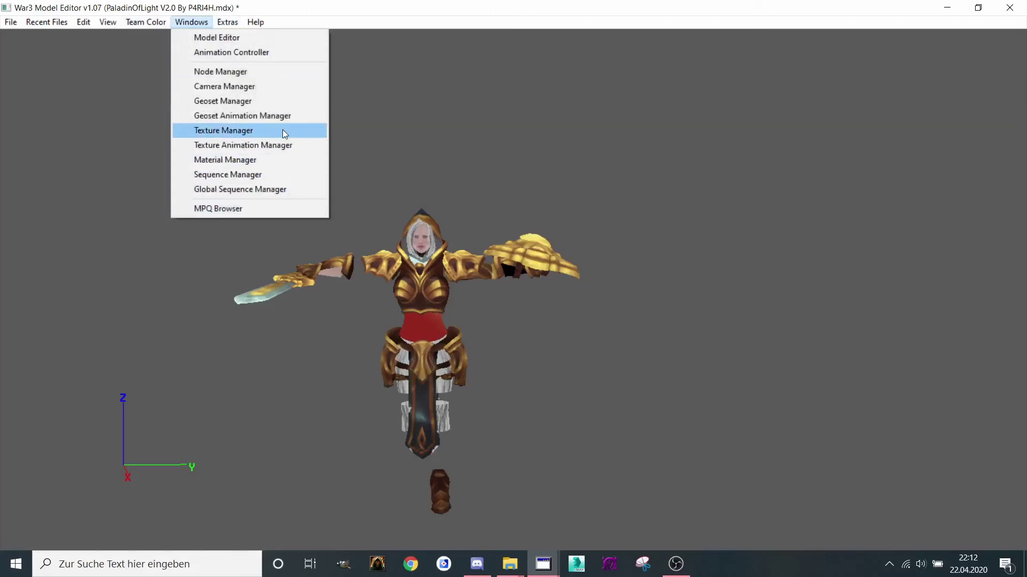
{"action": "left_click", "coordinate": [258, 101]}
{"action": "scroll", "coordinate": [812, 284], "scroll_direction": "down", "scroll_amount": 5}
{"action": "scroll", "coordinate": [812, 285], "scroll_direction": "down", "scroll_amount": 1}
{"action": "scroll", "coordinate": [879, 241], "scroll_direction": "up", "scroll_amount": 6}
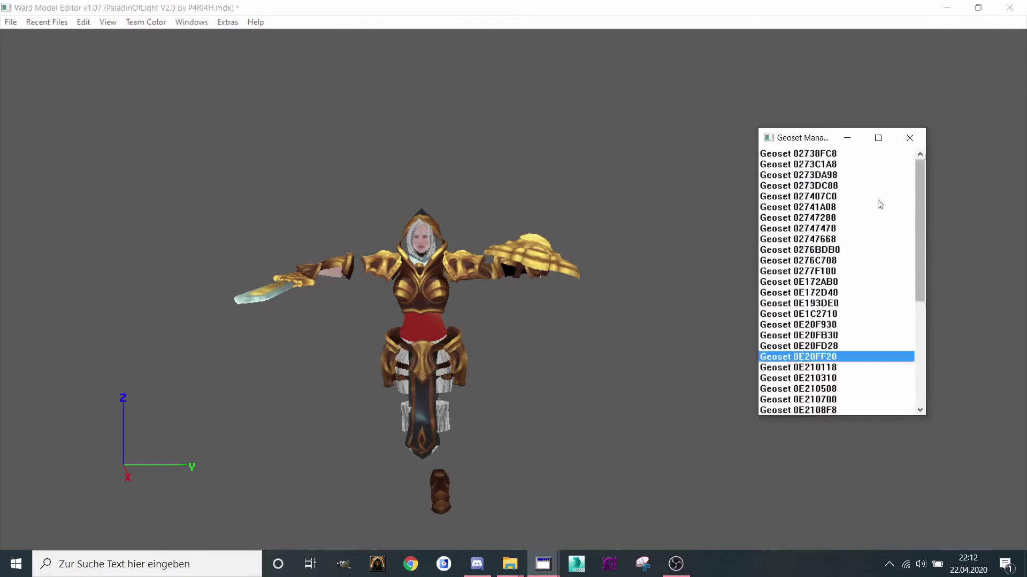
{"action": "left_click", "coordinate": [597, 225]}
{"action": "scroll", "coordinate": [502, 248], "scroll_direction": "up", "scroll_amount": 3}
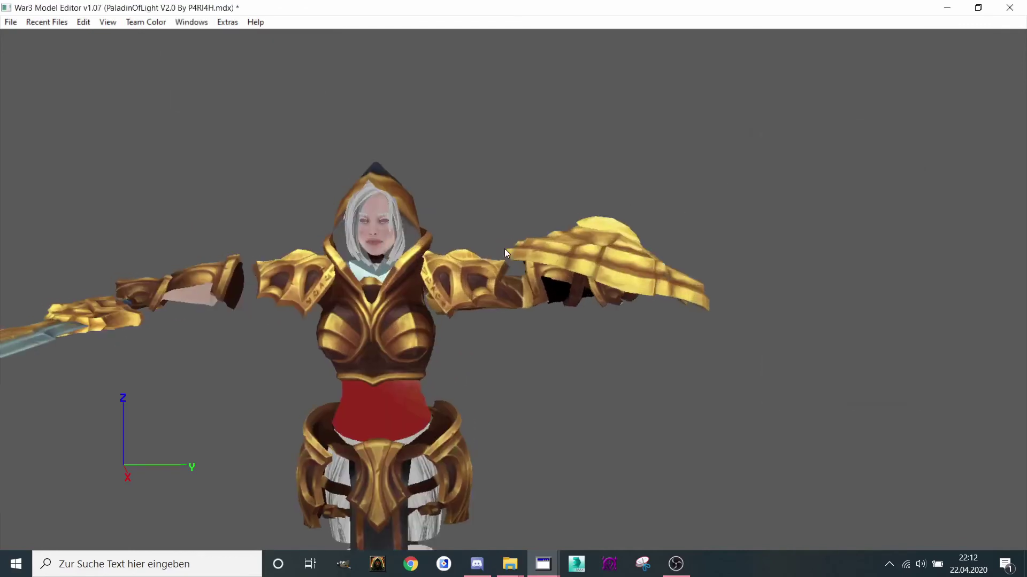
{"action": "scroll", "coordinate": [504, 248], "scroll_direction": "up", "scroll_amount": 5}
{"action": "scroll", "coordinate": [529, 261], "scroll_direction": "down", "scroll_amount": 5}
{"action": "scroll", "coordinate": [536, 264], "scroll_direction": "up", "scroll_amount": 2}
{"action": "scroll", "coordinate": [545, 266], "scroll_direction": "up", "scroll_amount": 3}
{"action": "scroll", "coordinate": [546, 267], "scroll_direction": "down", "scroll_amount": 2}
{"action": "scroll", "coordinate": [583, 299], "scroll_direction": "up", "scroll_amount": 3}
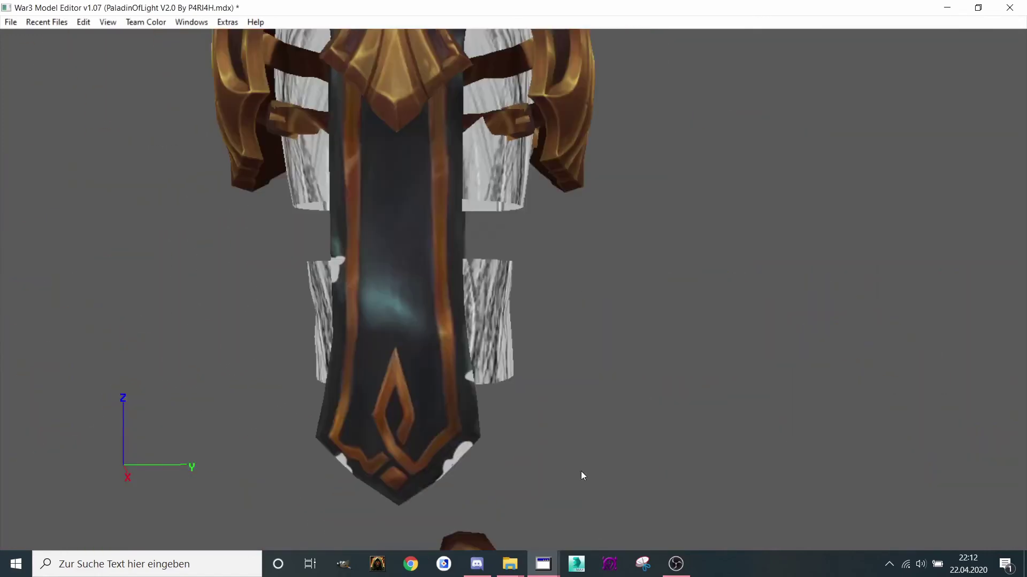
{"action": "mouse_move", "coordinate": [509, 564]}
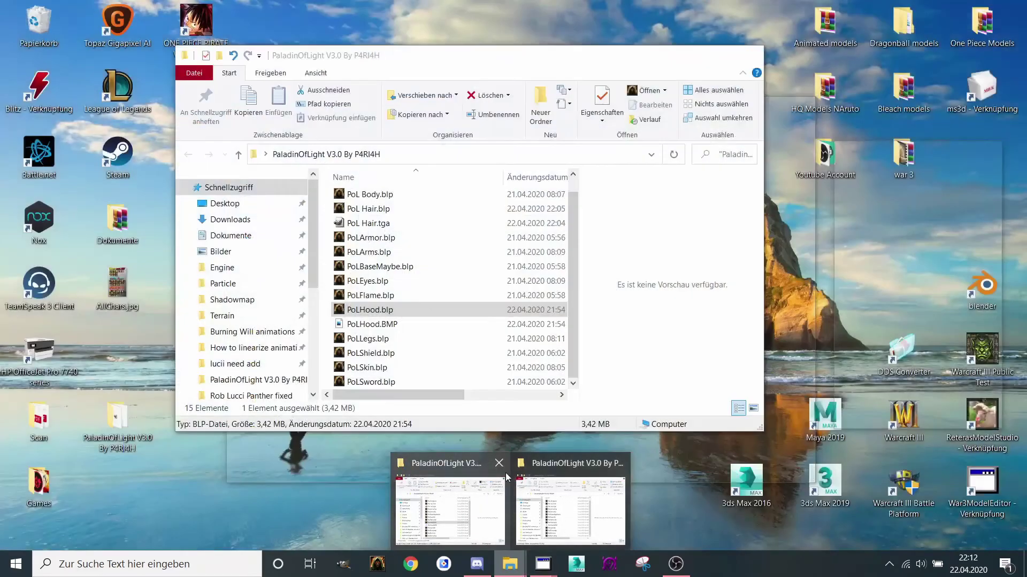
Preview the PoL Hair.blp texture from the paladin texture folder
{"action": "left_click", "coordinate": [497, 494]}
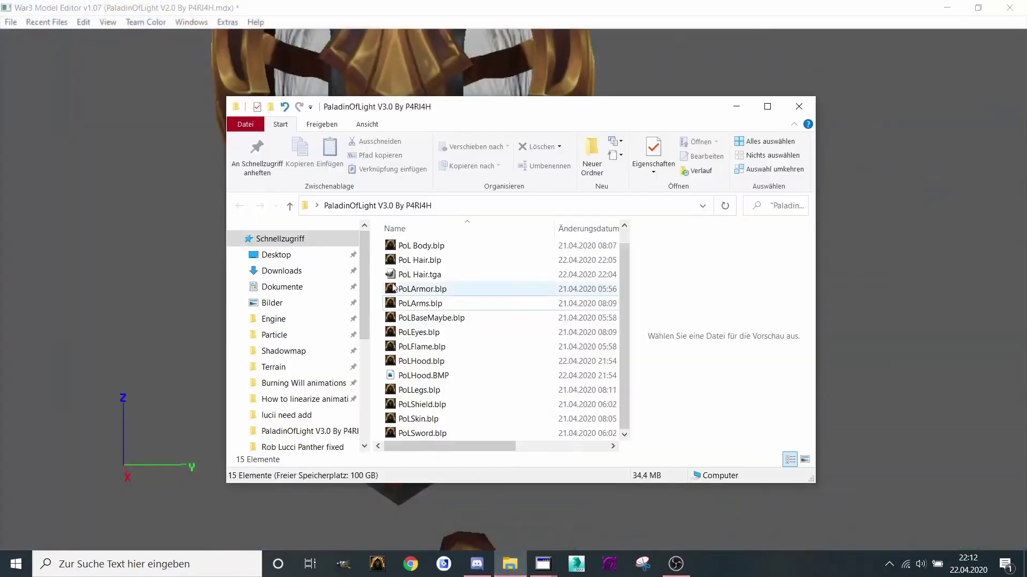
{"action": "double_click", "coordinate": [437, 260]}
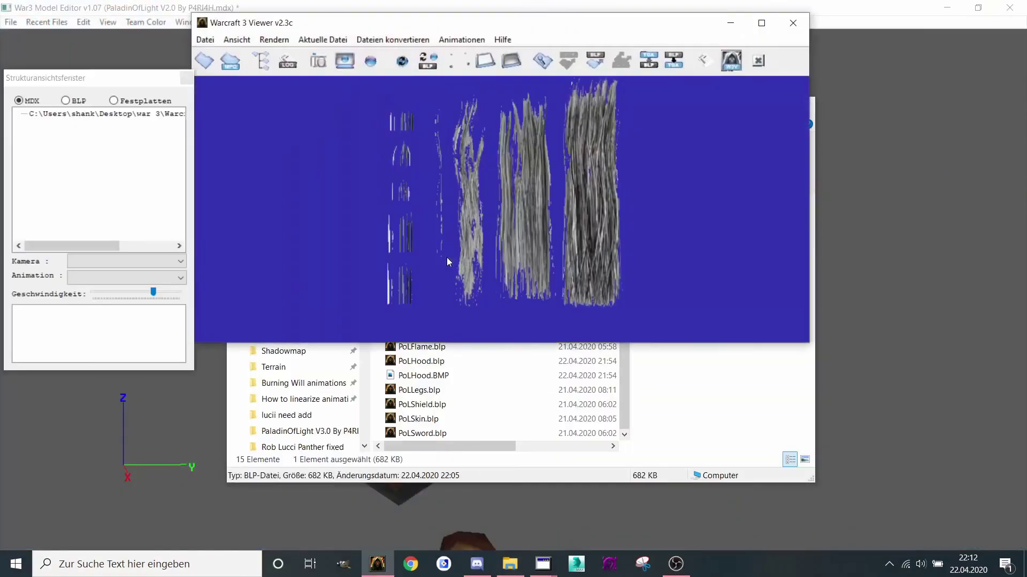
{"action": "left_click", "coordinate": [791, 23]}
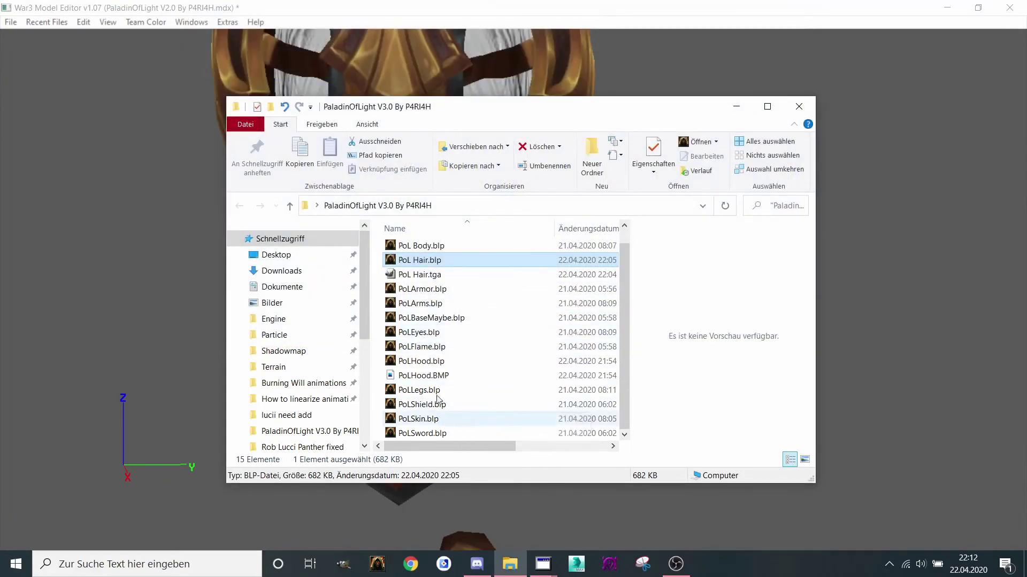
{"action": "scroll", "coordinate": [441, 321], "scroll_direction": "up", "scroll_amount": 1}
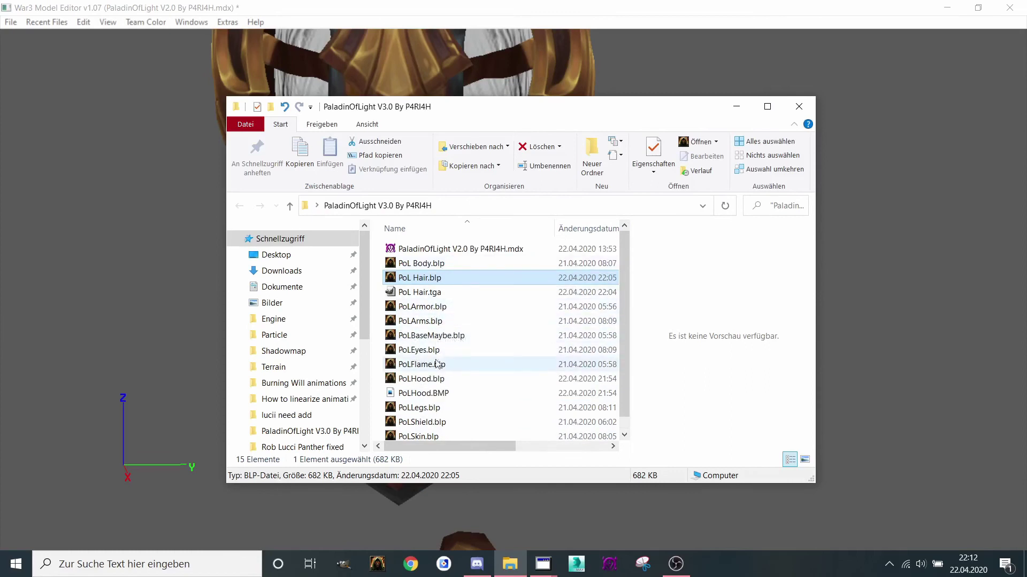
{"action": "scroll", "coordinate": [437, 341], "scroll_direction": "down", "scroll_amount": 1}
Preview the PoLHood.blp texture, then return to the model editor
{"action": "left_click", "coordinate": [436, 364]}
{"action": "double_click", "coordinate": [435, 366]}
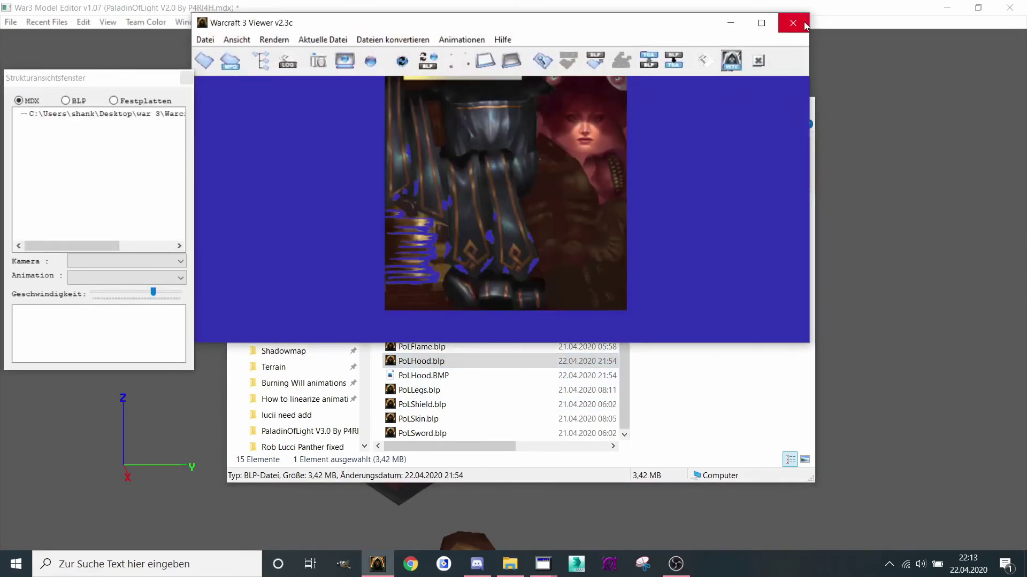
{"action": "left_click", "coordinate": [805, 25]}
{"action": "left_click", "coordinate": [749, 104]}
{"action": "scroll", "coordinate": [612, 176], "scroll_direction": "down", "scroll_amount": 3}
{"action": "scroll", "coordinate": [611, 204], "scroll_direction": "down", "scroll_amount": 3}
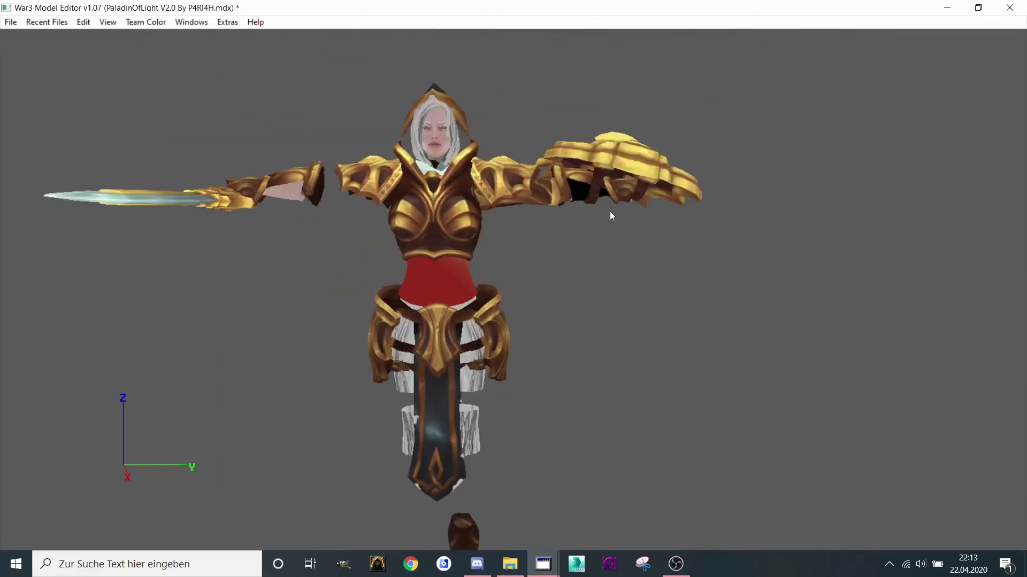
Give material 02731A30's PoL Hair.blp layer Transparent filtering via the Material Manager
{"action": "left_click", "coordinate": [187, 23]}
{"action": "left_click", "coordinate": [233, 164]}
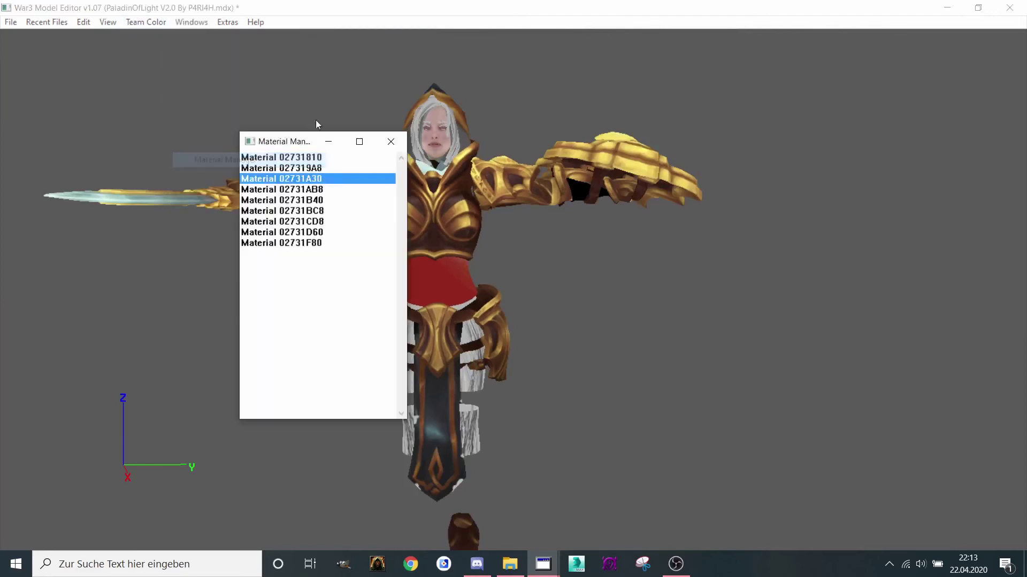
{"action": "left_click_drag", "start_coordinate": [295, 144], "coordinate": [672, 135]}
{"action": "double_click", "coordinate": [650, 172]}
{"action": "left_click_drag", "start_coordinate": [514, 163], "coordinate": [722, 165]}
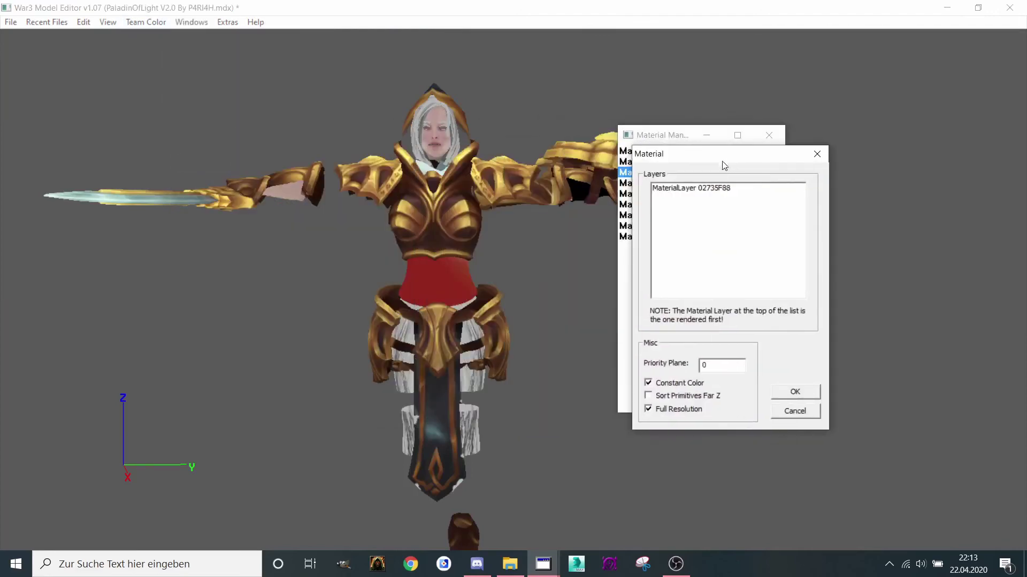
{"action": "double_click", "coordinate": [703, 188]}
{"action": "left_click_drag", "start_coordinate": [575, 178], "coordinate": [742, 167]}
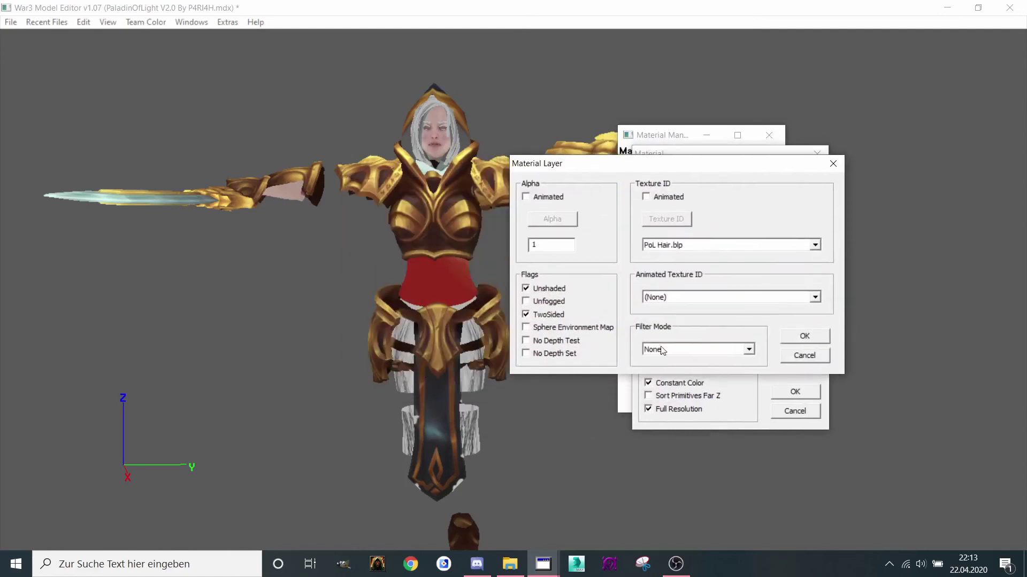
{"action": "left_click", "coordinate": [662, 351]}
{"action": "left_click", "coordinate": [663, 370]}
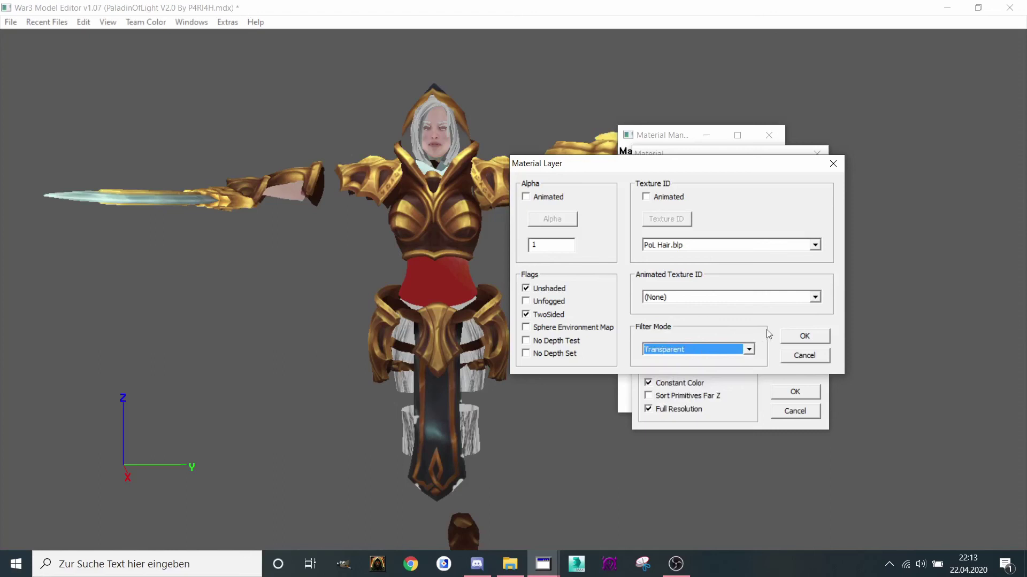
{"action": "left_click", "coordinate": [806, 337]}
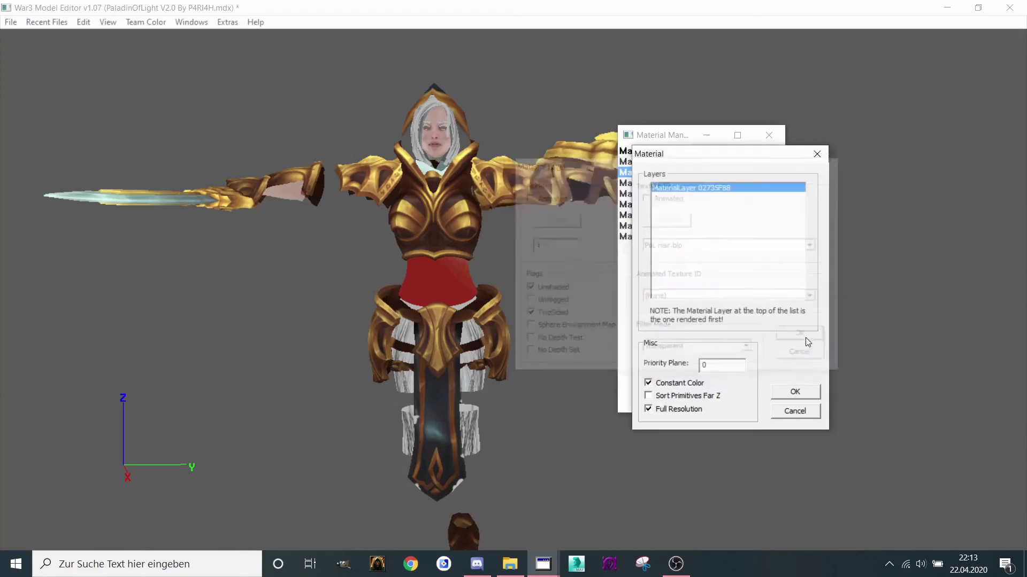
{"action": "left_click", "coordinate": [798, 393]}
{"action": "scroll", "coordinate": [397, 213], "scroll_direction": "up", "scroll_amount": 5}
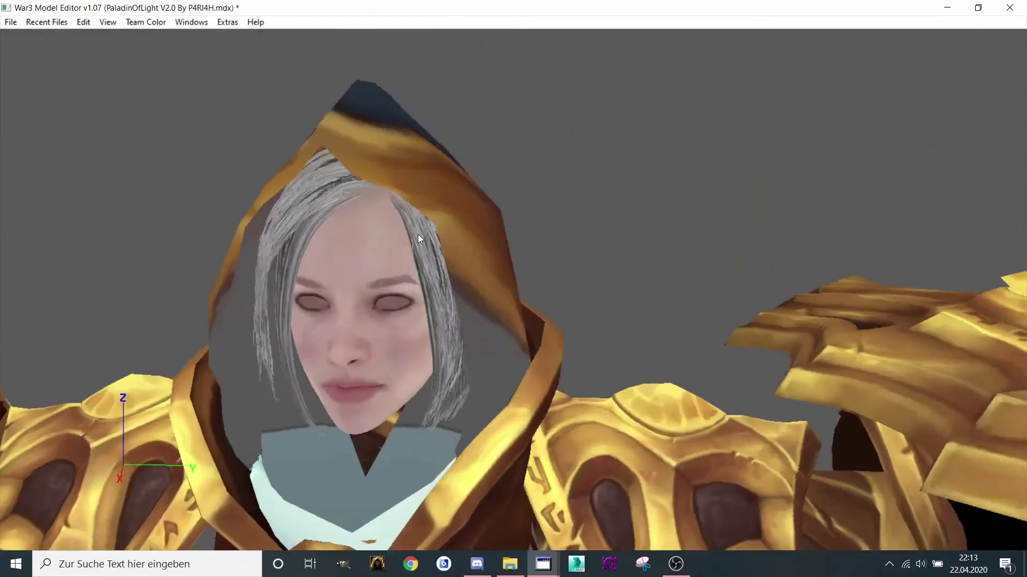
{"action": "scroll", "coordinate": [455, 241], "scroll_direction": "down", "scroll_amount": 5}
{"action": "scroll", "coordinate": [437, 243], "scroll_direction": "up", "scroll_amount": 5}
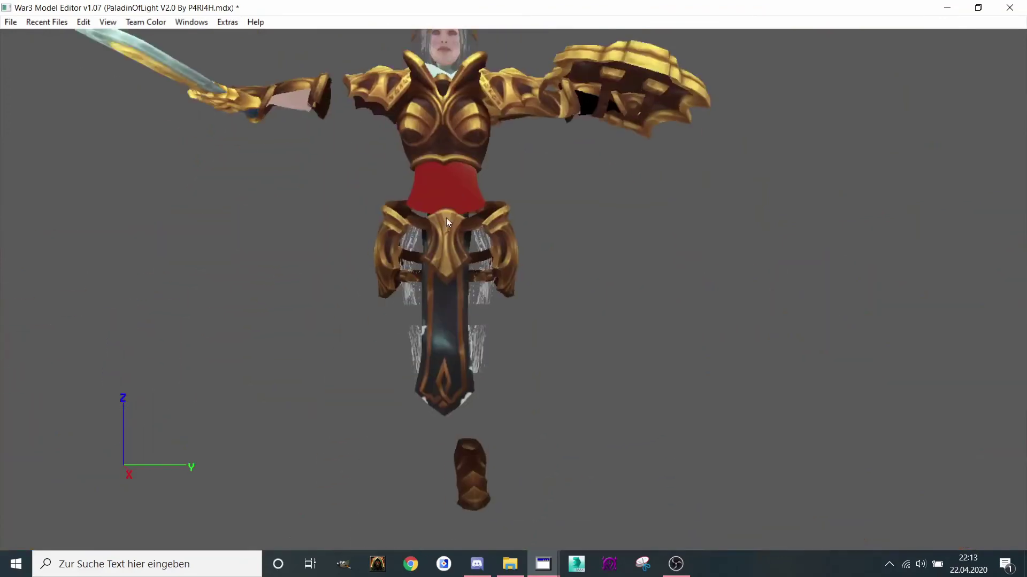
{"action": "mouse_move", "coordinate": [542, 564]}
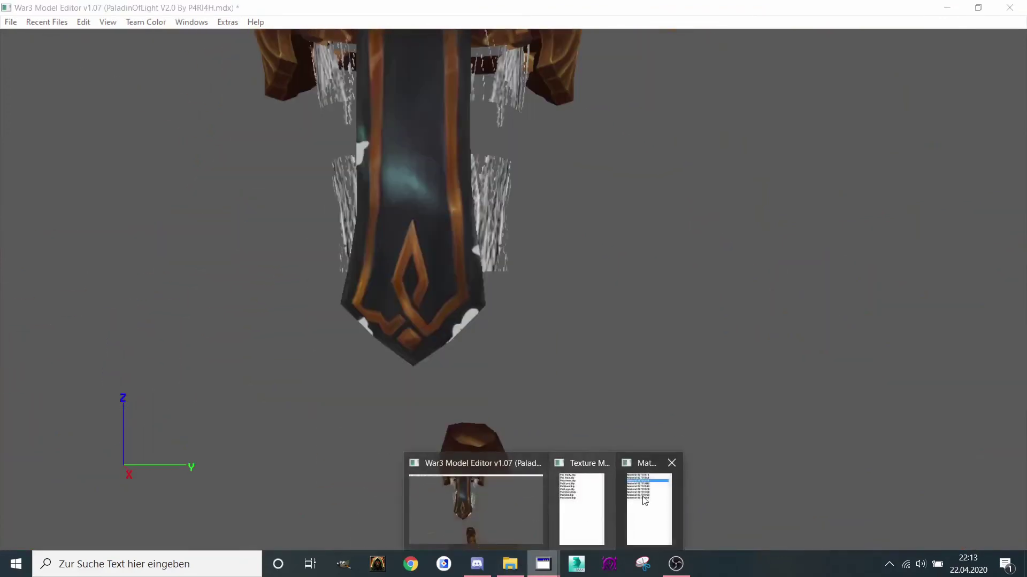
Inspect the layer textures of legs material 02731CD8 and eyes material 02731BC8
{"action": "left_click", "coordinate": [650, 504]}
{"action": "double_click", "coordinate": [687, 216]}
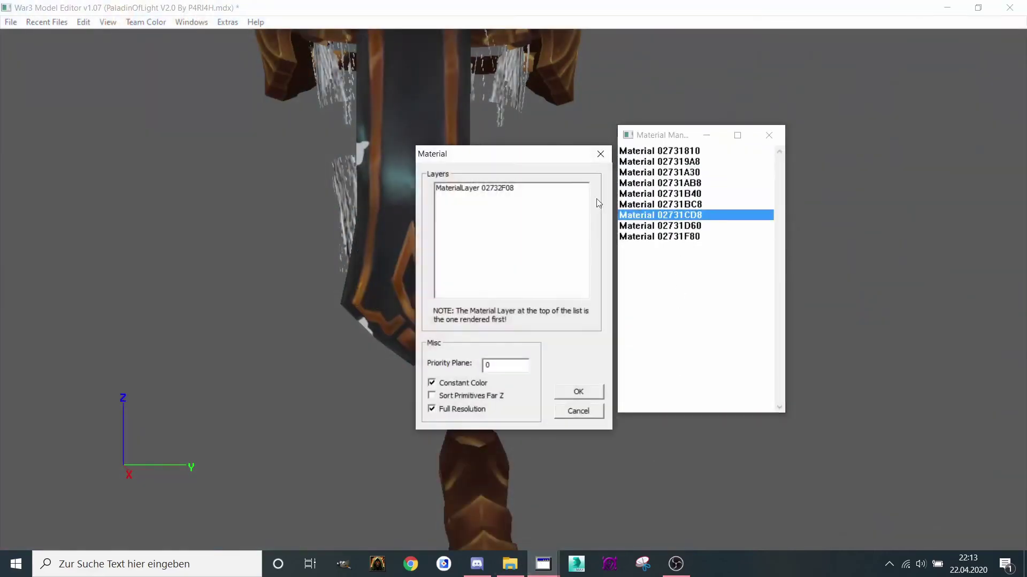
{"action": "double_click", "coordinate": [572, 190]}
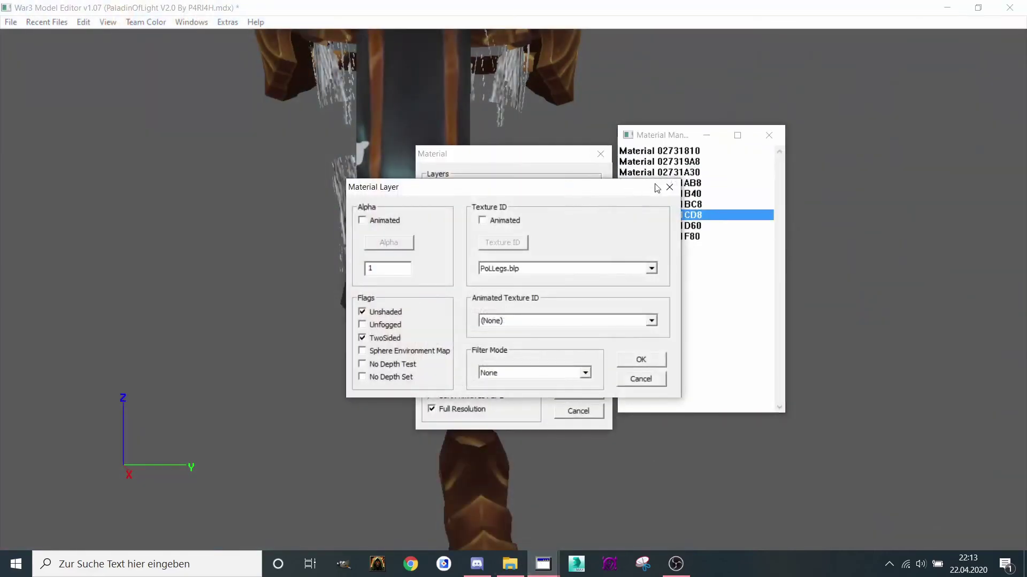
{"action": "left_click", "coordinate": [668, 188]}
{"action": "left_click", "coordinate": [597, 155]}
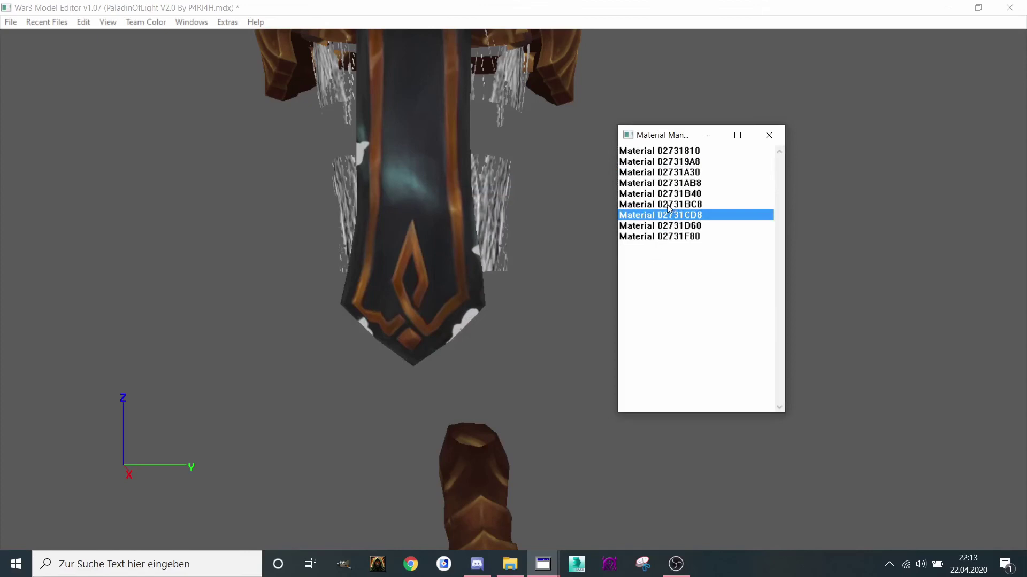
{"action": "double_click", "coordinate": [669, 206]}
{"action": "double_click", "coordinate": [541, 189]}
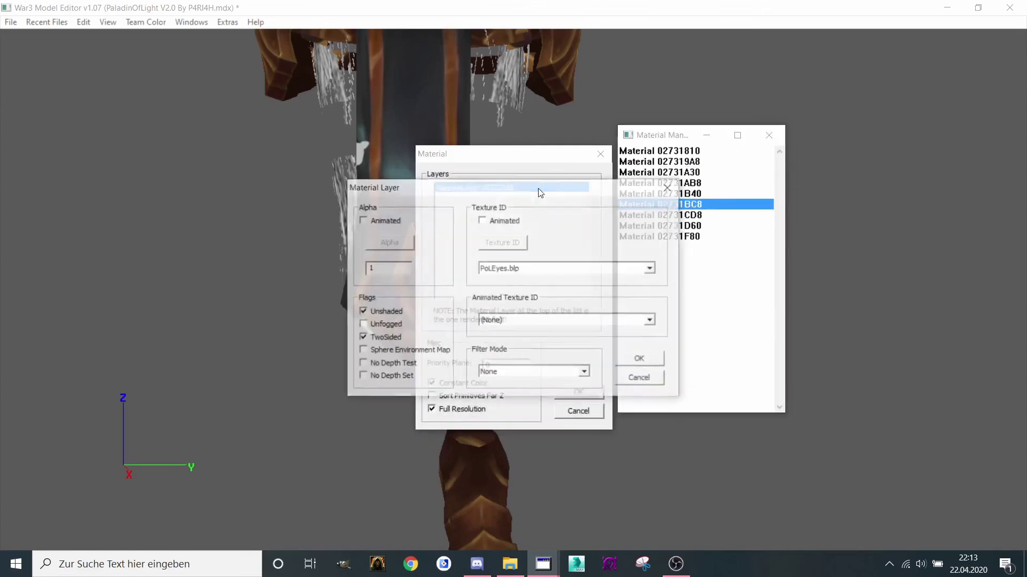
{"action": "left_click", "coordinate": [670, 188]}
{"action": "left_click", "coordinate": [600, 153]}
Inspect the layer textures of materials 02731D60 and 02731F80
{"action": "double_click", "coordinate": [659, 226]}
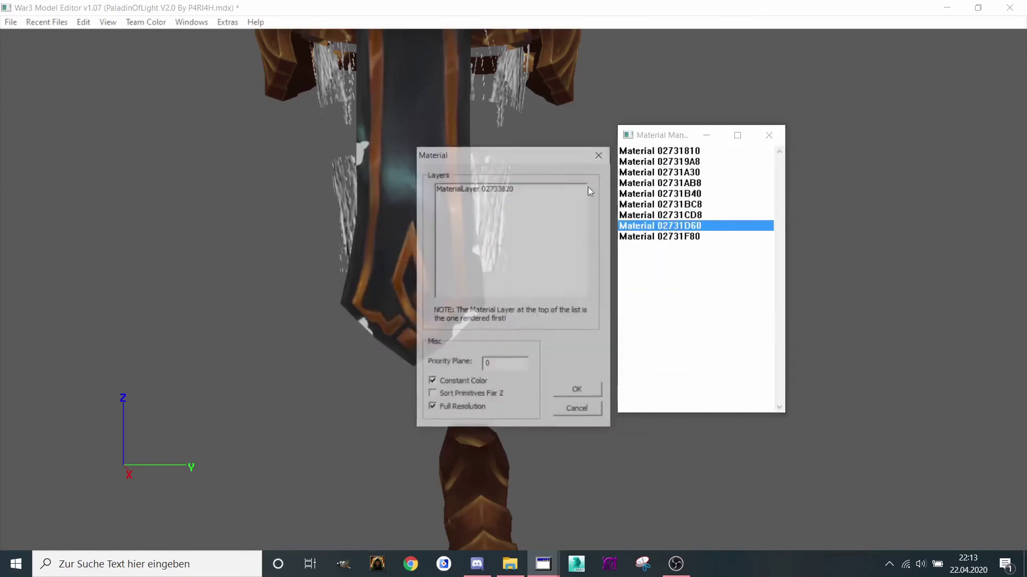
{"action": "double_click", "coordinate": [511, 189]}
{"action": "left_click", "coordinate": [668, 187]}
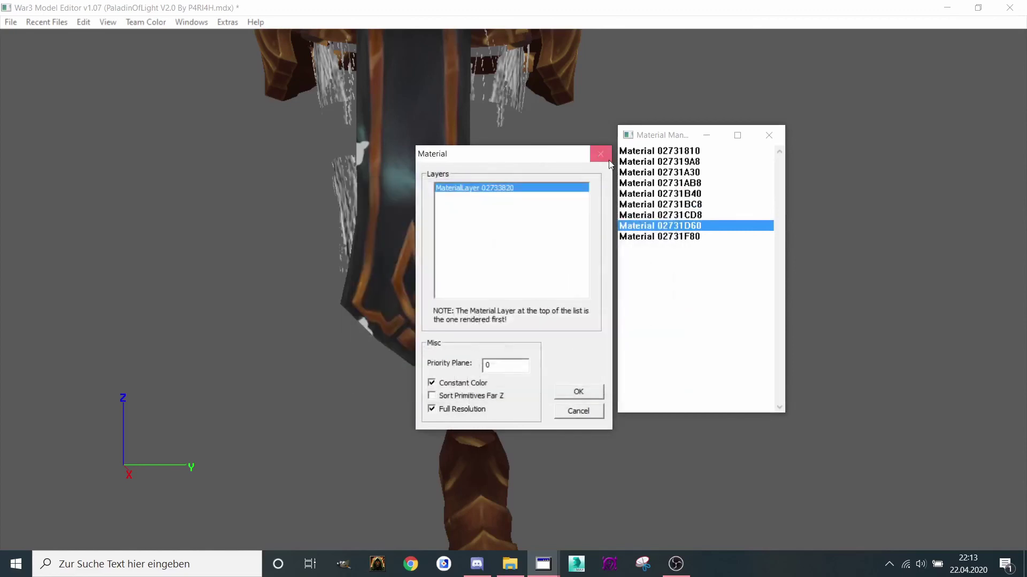
{"action": "left_click", "coordinate": [600, 153]}
{"action": "double_click", "coordinate": [676, 237]}
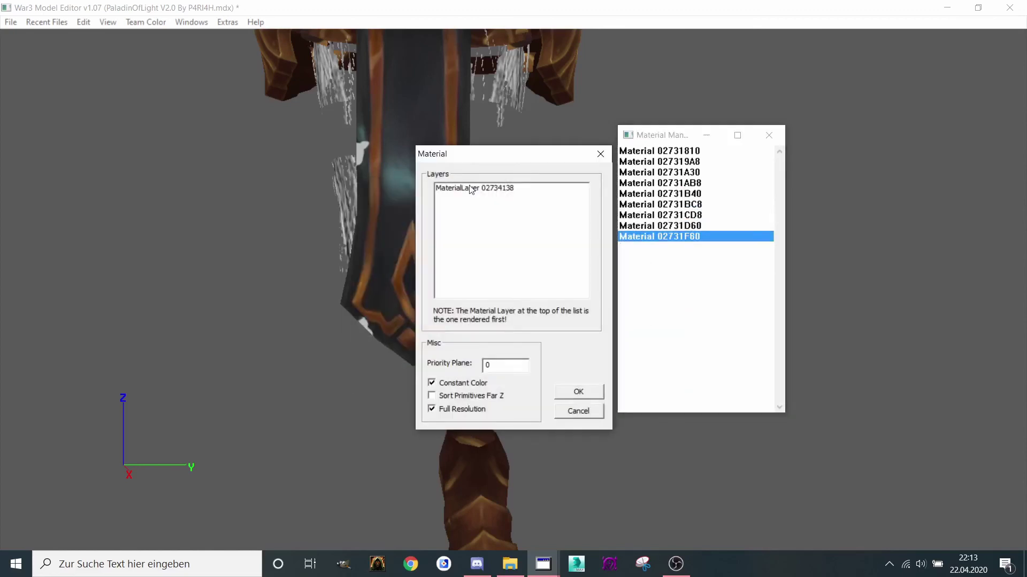
{"action": "double_click", "coordinate": [514, 189]}
{"action": "left_click", "coordinate": [670, 187]}
{"action": "left_click", "coordinate": [601, 153]}
Re-examine the eyes material 02731BC8's layer texture
{"action": "double_click", "coordinate": [660, 204]}
{"action": "left_click", "coordinate": [538, 189]}
{"action": "double_click", "coordinate": [537, 191]}
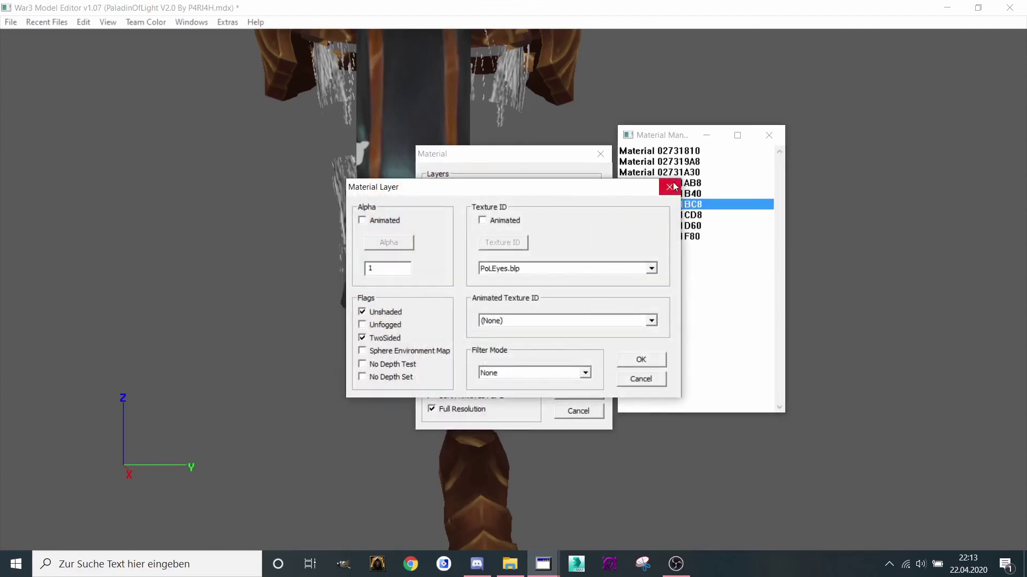
{"action": "left_click", "coordinate": [670, 188]}
{"action": "left_click", "coordinate": [600, 154]}
Set hood material 02731B40's PoLHood.blp layer to Transparent filtering
{"action": "double_click", "coordinate": [659, 193]}
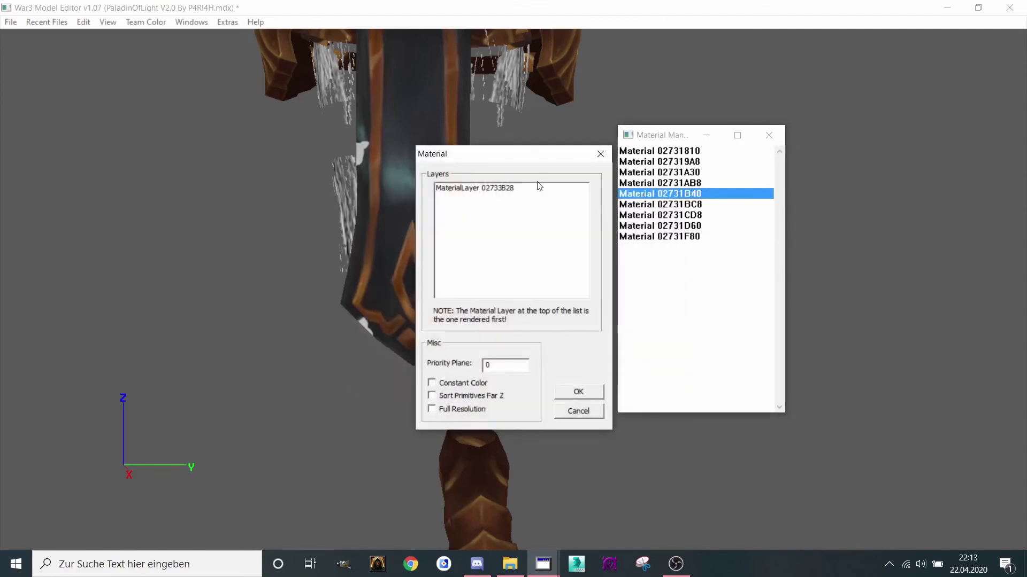
{"action": "double_click", "coordinate": [534, 190]}
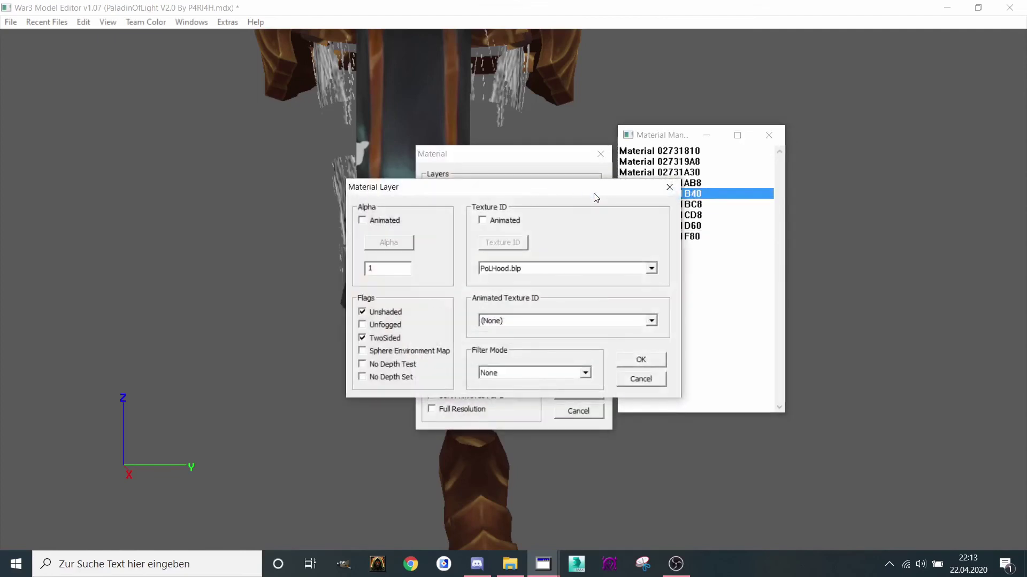
{"action": "left_click", "coordinate": [535, 375]}
{"action": "left_click", "coordinate": [532, 393]}
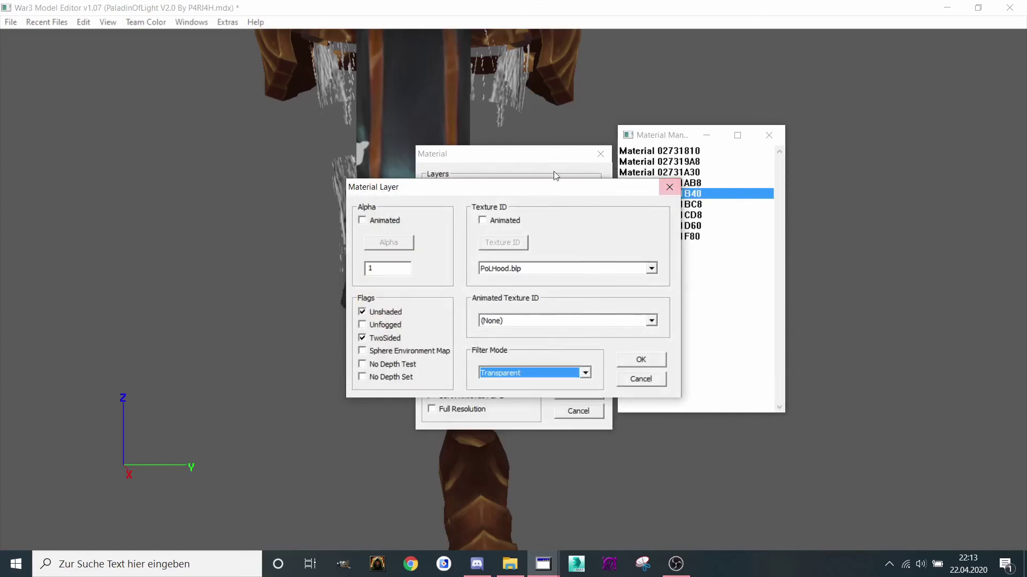
{"action": "left_click_drag", "start_coordinate": [533, 187], "coordinate": [684, 165]}
{"action": "left_click", "coordinate": [791, 336]}
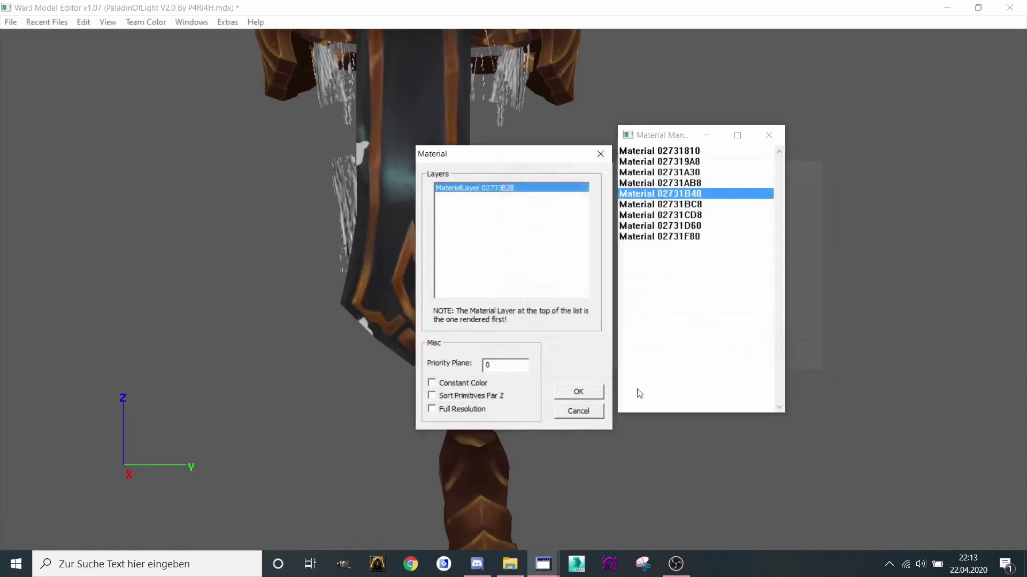
{"action": "left_click", "coordinate": [578, 392]}
Close the materials list and orbit the paladin model to inspect its lower body
{"action": "key", "text": "Escape"}
{"action": "left_click_drag", "start_coordinate": [356, 321], "coordinate": [335, 320]}
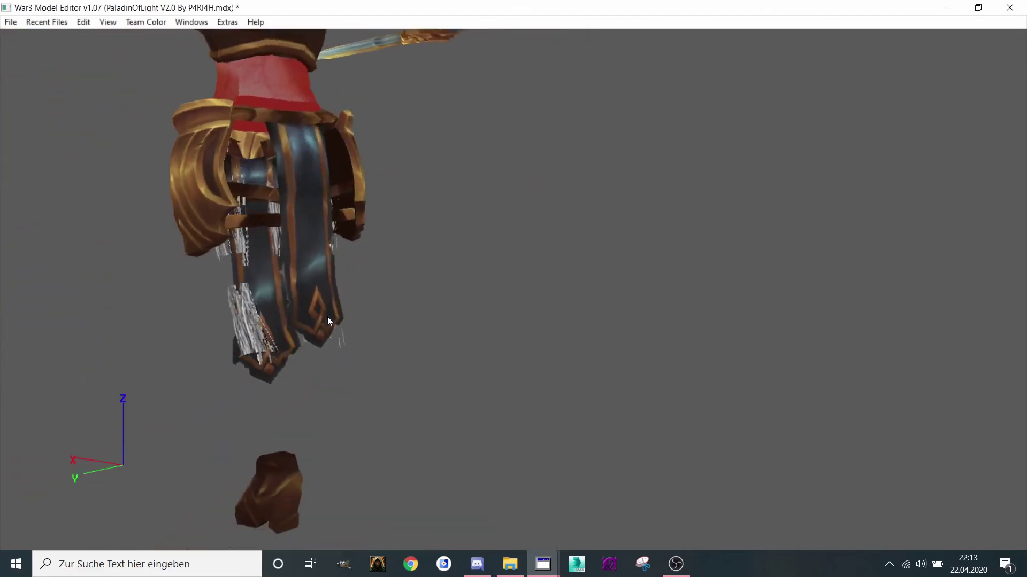
{"action": "left_click_drag", "start_coordinate": [336, 320], "coordinate": [348, 322]}
{"action": "scroll", "coordinate": [370, 319], "scroll_direction": "up", "scroll_amount": 3}
{"action": "scroll", "coordinate": [370, 319], "scroll_direction": "down", "scroll_amount": 1}
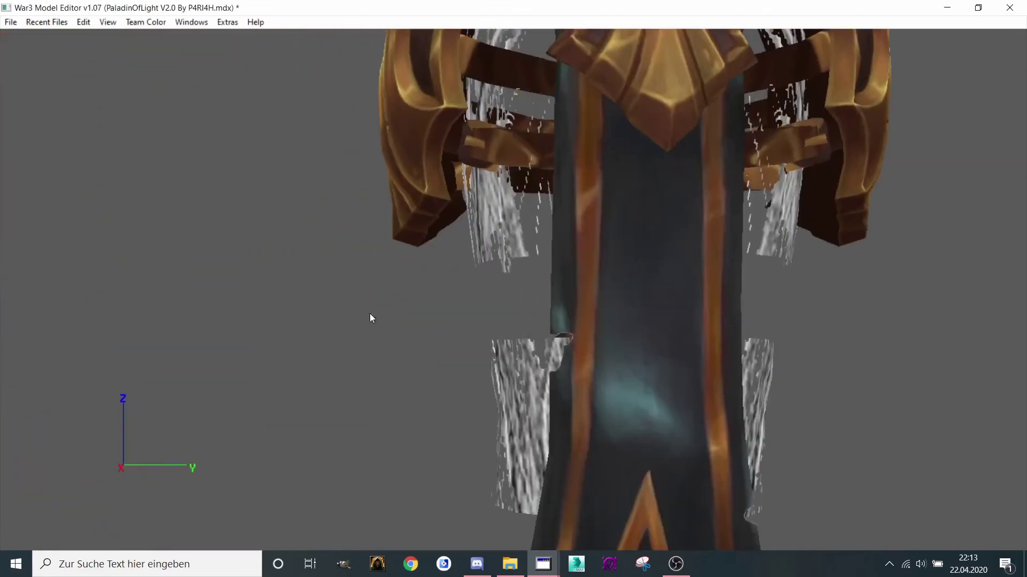
{"action": "scroll", "coordinate": [370, 319], "scroll_direction": "down", "scroll_amount": 2}
{"action": "scroll", "coordinate": [369, 319], "scroll_direction": "down", "scroll_amount": 3}
{"action": "scroll", "coordinate": [370, 336], "scroll_direction": "down", "scroll_amount": 2}
{"action": "left_click_drag", "start_coordinate": [371, 351], "coordinate": [369, 348]}
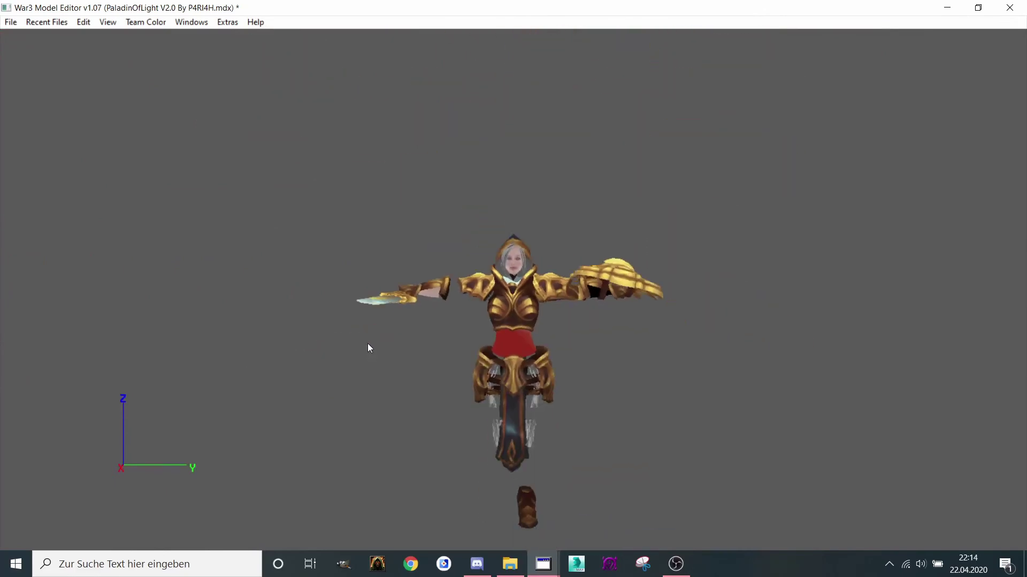